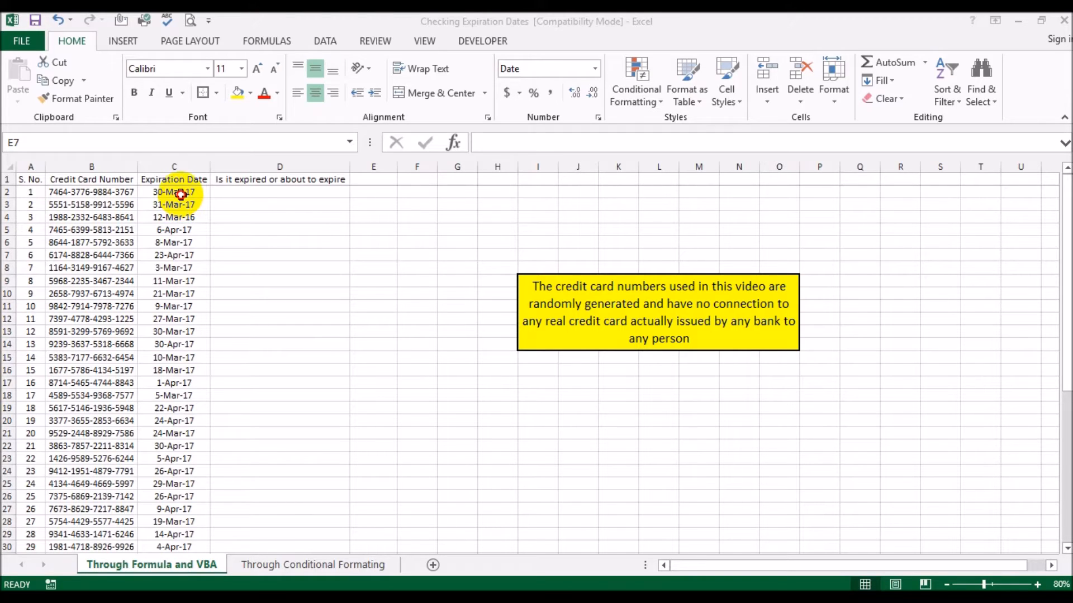
pyautogui.click(179, 194)
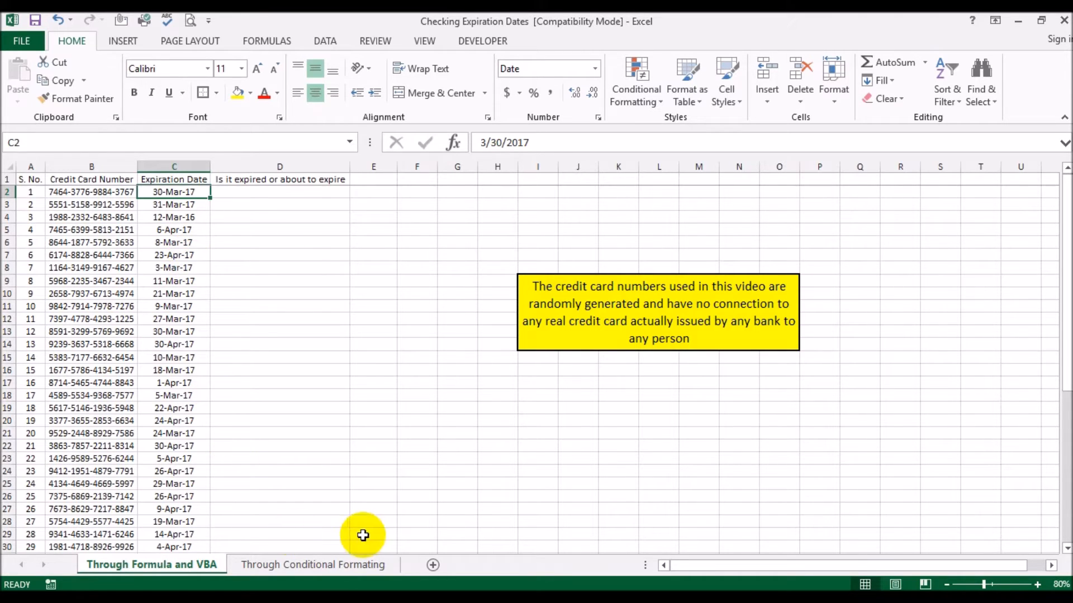
pyautogui.click(316, 564)
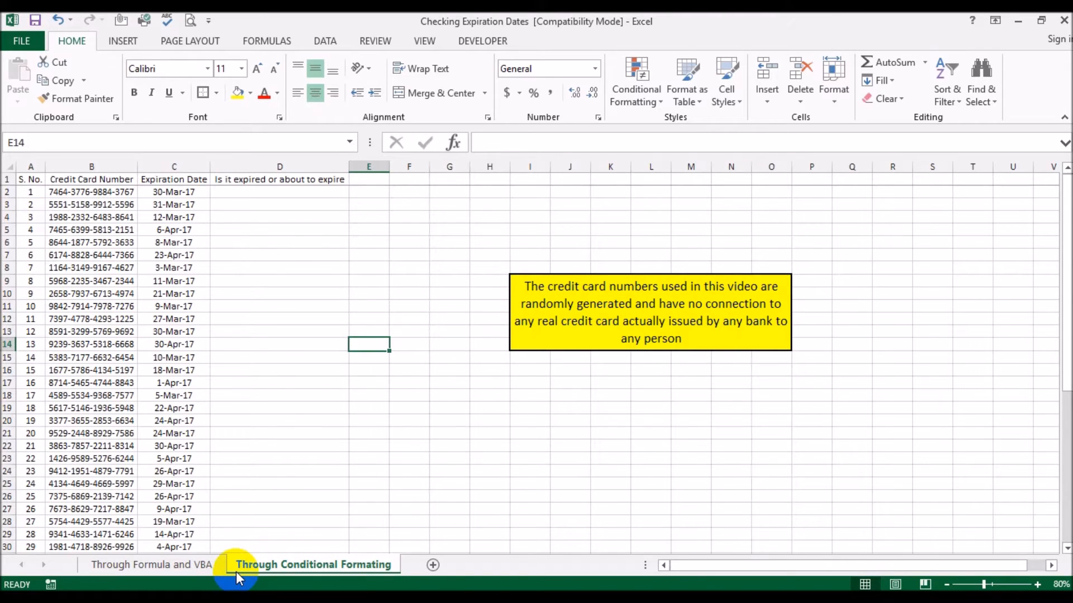
pyautogui.click(199, 569)
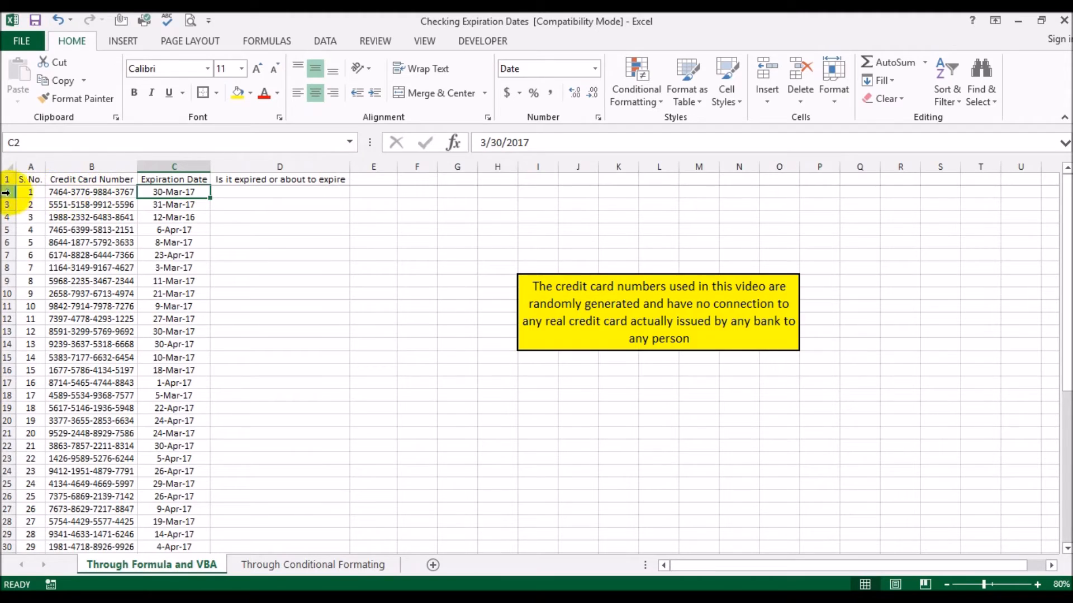
pyautogui.click(4, 192)
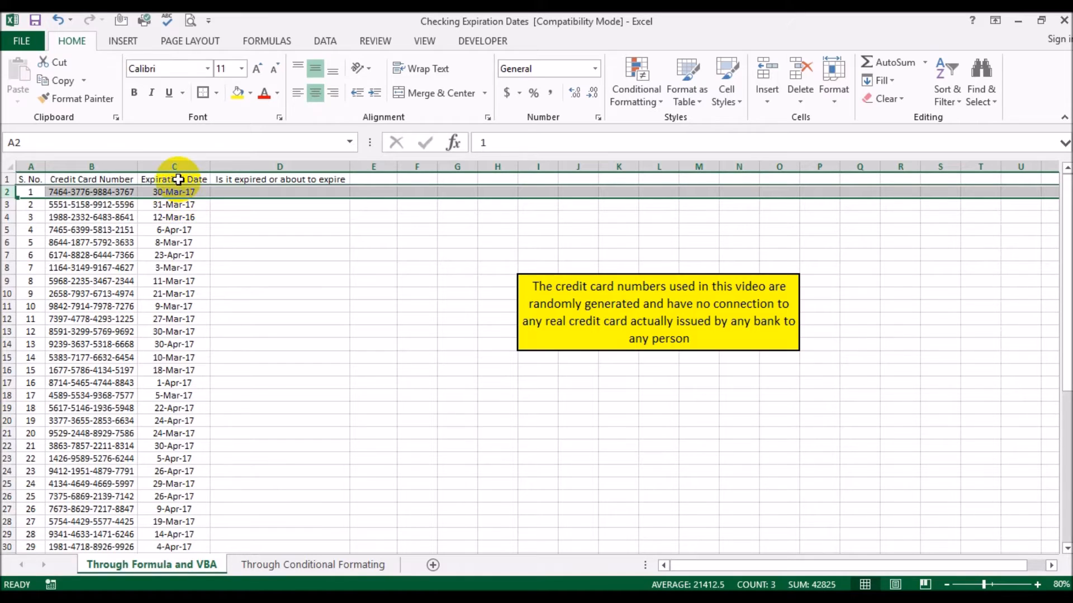
# Step: Start an IF formula in D2 whose OR test checks C2<TODAY() or C2<TODAY()+3
pyautogui.click(247, 190)
pyautogui.write('=')
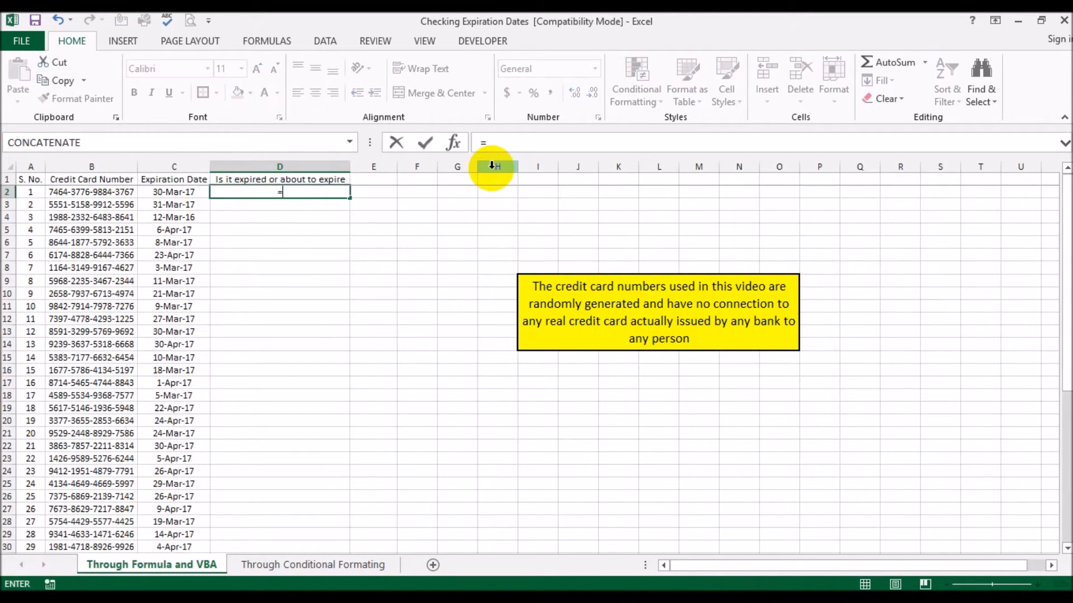
pyautogui.write('if')
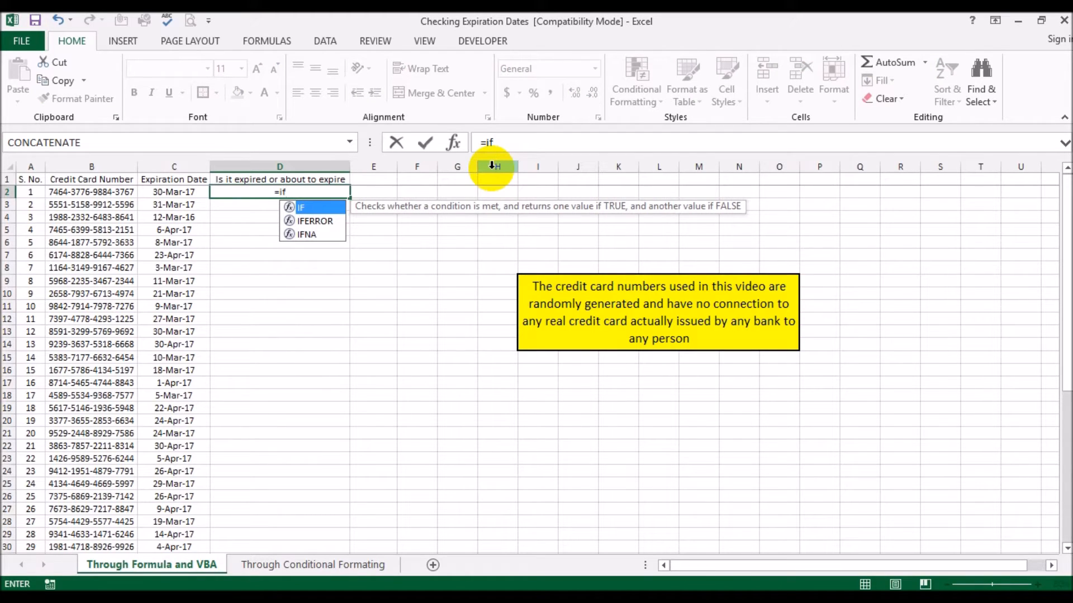
pyautogui.write('(')
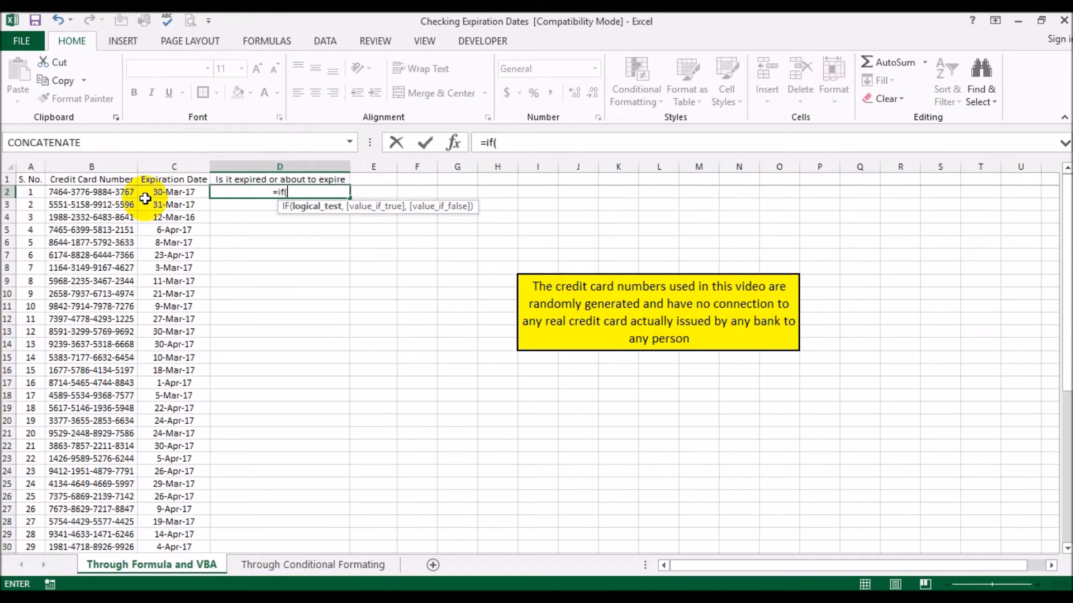
pyautogui.write('or(')
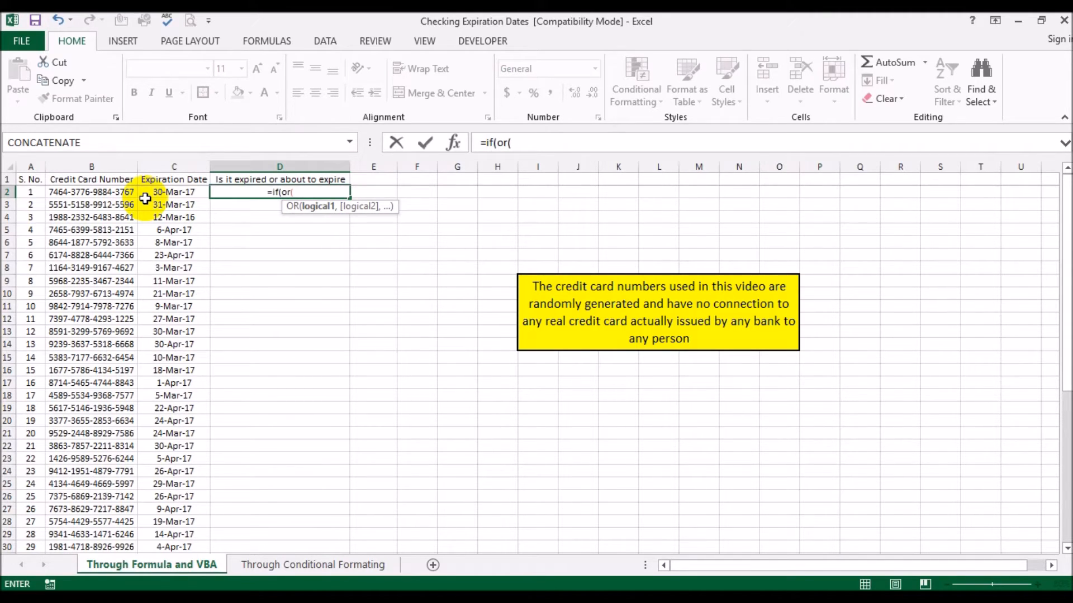
pyautogui.click(159, 197)
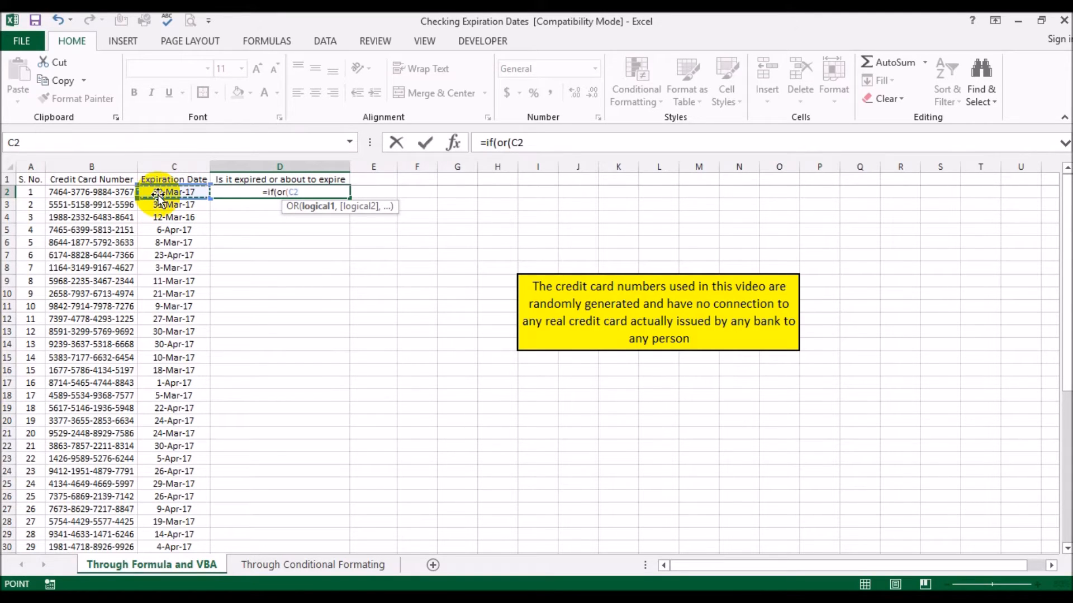
pyautogui.write('<today()')
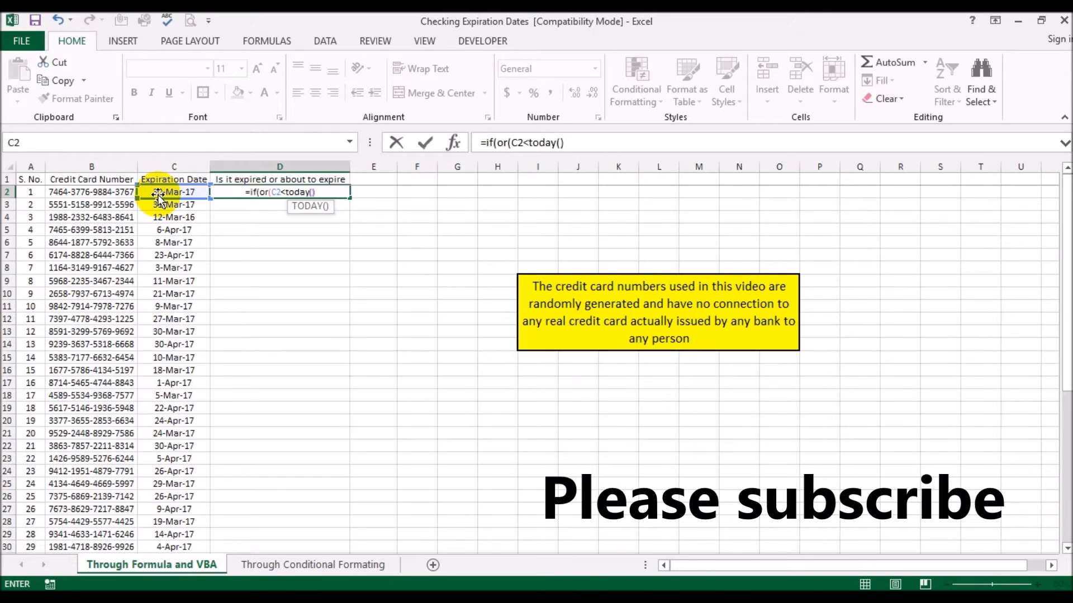
pyautogui.write(',')
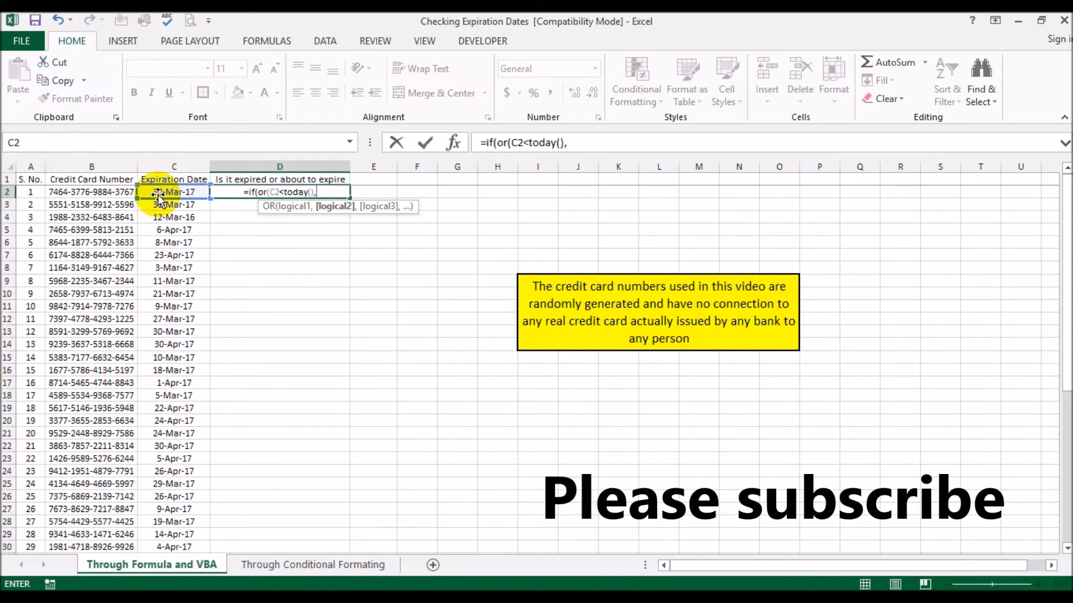
pyautogui.write('c')
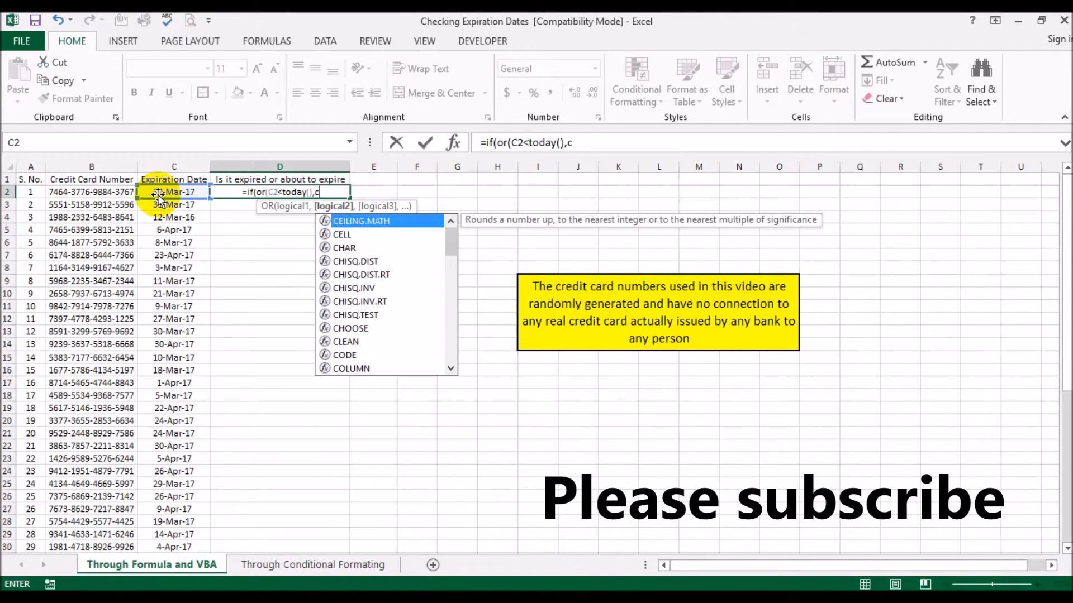
pyautogui.write('2<today')
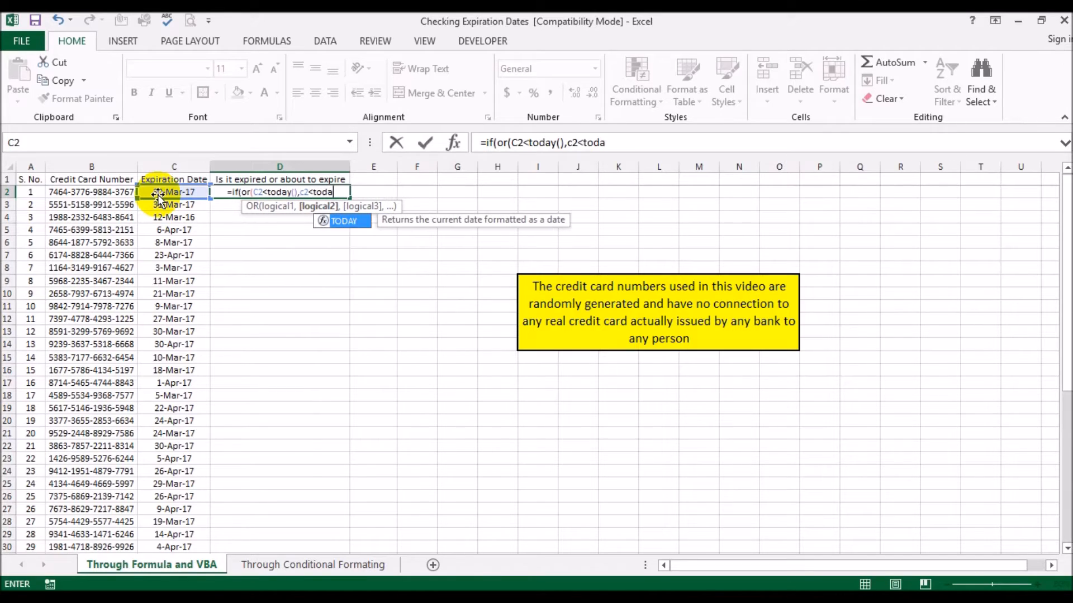
pyautogui.write('()+3)')
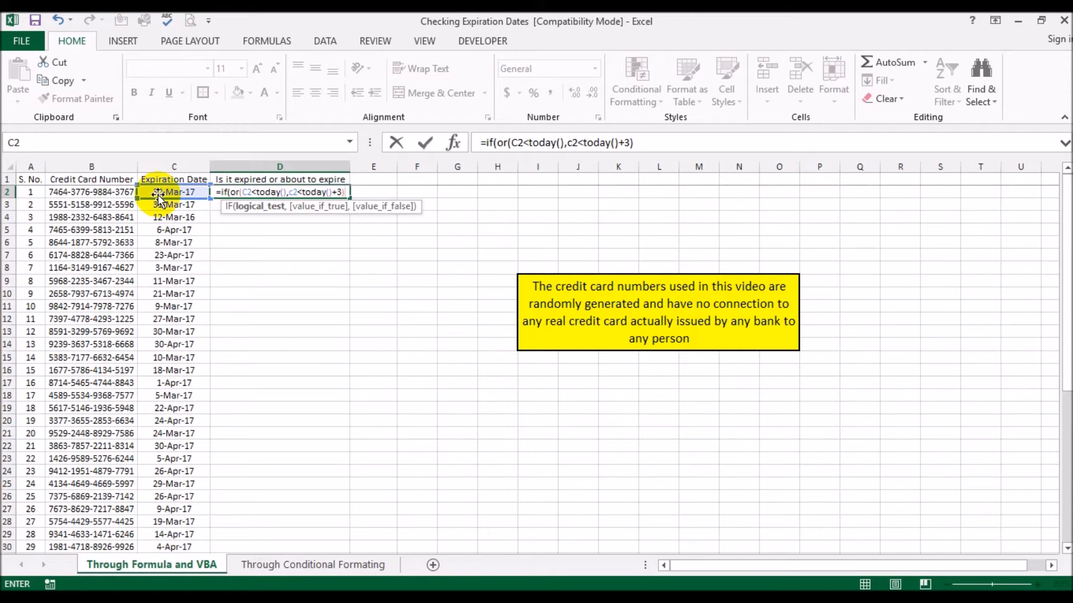
# Step: Add "Expired or going to expire in next 3 days" as the value the D2 formula returns when the test is true
pyautogui.write(',"')
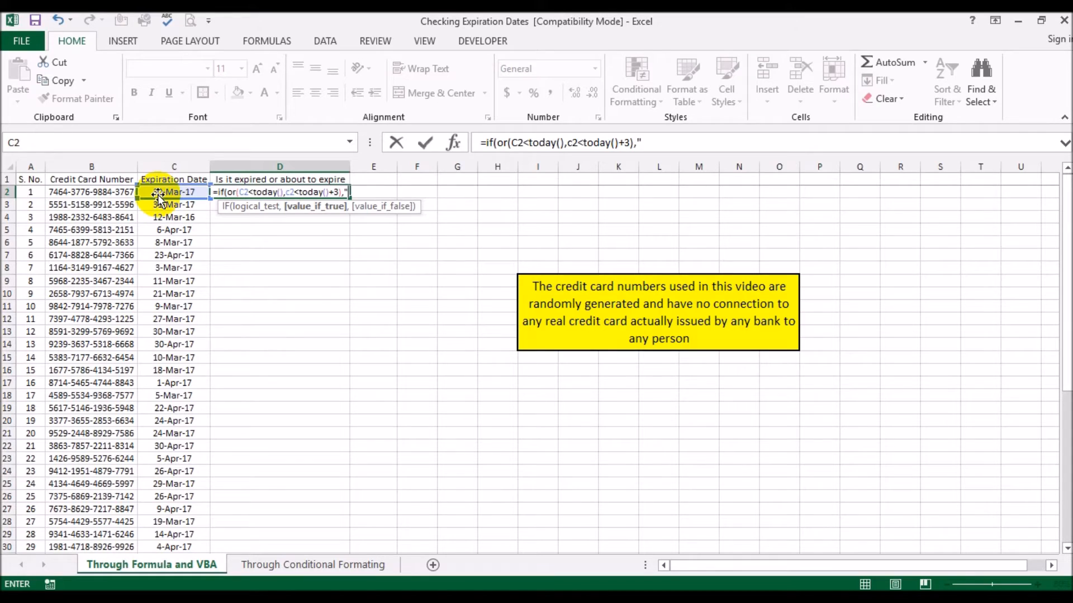
pyautogui.write('Exproed')
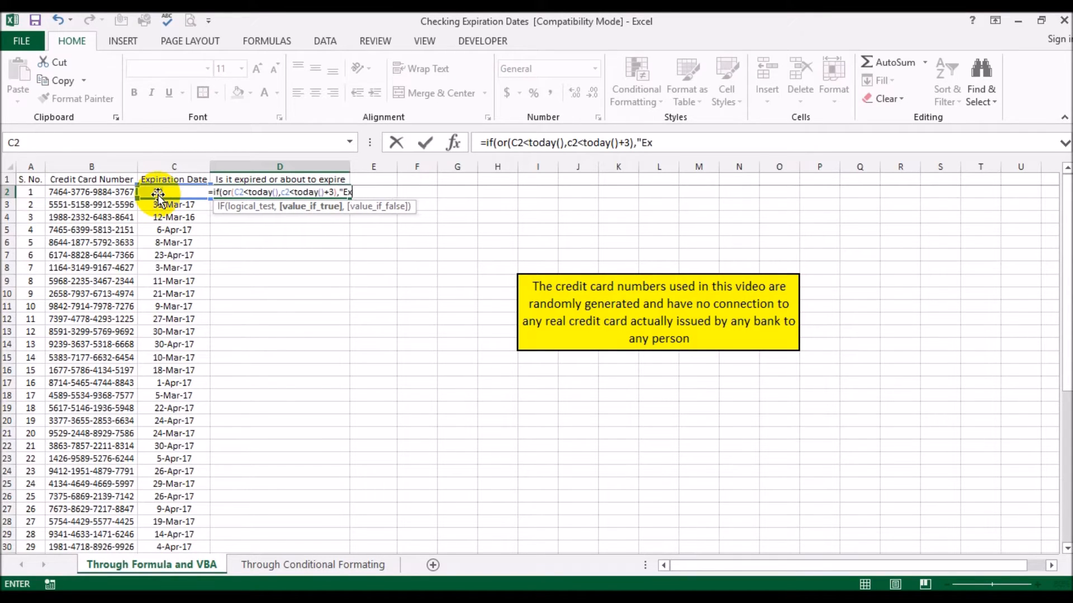
pyautogui.press('BackSpace')
pyautogui.press('BackSpace')
pyautogui.press('BackSpace')
pyautogui.press('BackSpace')
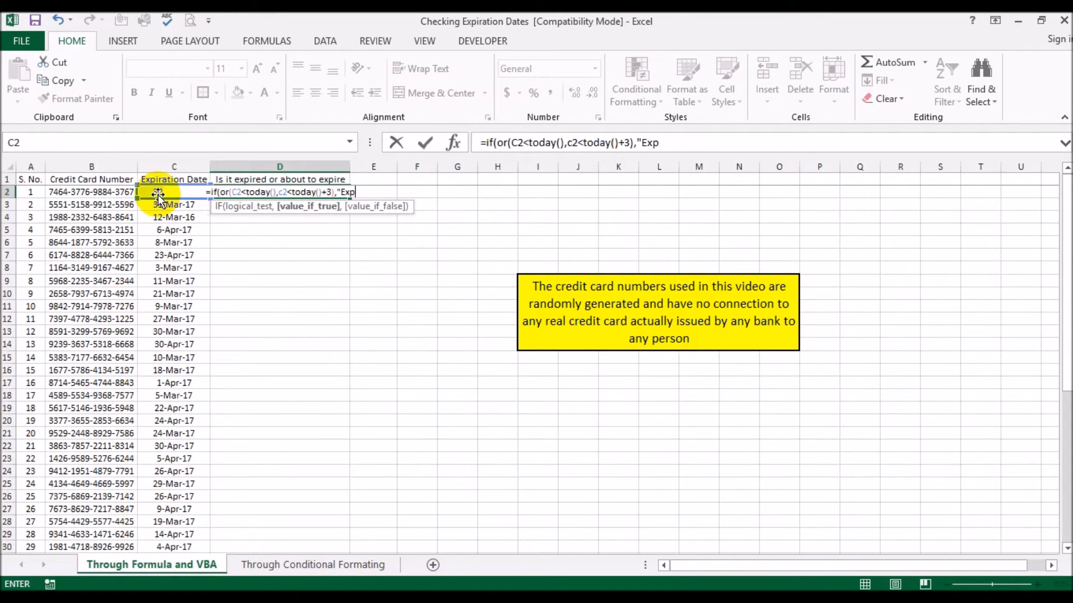
pyautogui.write('ired or ')
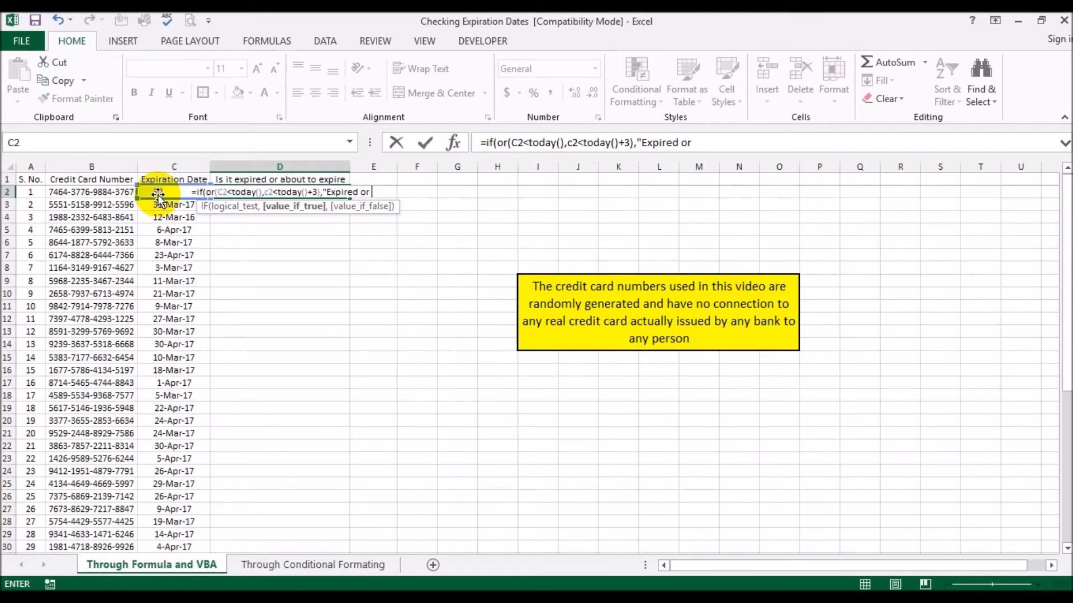
pyautogui.write('going to exp')
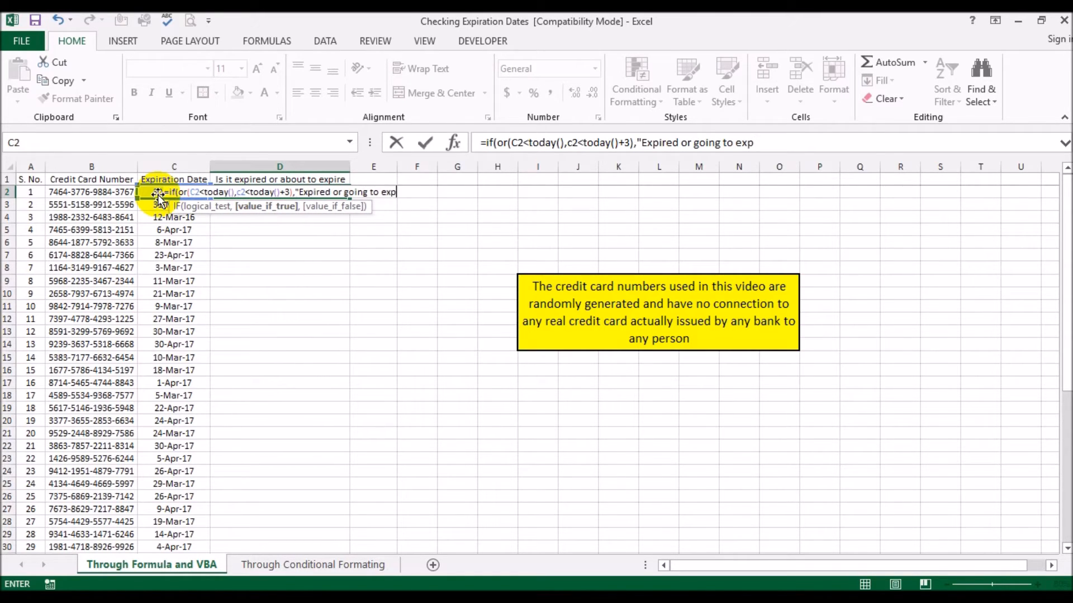
pyautogui.write('ire ')
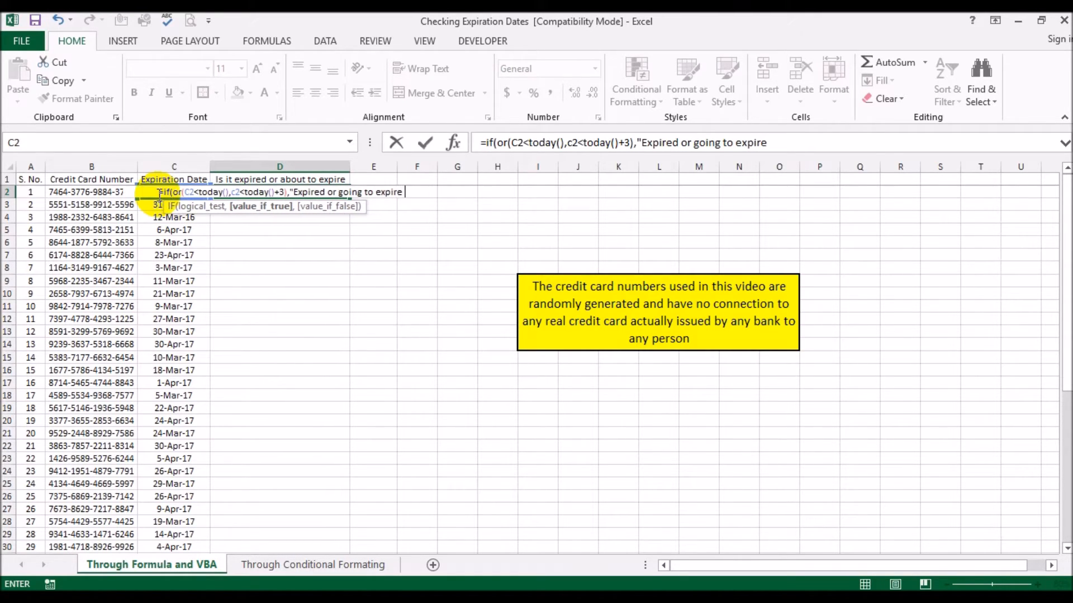
pyautogui.write('in next 3 days')
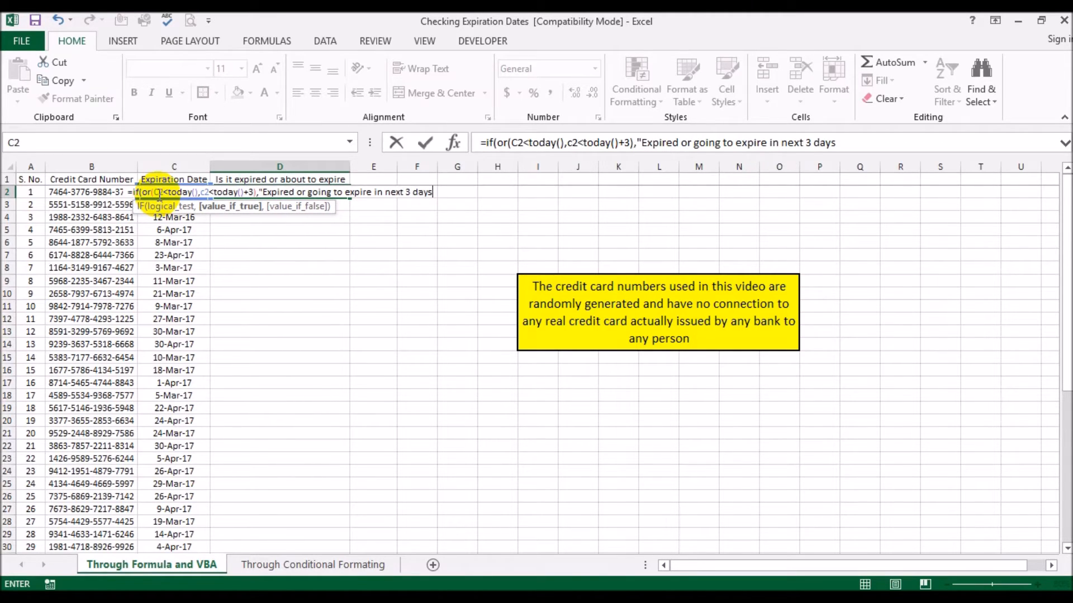
# Step: Finish the D2 formula with "valid" as the value returned when the test is false
pyautogui.write('",""0')
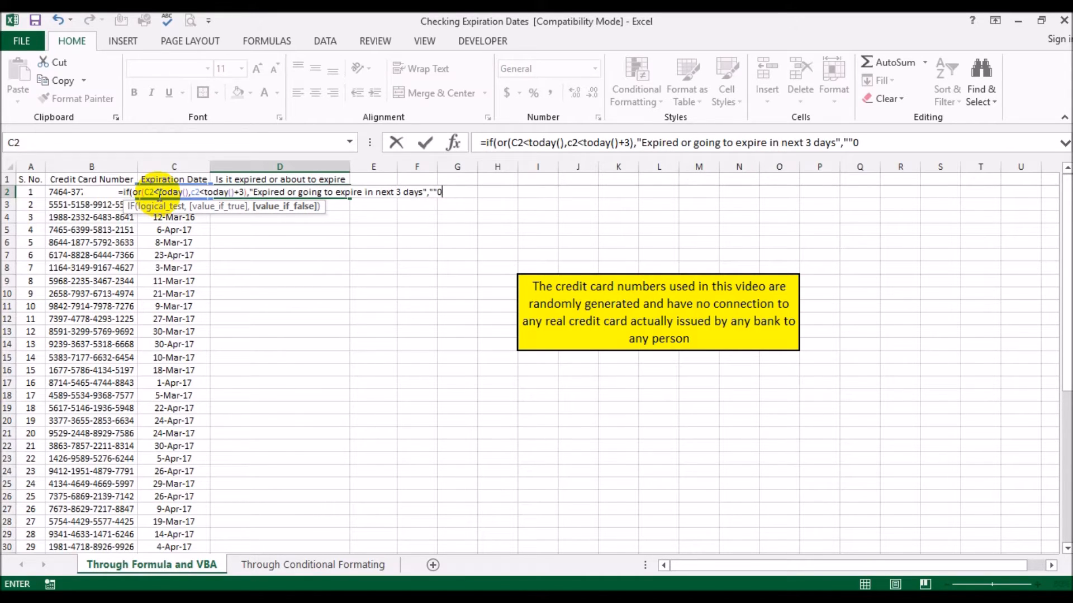
pyautogui.press('BackSpace')
pyautogui.write(')')
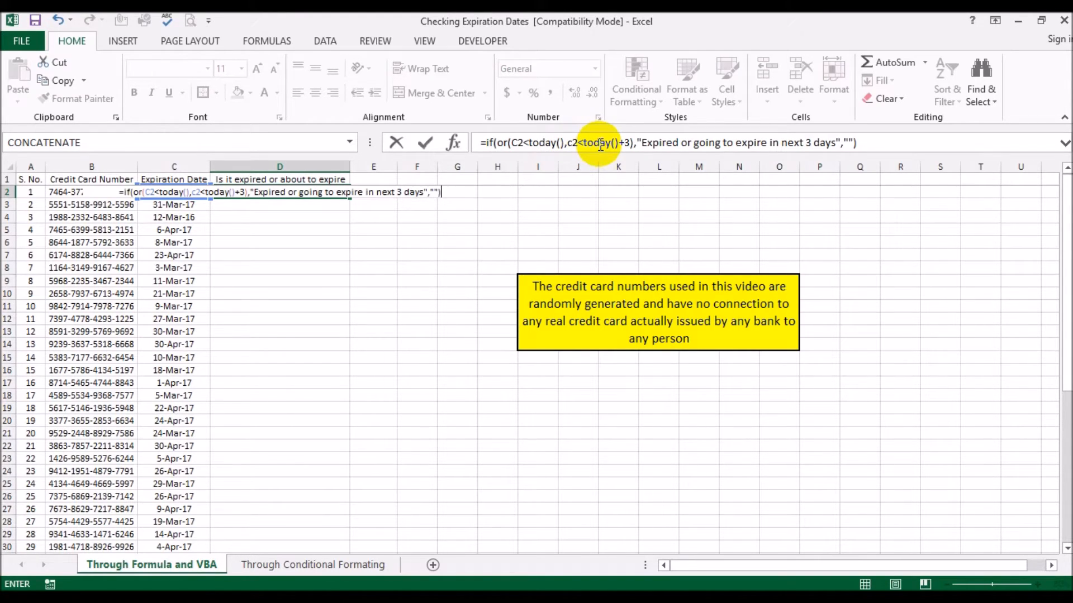
pyautogui.click(849, 142)
pyautogui.write('valid')
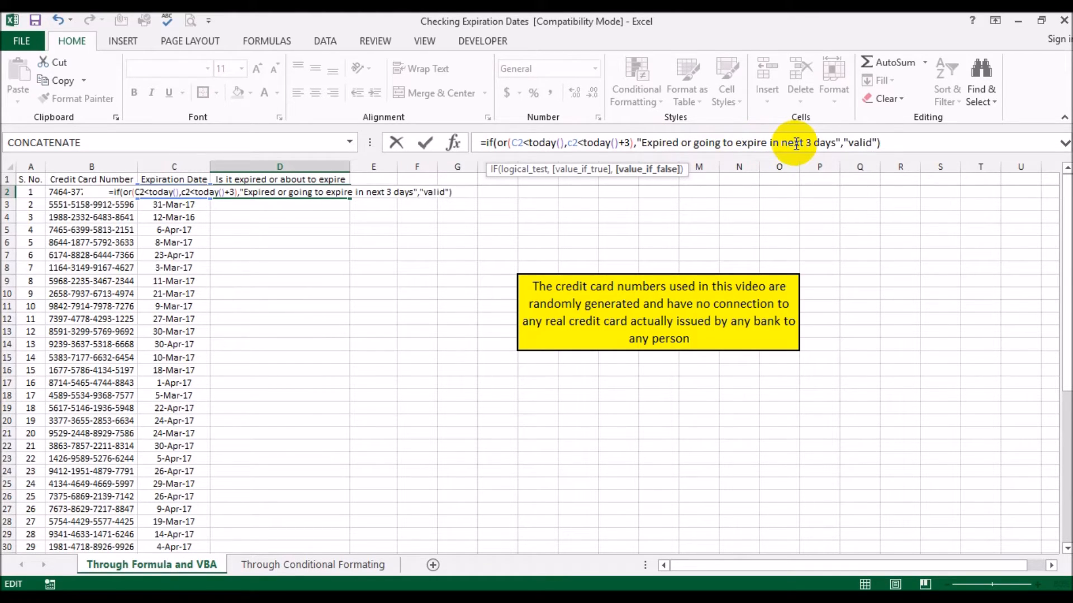
pyautogui.press('Return')
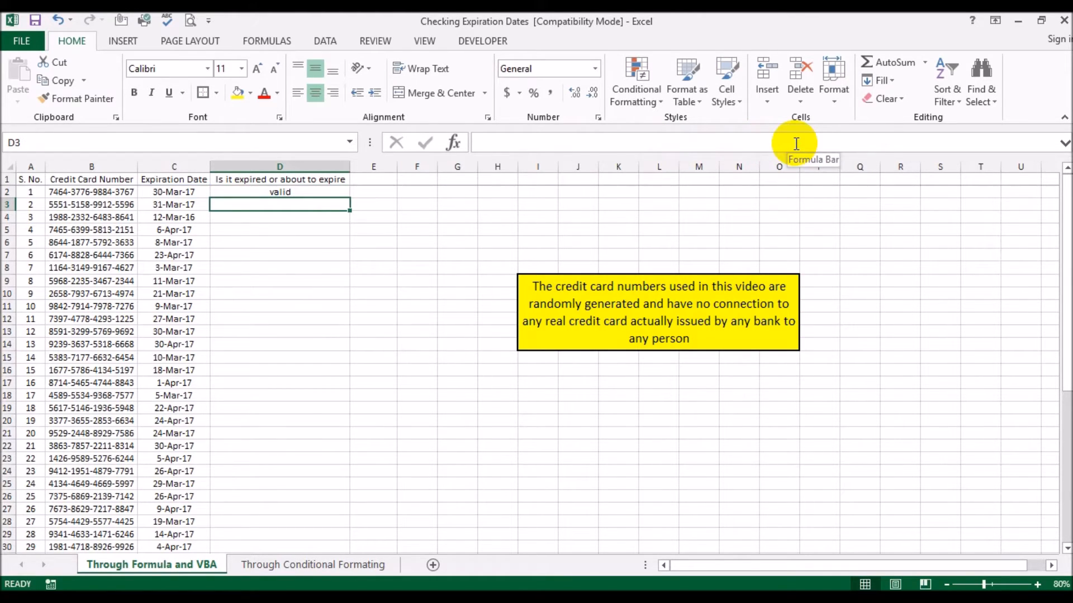
# Step: Fill the D2 formula down column D for all card records and fit the column width to its contents
pyautogui.click(168, 190)
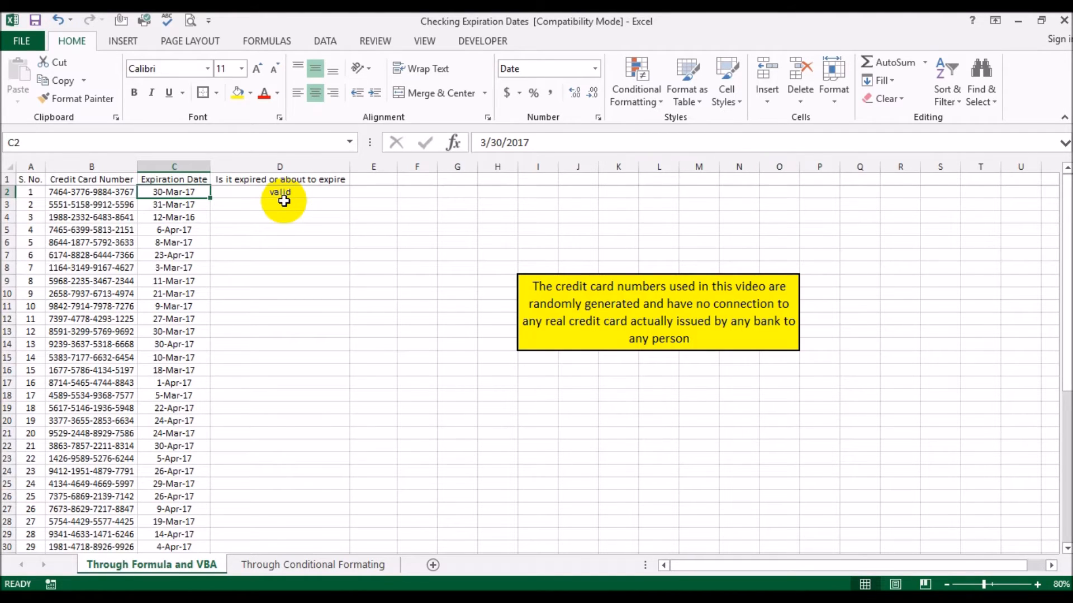
pyautogui.click(294, 193)
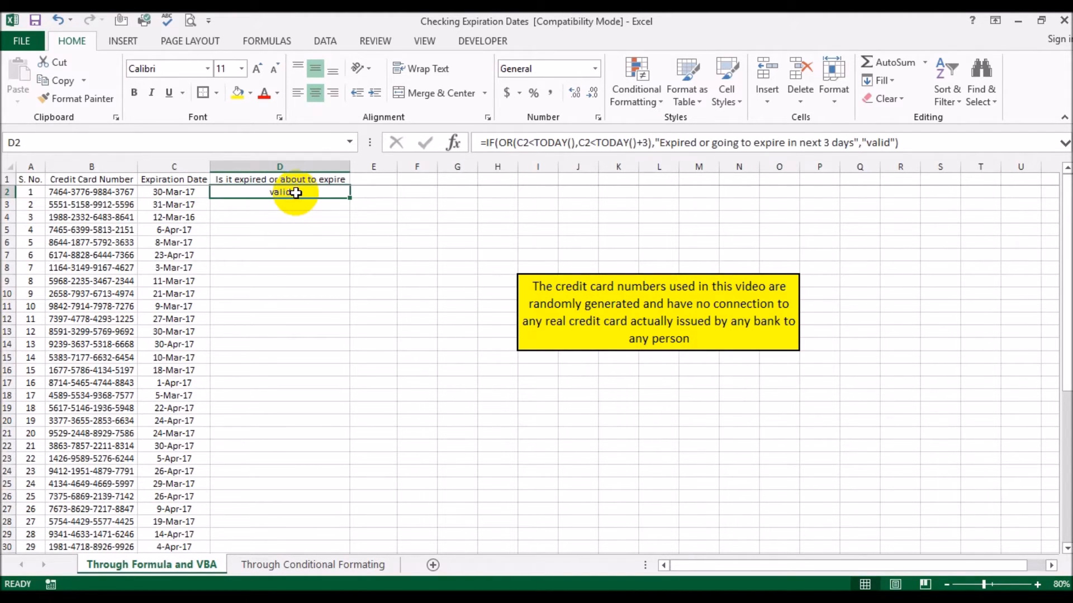
pyautogui.doubleClick(350, 198)
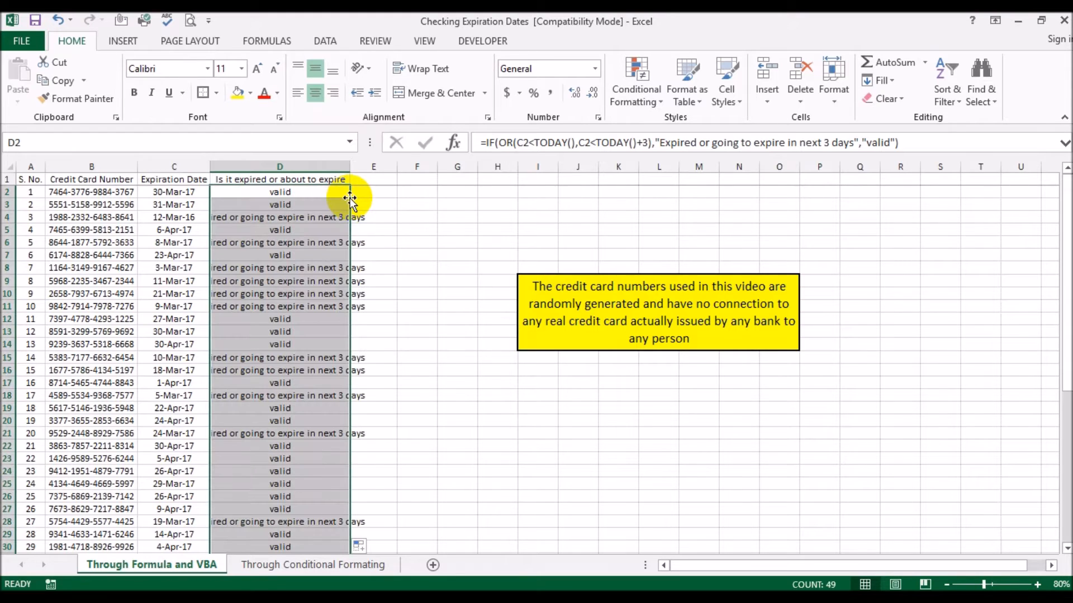
pyautogui.doubleClick(349, 167)
pyautogui.click(449, 209)
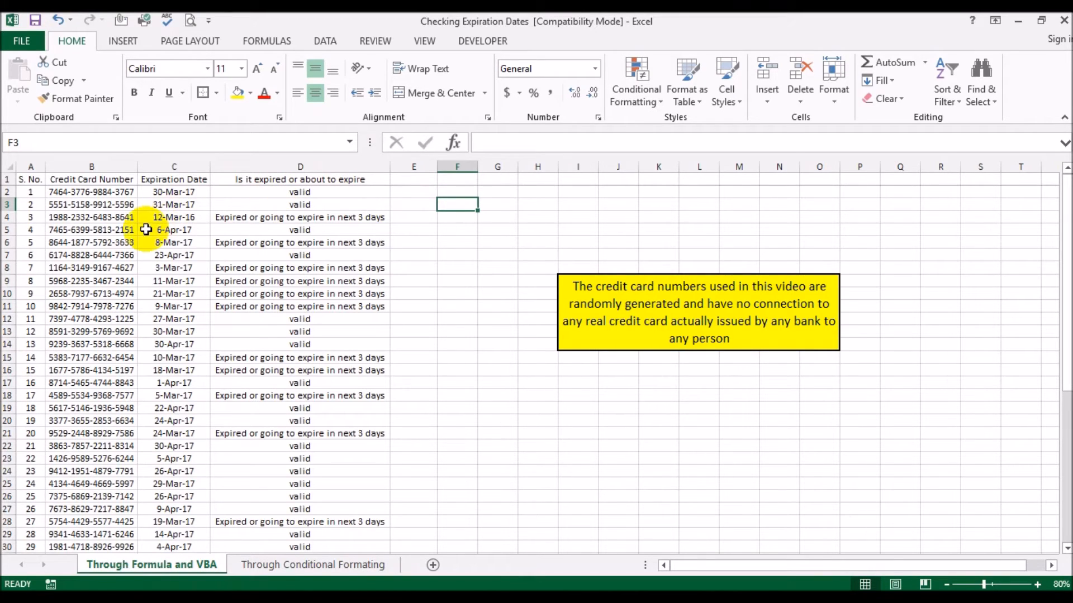
# Step: Compare the expiration dates in C2 to C4 with the formulas and results beside them in column D
pyautogui.click(165, 192)
pyautogui.click(270, 193)
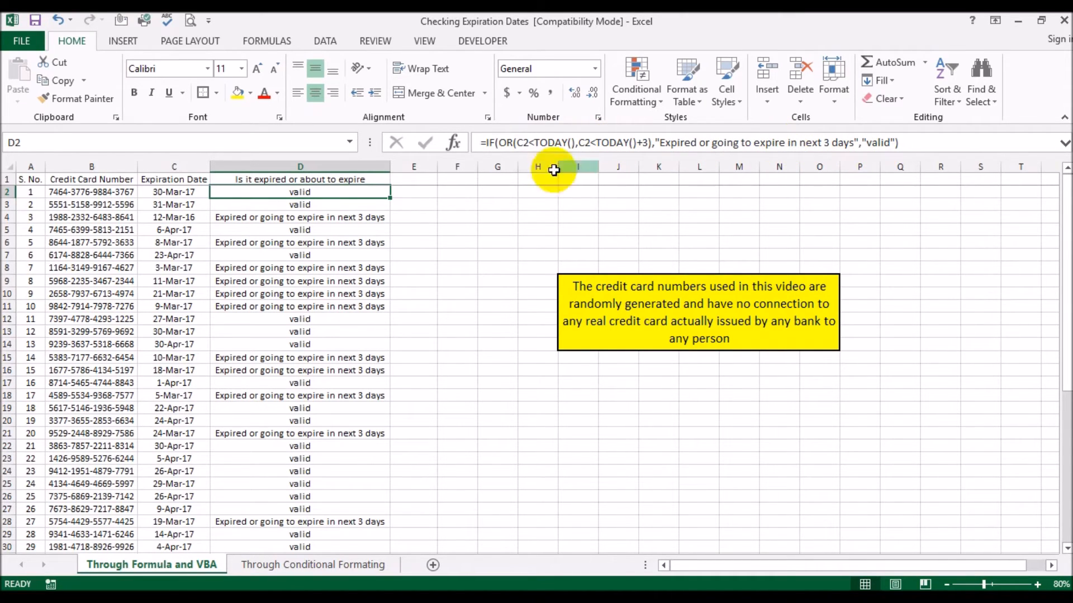
pyautogui.click(175, 204)
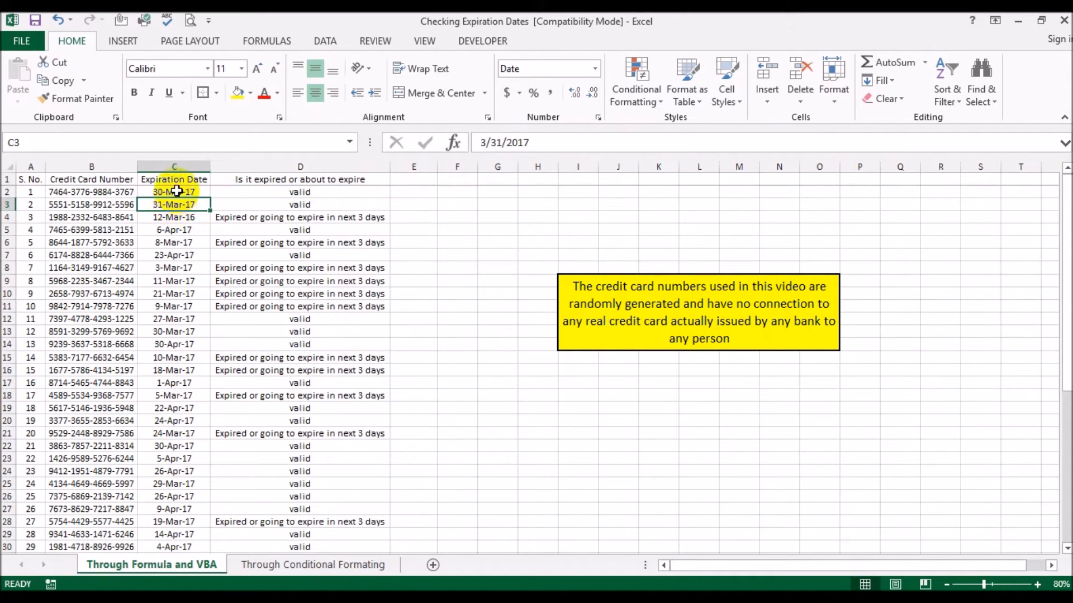
pyautogui.click(176, 191)
pyautogui.click(181, 203)
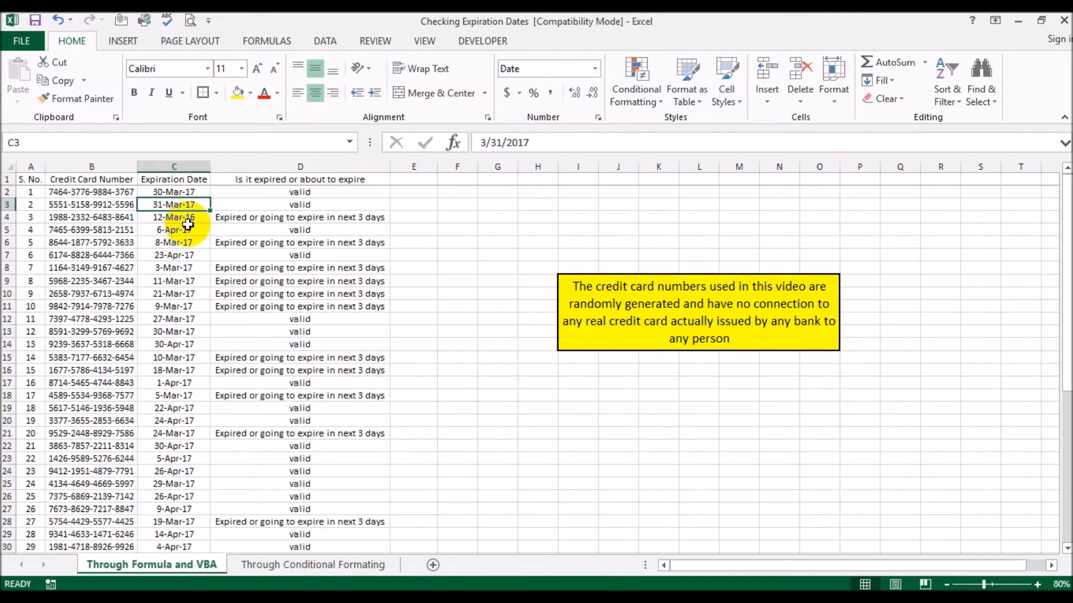
pyautogui.click(185, 218)
pyautogui.click(240, 212)
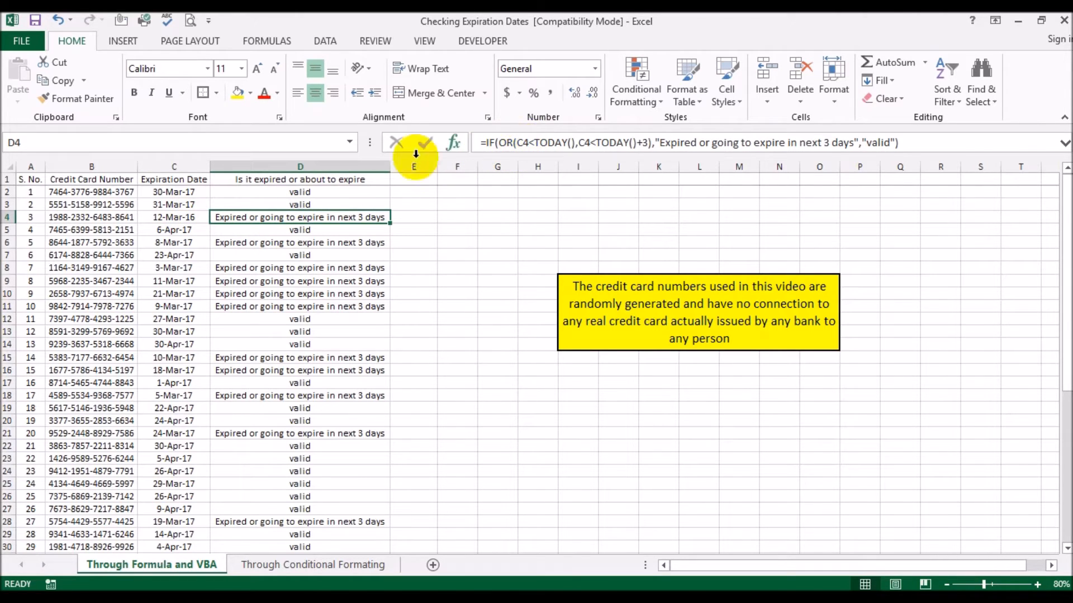
pyautogui.click(177, 217)
pyautogui.click(248, 217)
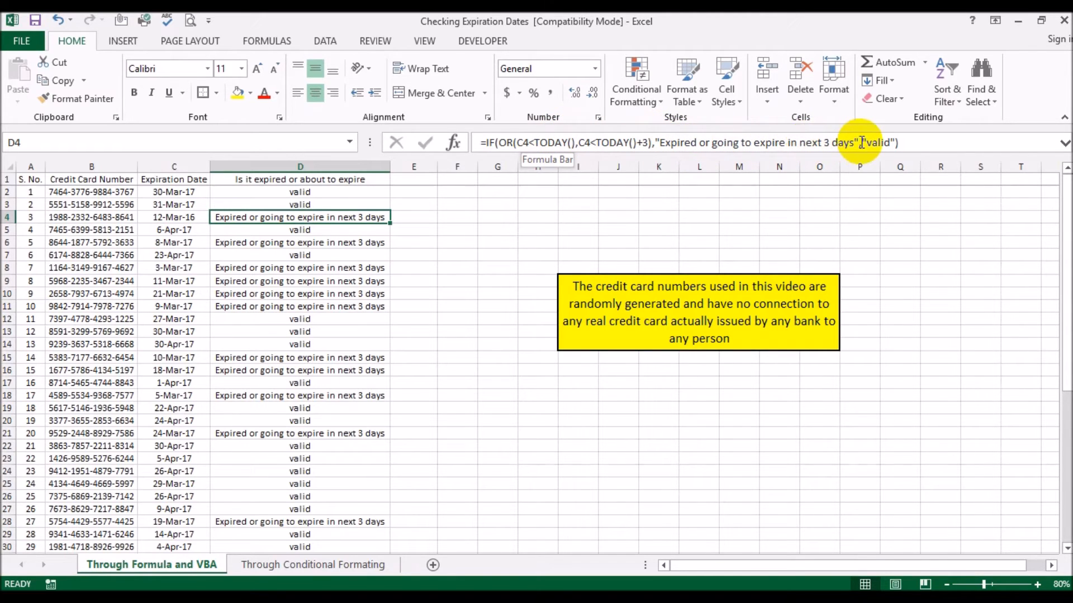
pyautogui.click(446, 254)
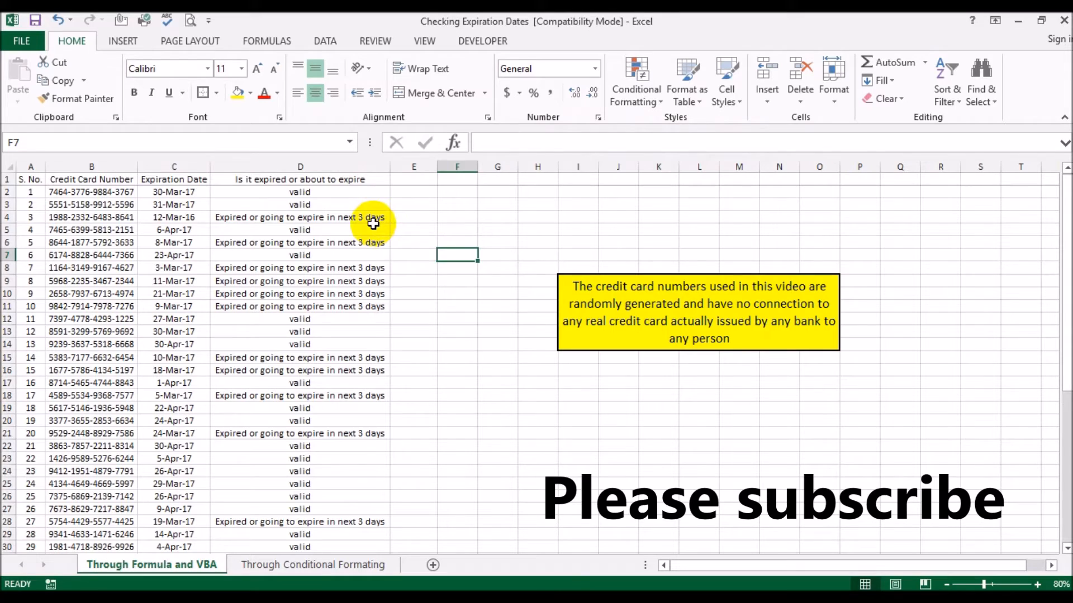
# Step: Compare the expiration dates in C5 to C10 with the results beside them in column D
pyautogui.click(181, 231)
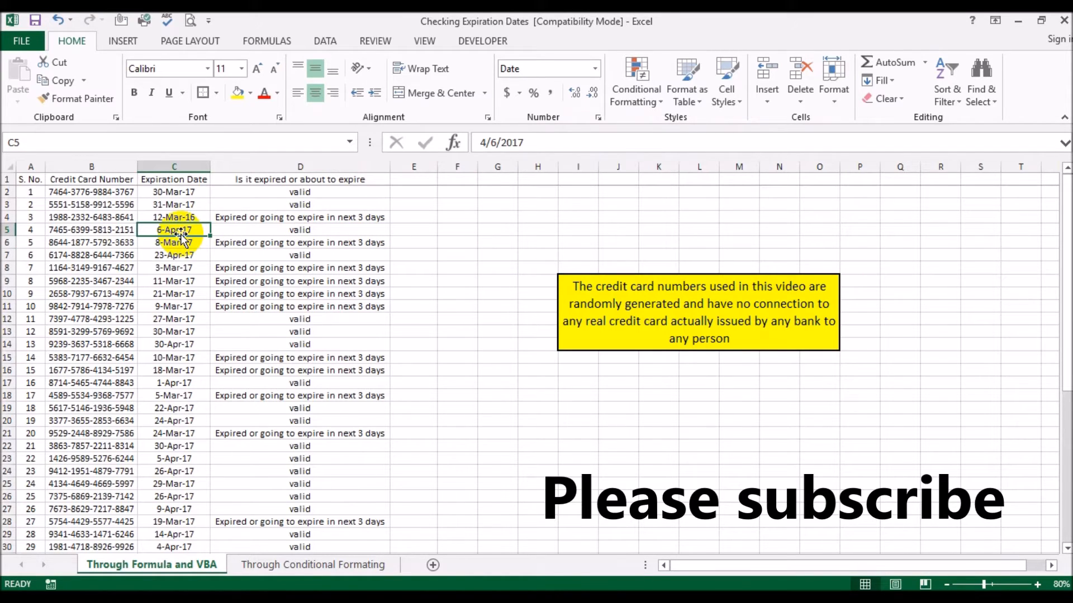
pyautogui.click(184, 244)
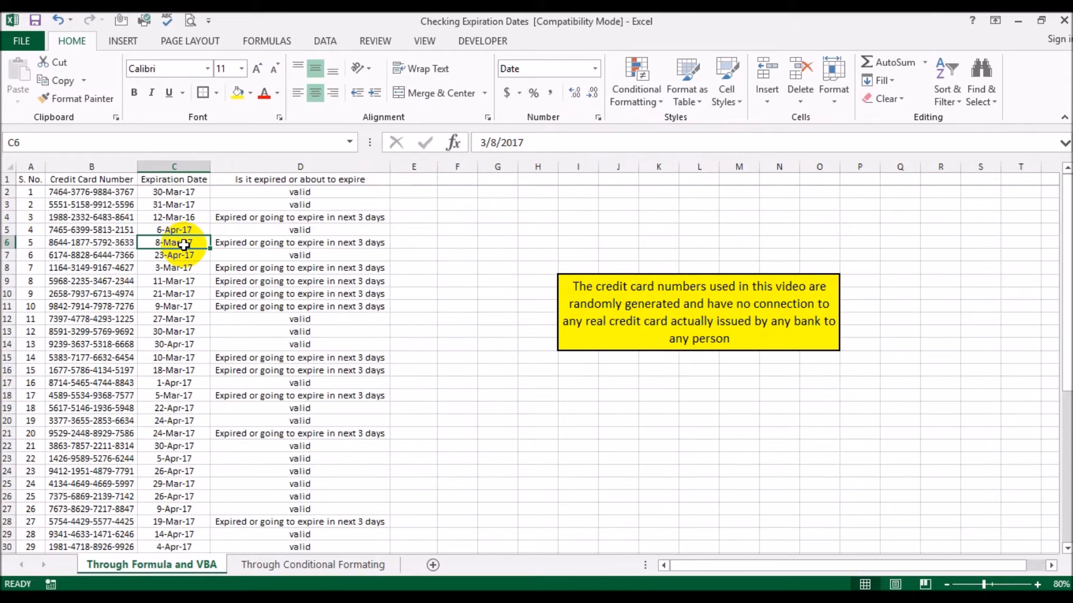
pyautogui.click(182, 256)
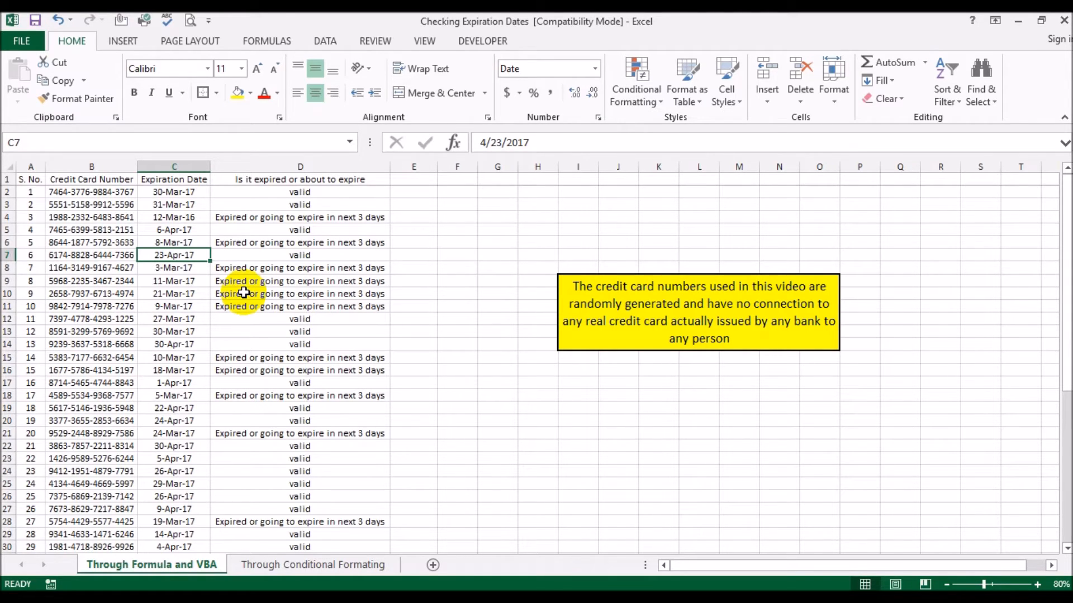
pyautogui.click(183, 271)
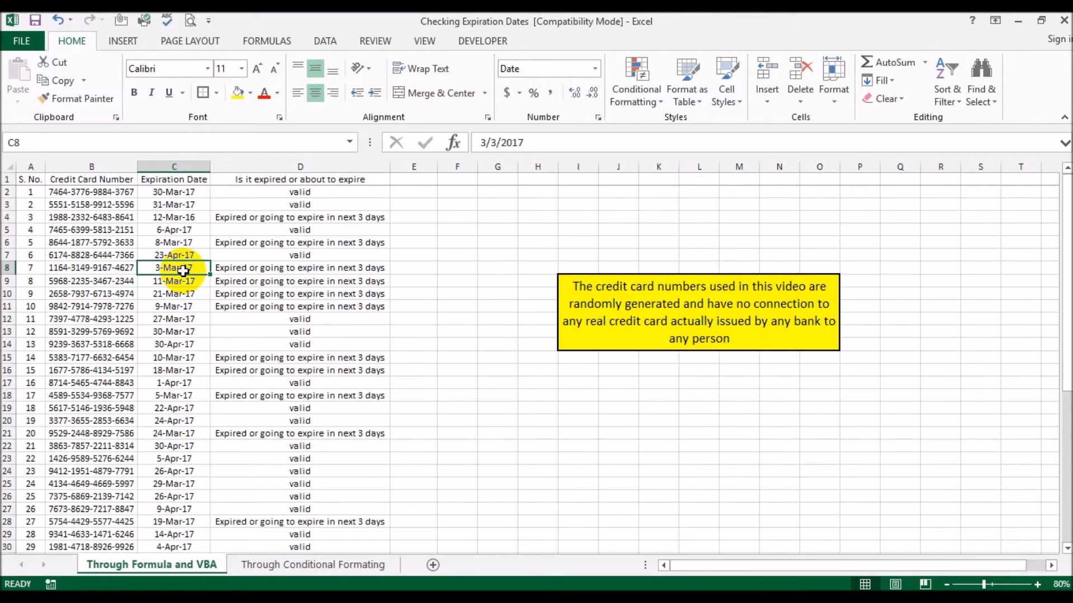
pyautogui.click(202, 294)
pyautogui.click(202, 281)
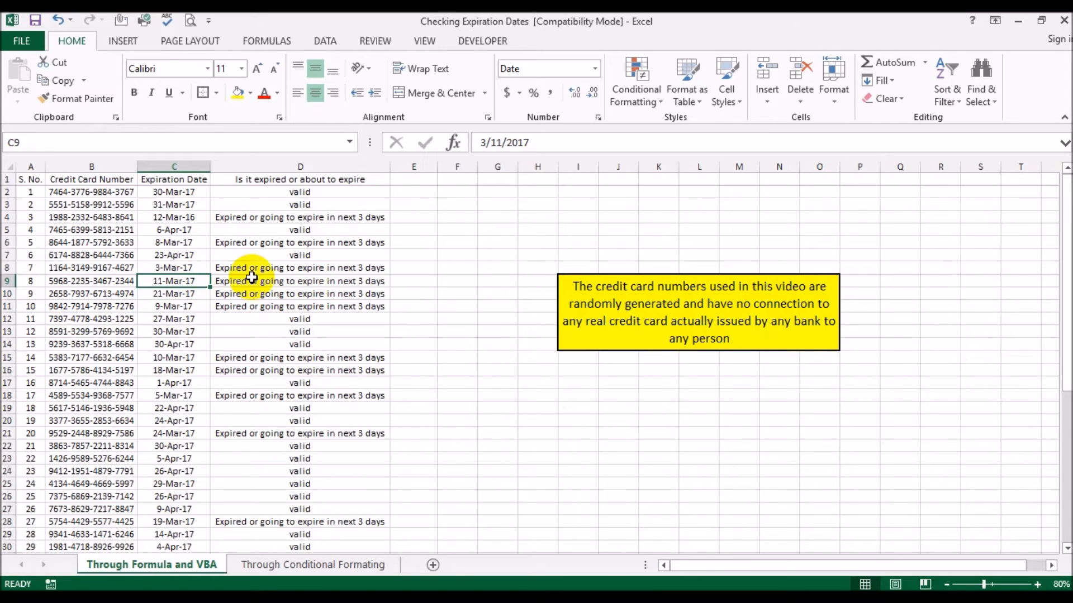
pyautogui.click(189, 292)
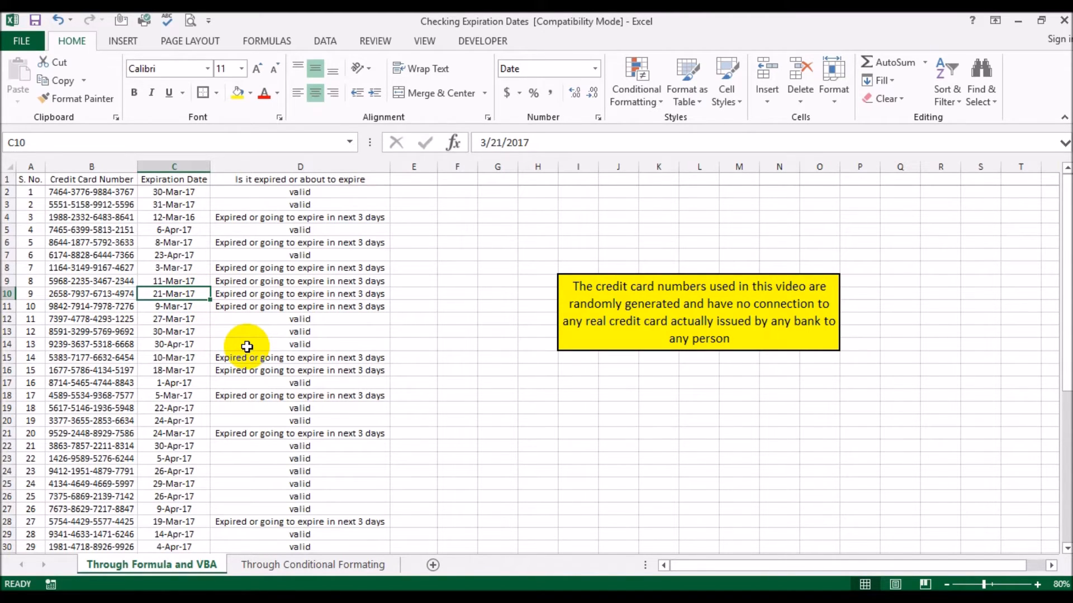
# Step: Check the expiration date in C21 against the formula and result in D21
pyautogui.scroll(-1, 247, 347)
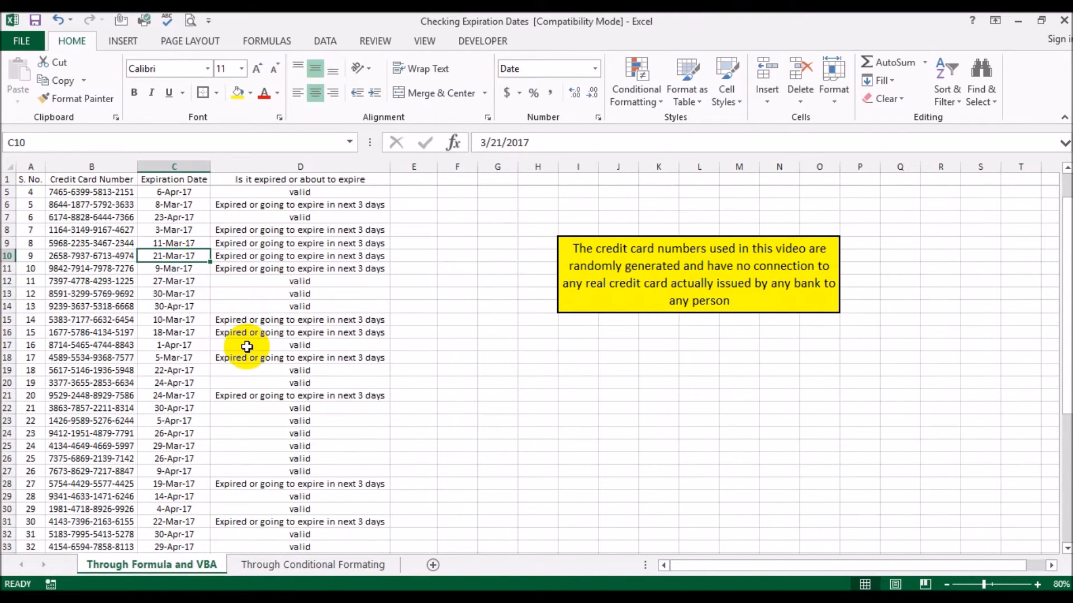
pyautogui.click(192, 396)
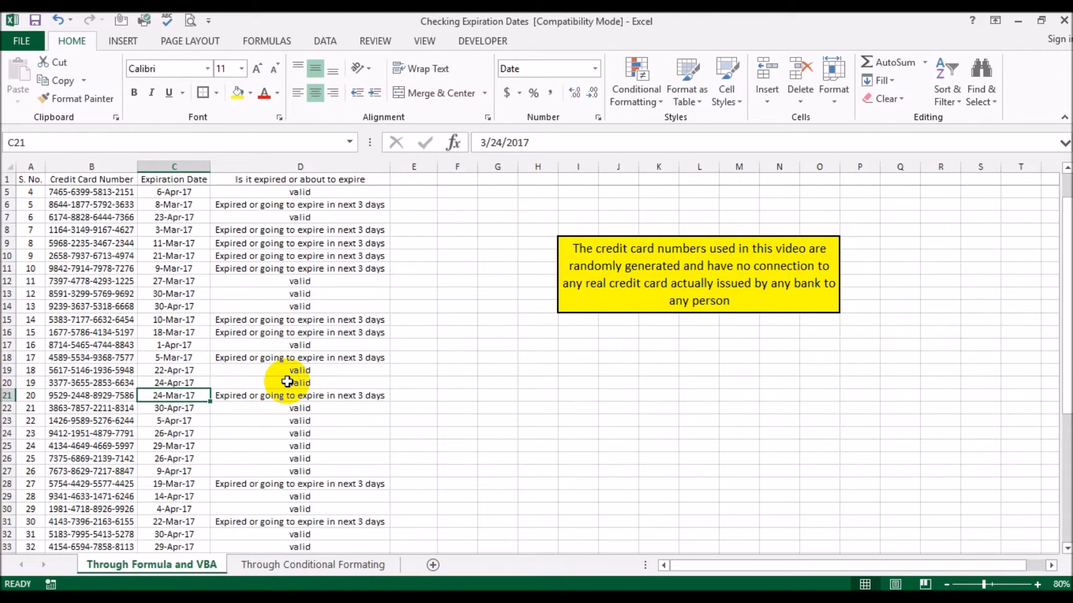
pyautogui.press('Right')
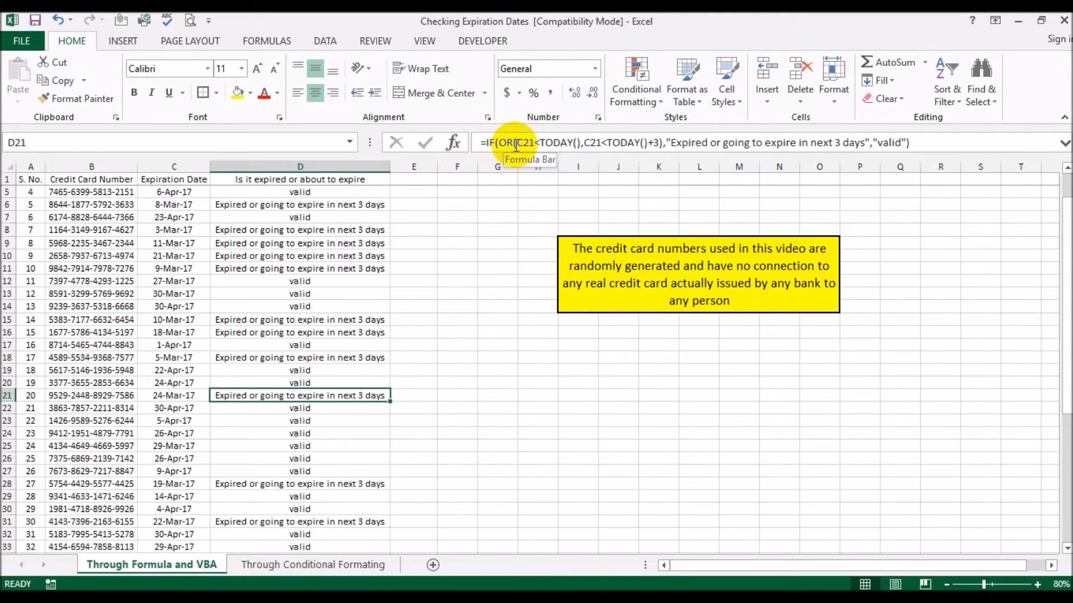
pyautogui.click(182, 396)
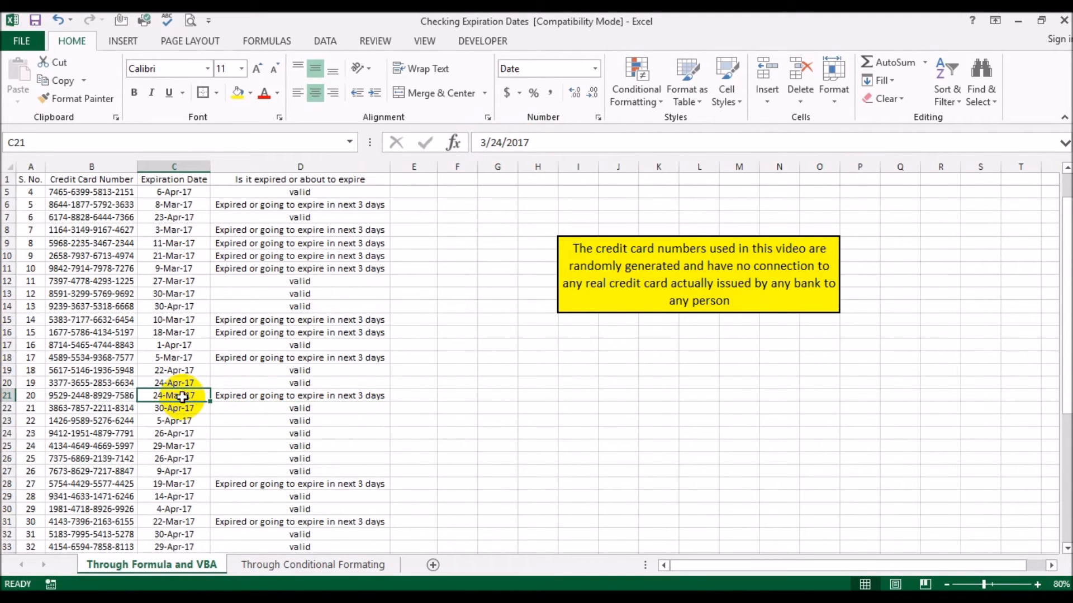
pyautogui.click(247, 398)
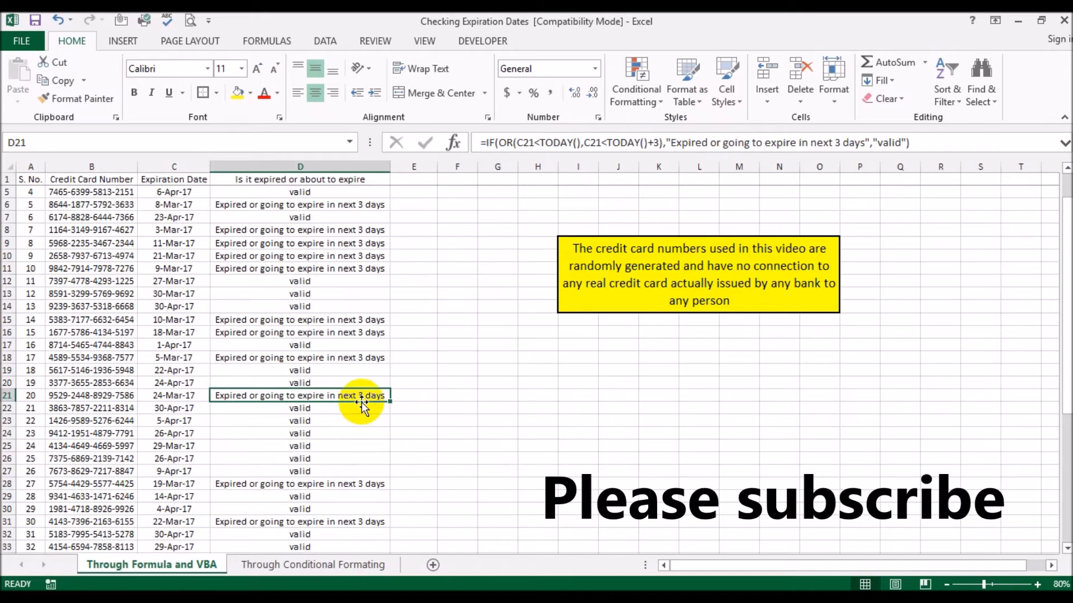
pyautogui.moveTo(482, 357); pyautogui.dragTo(477, 355)
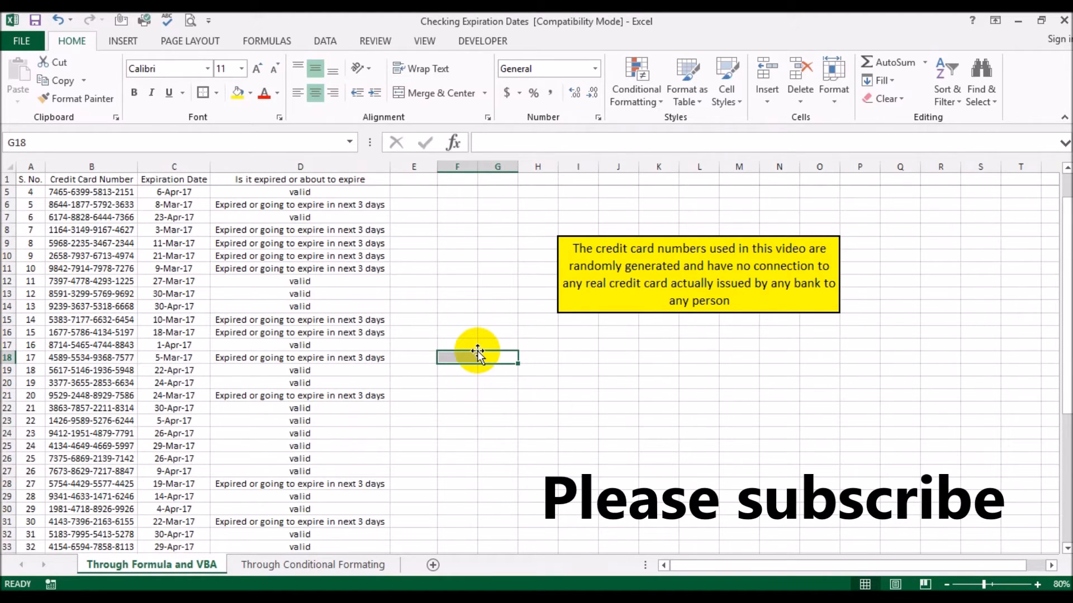
# Step: Filter column D to show only the "Expired or going to expire in next 3 days" records, and remove the filter after viewing them
pyautogui.click(7, 180)
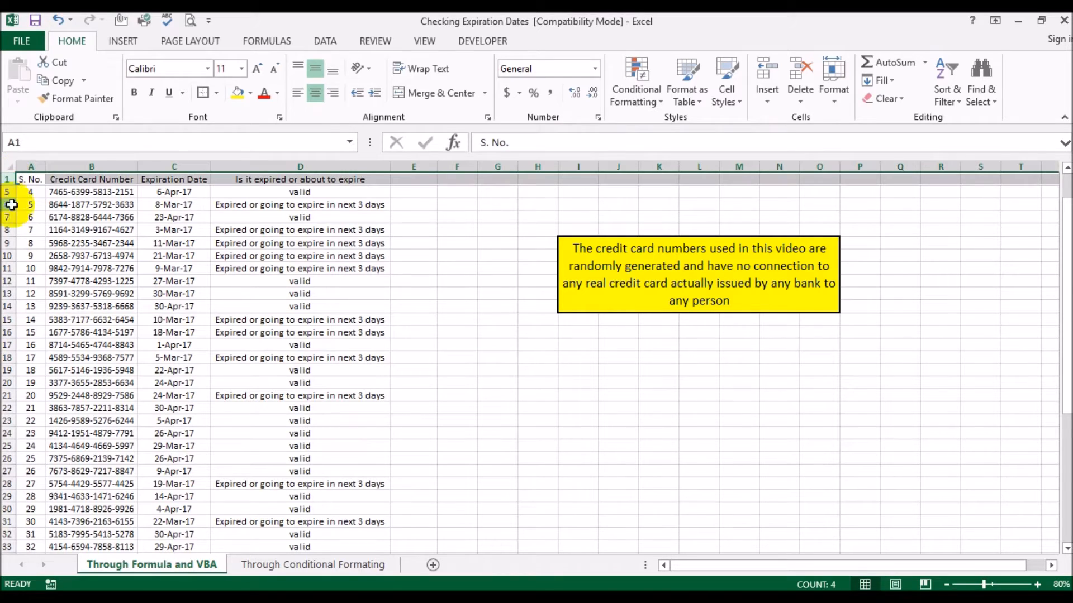
pyautogui.click(325, 42)
pyautogui.click(391, 74)
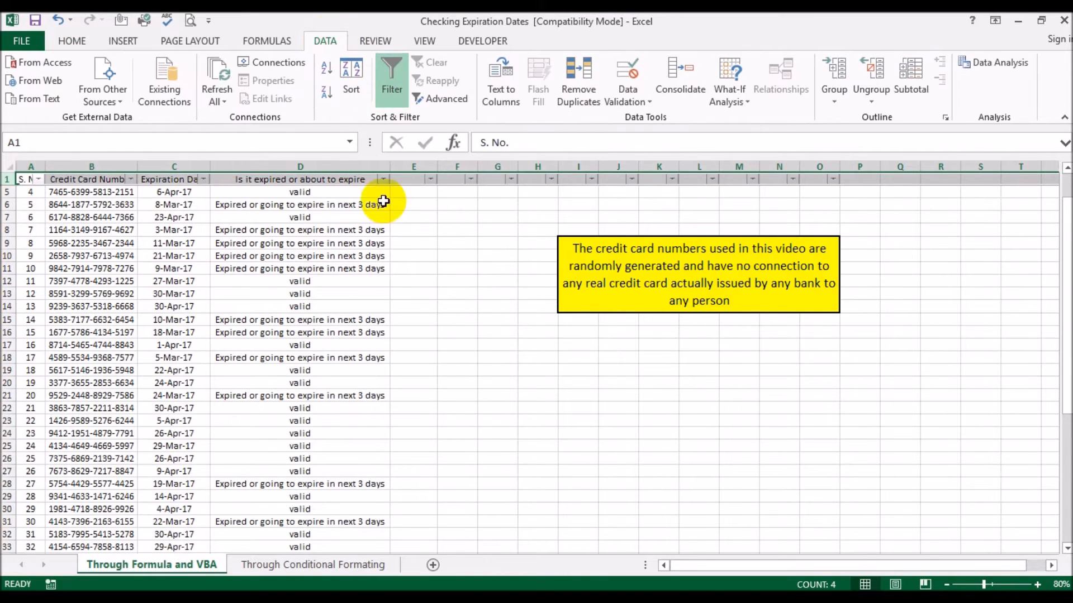
pyautogui.click(384, 179)
pyautogui.click(237, 357)
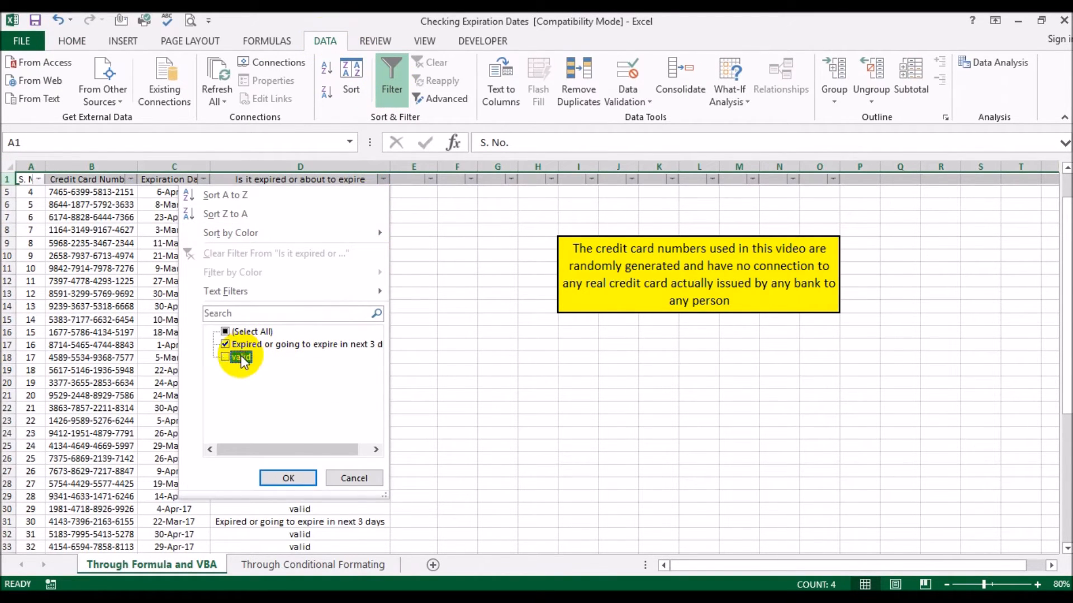
pyautogui.click(288, 478)
pyautogui.scroll(1, 369, 327)
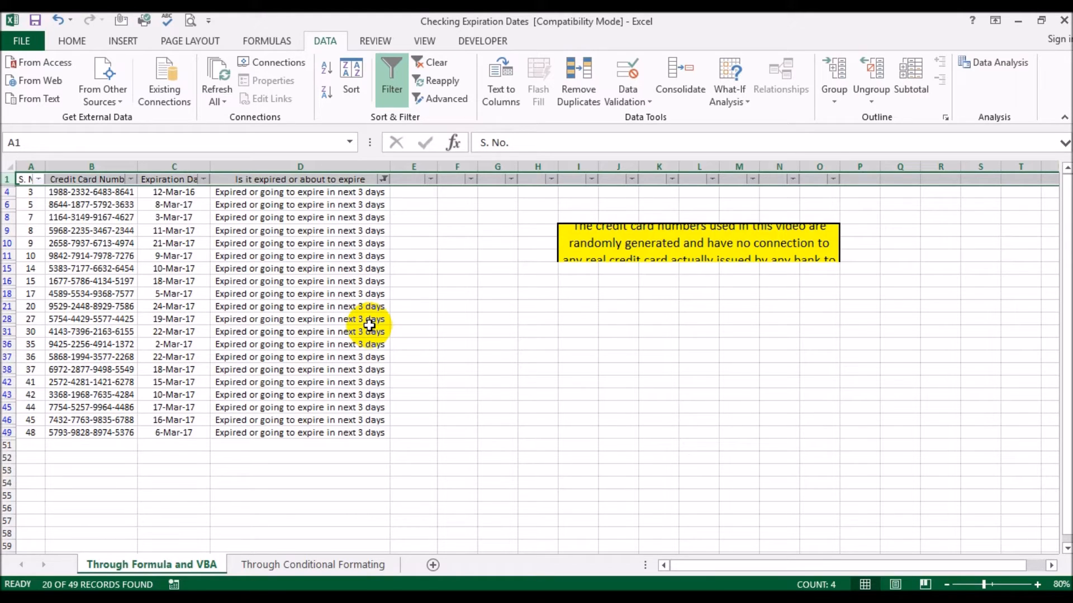
pyautogui.hotkey('ctrl', 'shift', 'l')
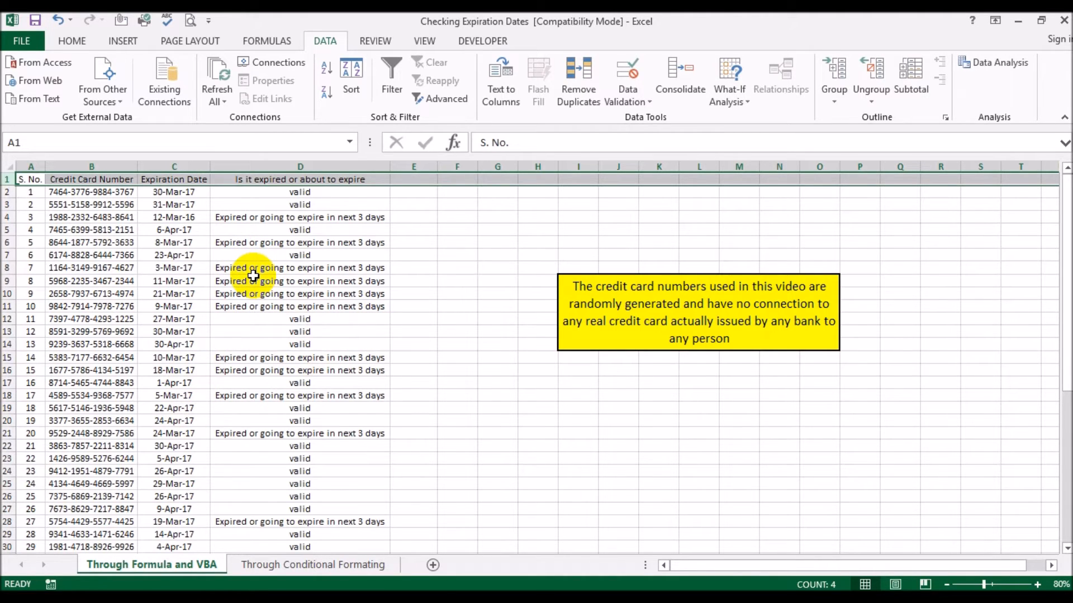
# Step: Look over sample expiration dates in column C between C3 and C20
pyautogui.click(158, 204)
pyautogui.click(159, 255)
pyautogui.click(159, 306)
pyautogui.click(159, 358)
pyautogui.click(160, 419)
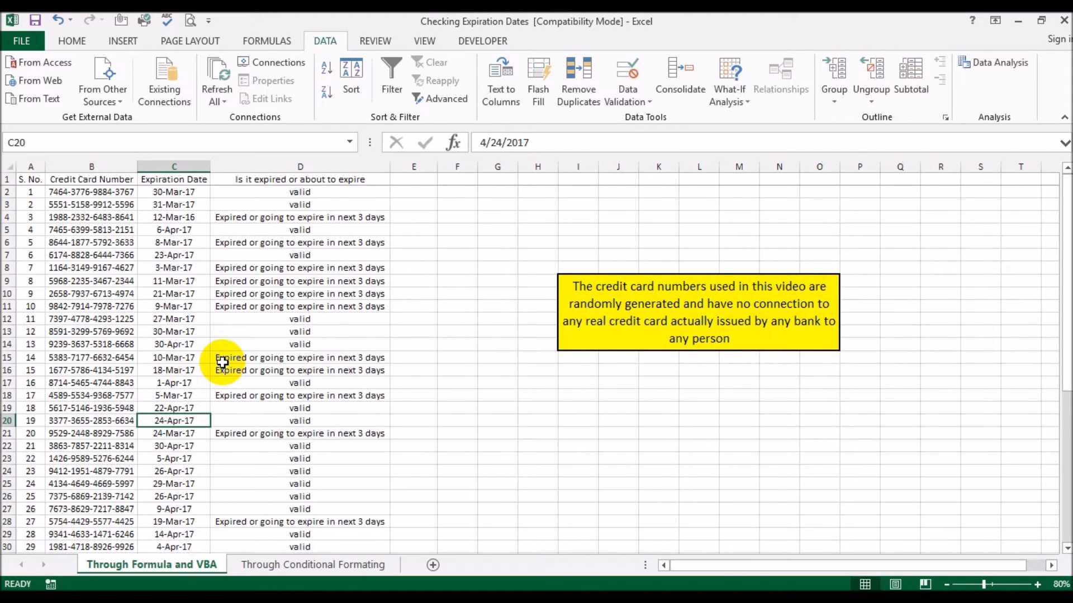
# Step: Switch to the "Through Conditional Formating" sheet
pyautogui.click(280, 565)
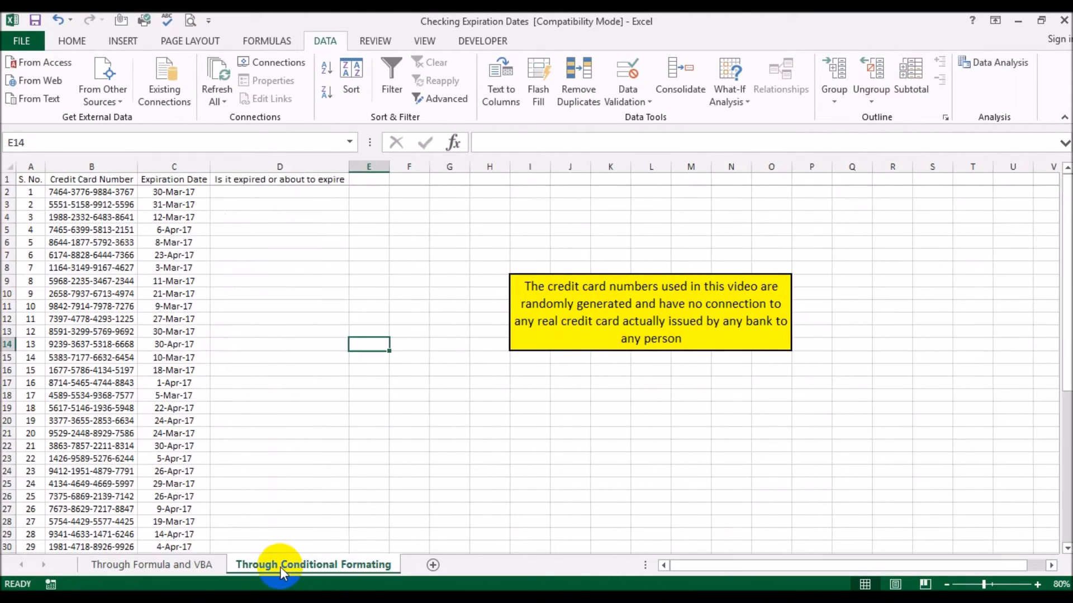
pyautogui.click(328, 373)
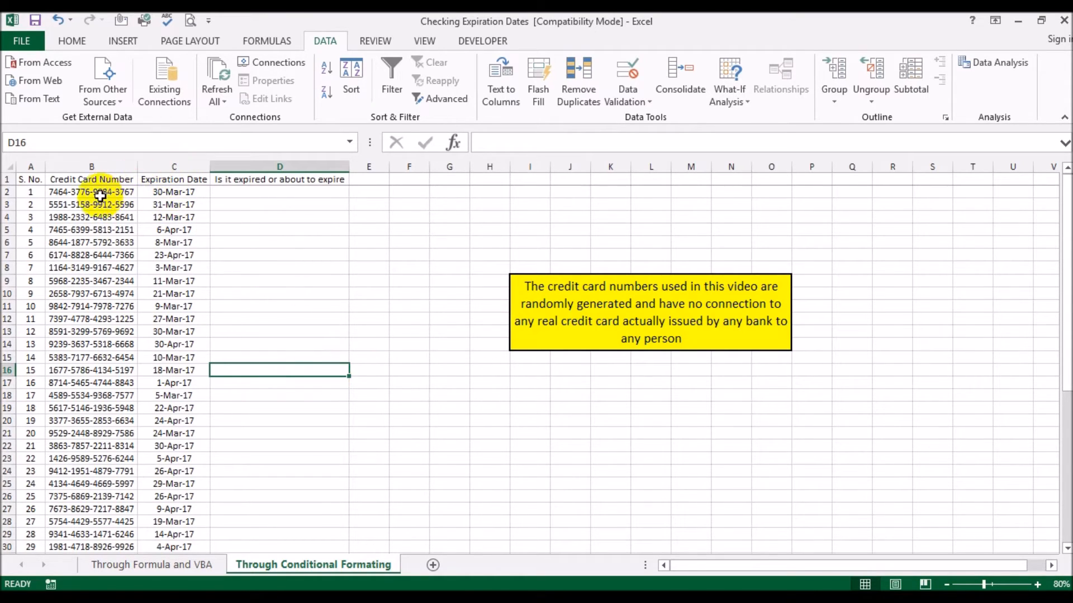
pyautogui.click(152, 566)
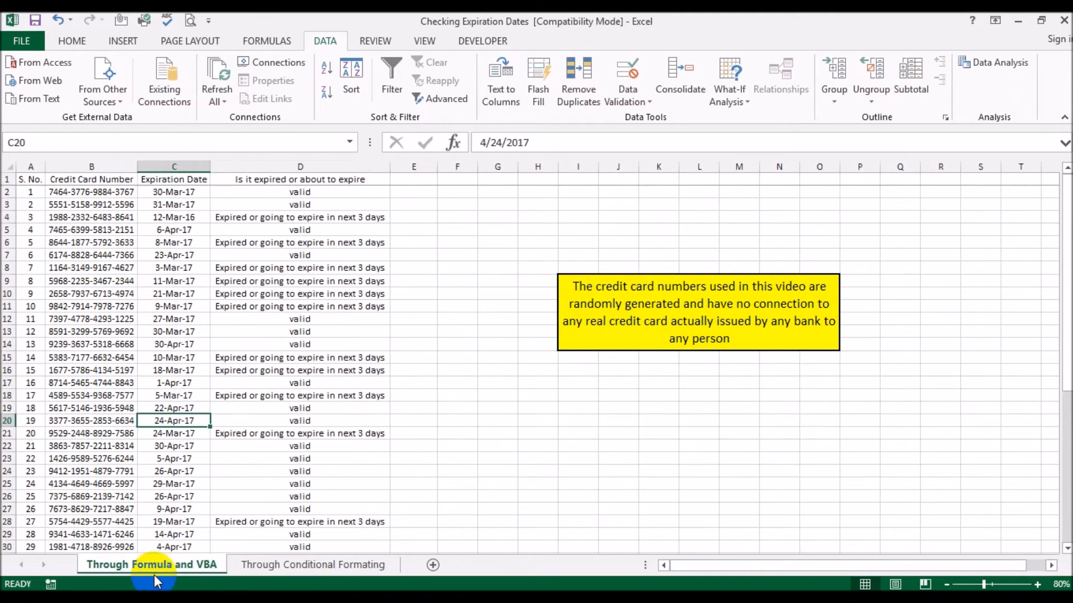
pyautogui.click(291, 565)
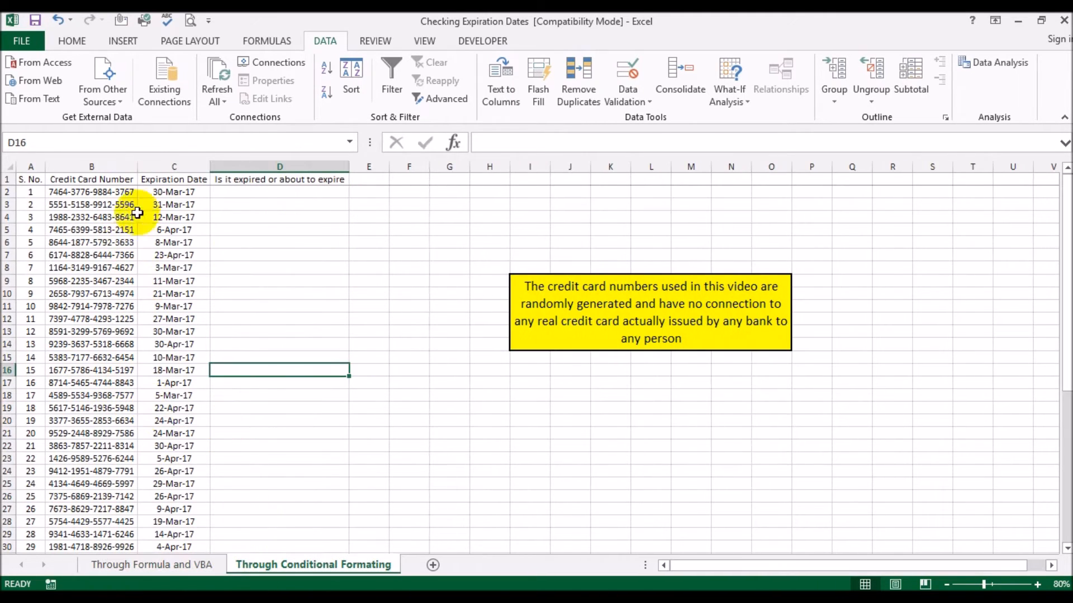
# Step: Look through the expiration dates in column C of this sheet, and return to C2
pyautogui.moveTo(157, 192); pyautogui.dragTo(168, 532)
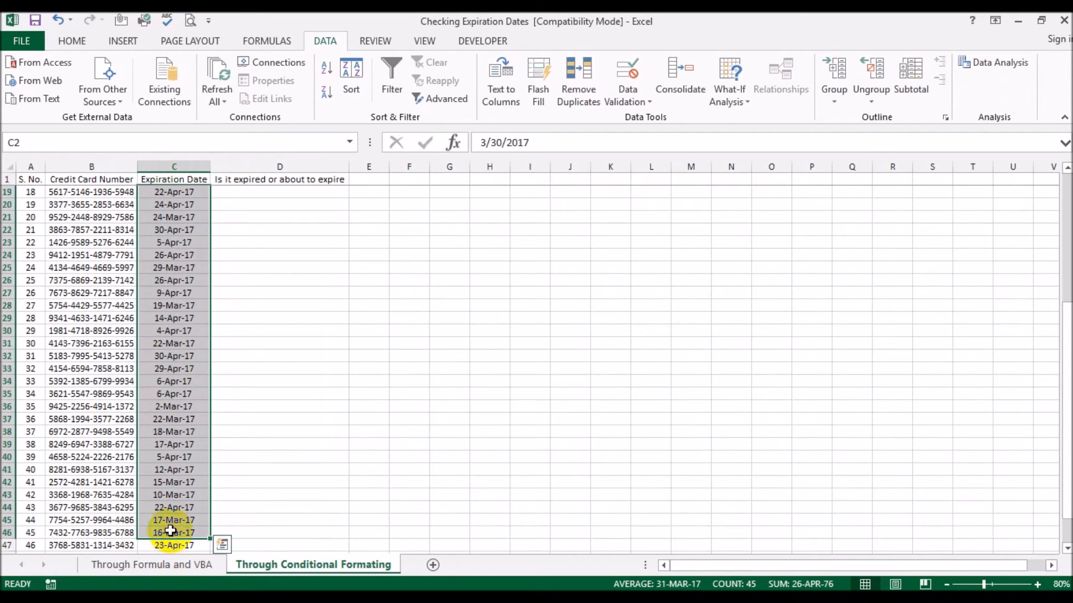
pyautogui.scroll(5, 124, 324)
pyautogui.scroll(1, 124, 324)
pyautogui.click(167, 192)
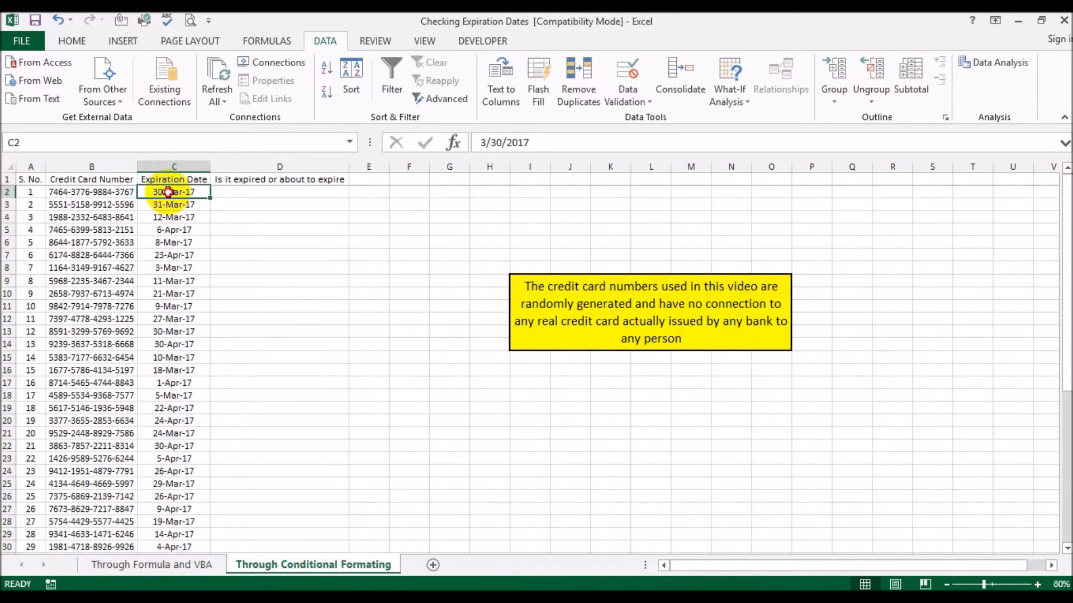
# Step: Create a new conditional formatting rule for C2 with the type "Use a formula to determine which cells to format"
pyautogui.click(72, 39)
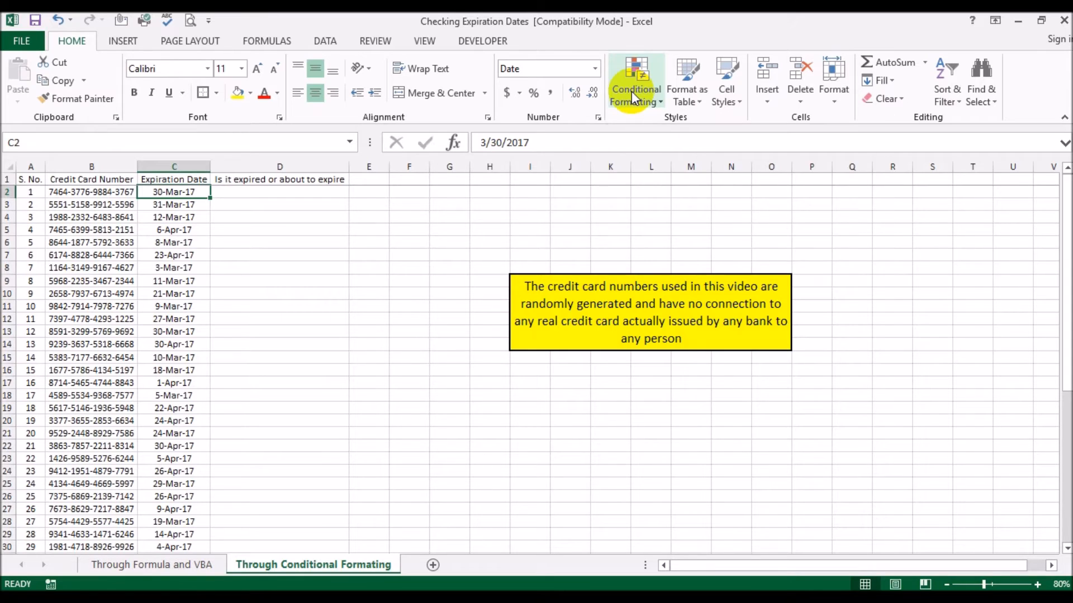
pyautogui.click(441, 218)
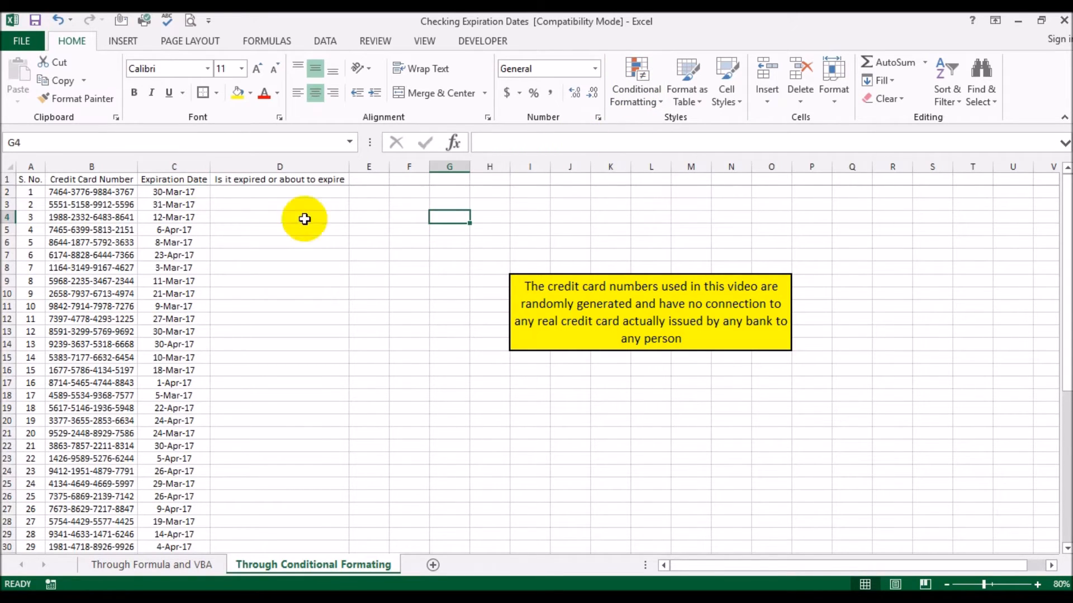
pyautogui.click(193, 193)
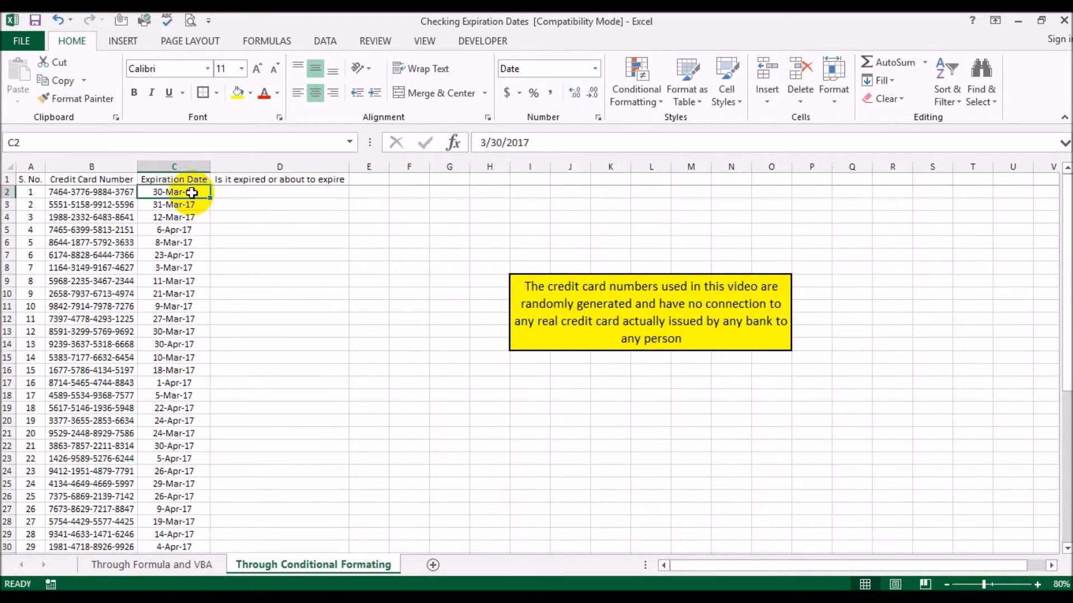
pyautogui.click(658, 101)
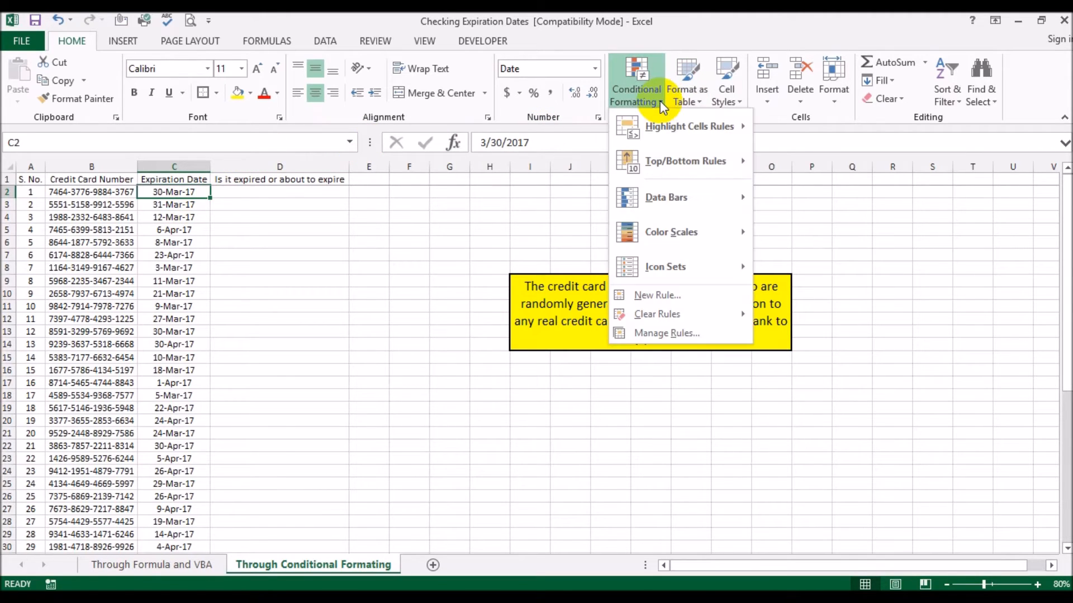
pyautogui.click(638, 299)
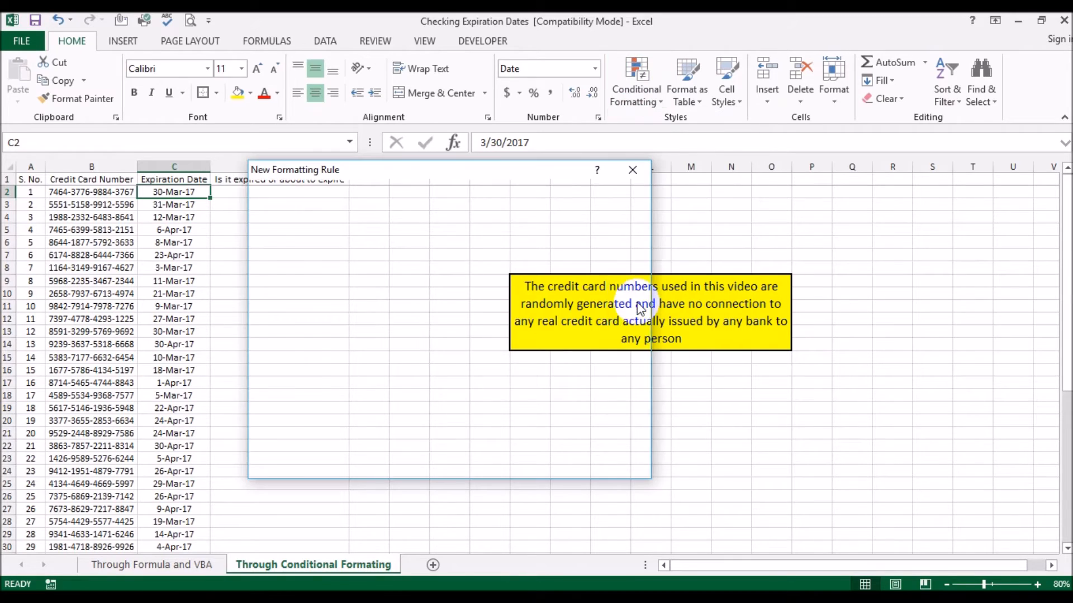
pyautogui.moveTo(515, 180); pyautogui.dragTo(686, 175)
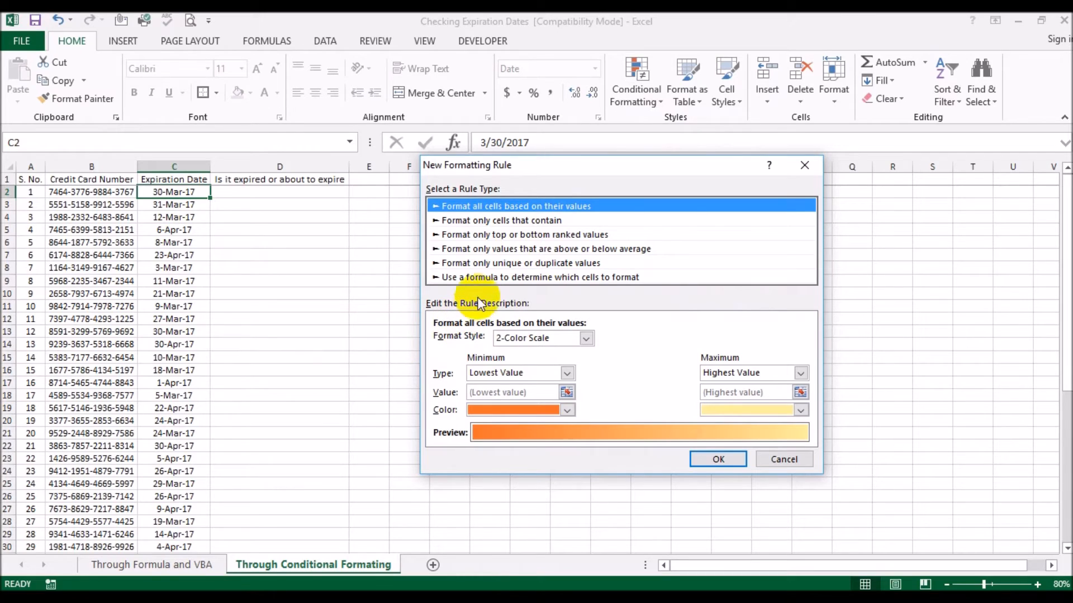
pyautogui.click(477, 278)
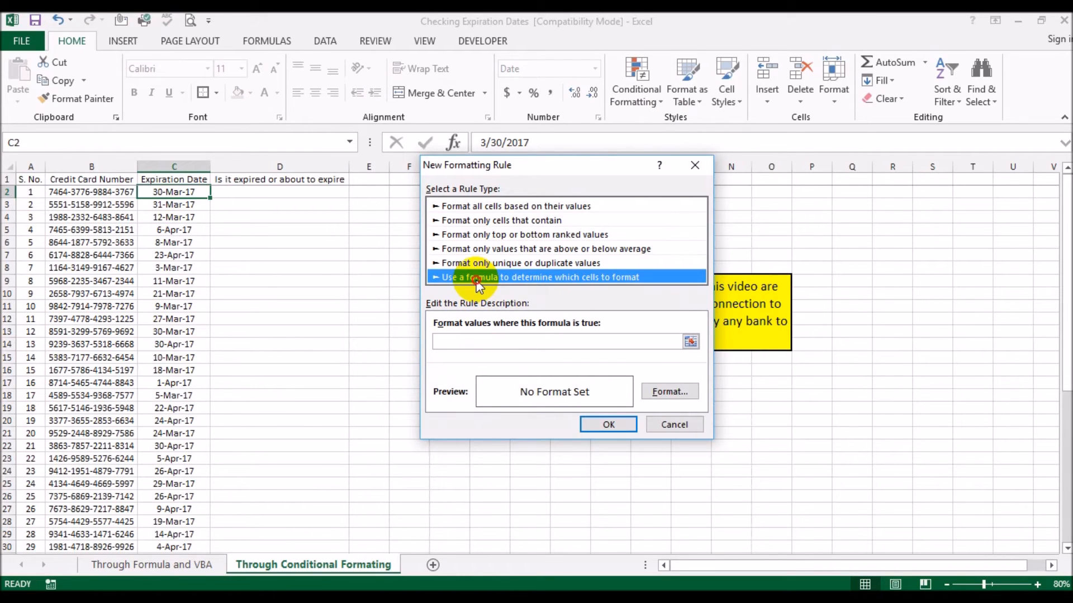
# Step: Enter the rule formula =or($C$2<today(),$C$2<today()+3) as the condition for formatting
pyautogui.click(458, 345)
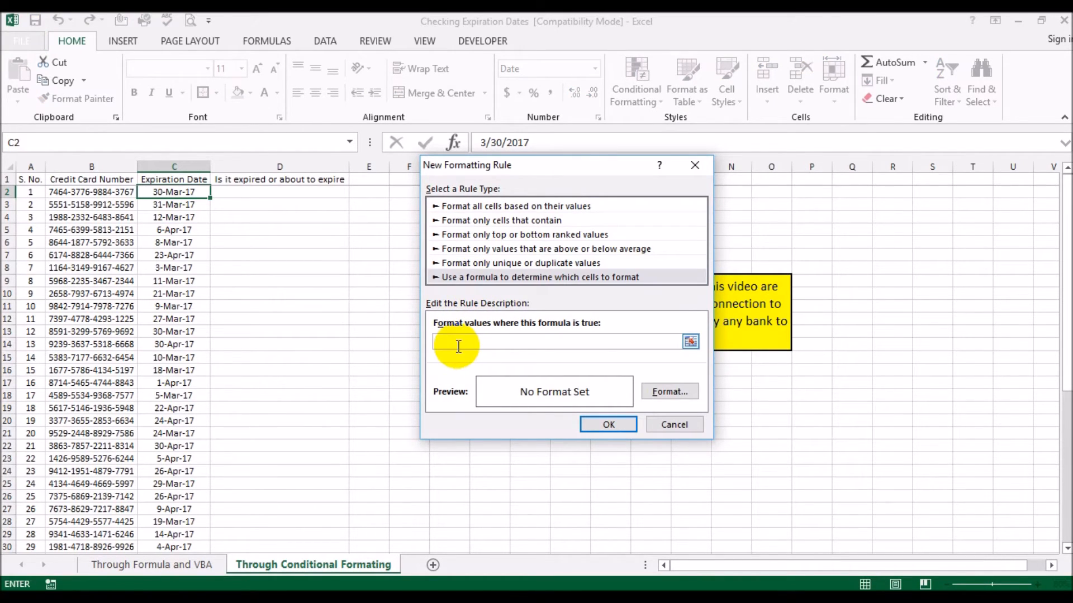
pyautogui.write('=(')
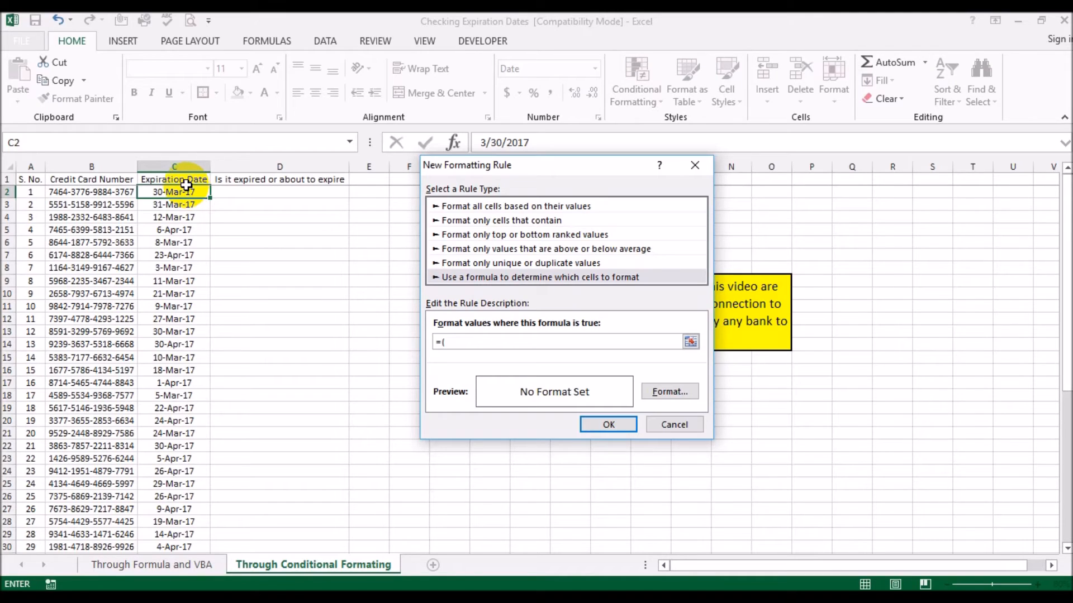
pyautogui.write('o')
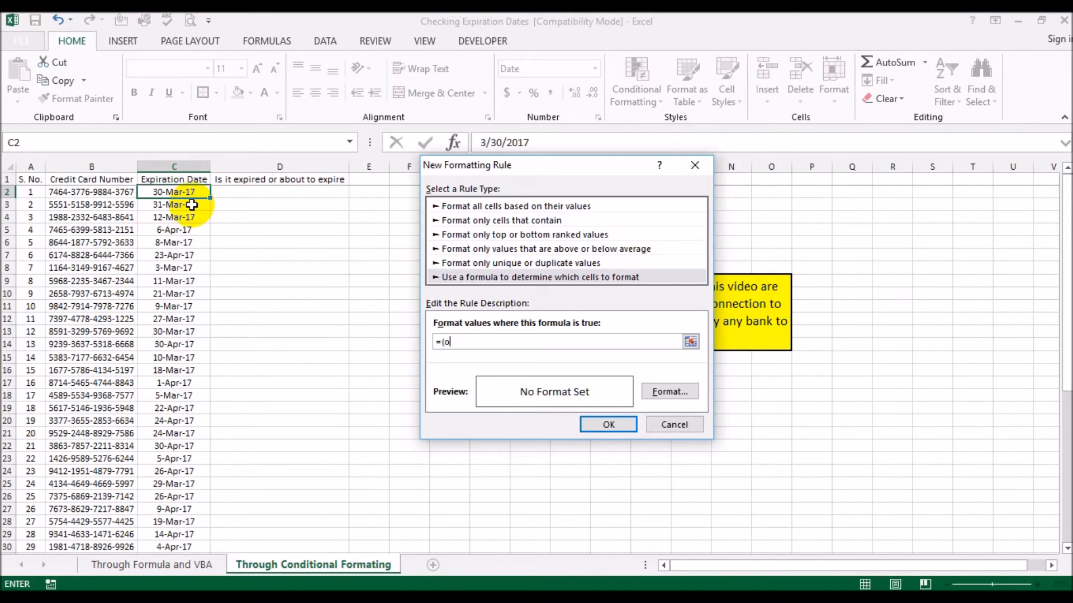
pyautogui.press('BackSpace')
pyautogui.press('BackSpace')
pyautogui.write('if(')
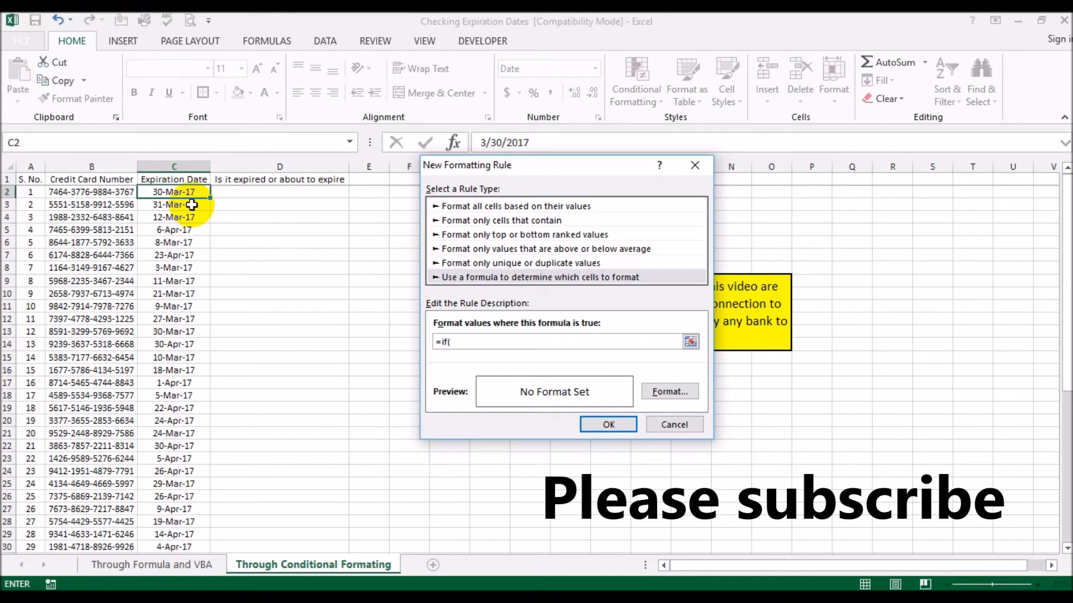
pyautogui.write('or')
pyautogui.press('BackSpace')
pyautogui.press('BackSpace')
pyautogui.press('BackSpace')
pyautogui.press('BackSpace')
pyautogui.press('BackSpace')
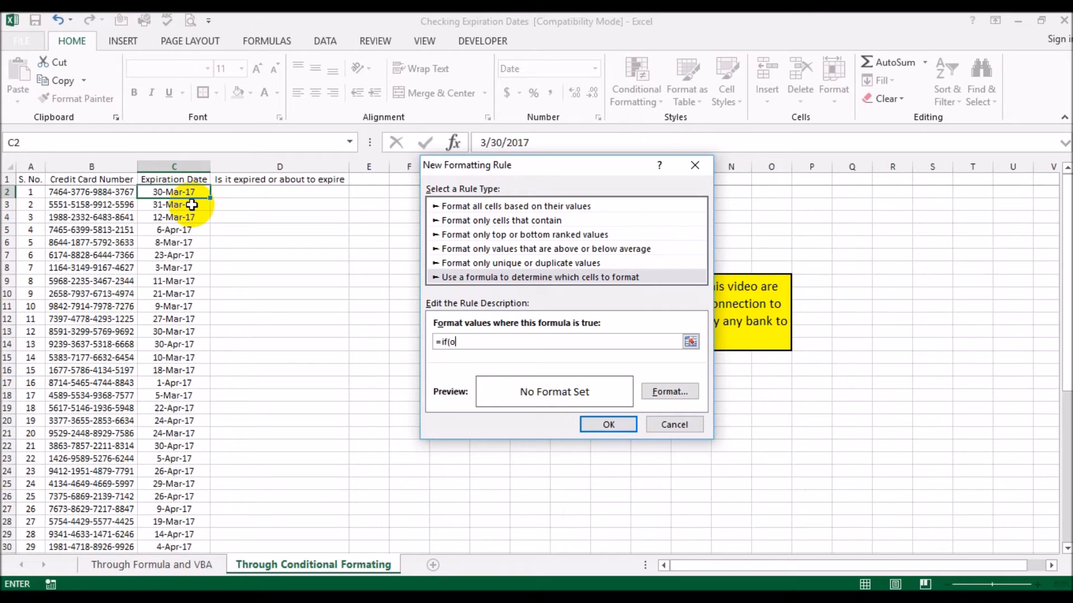
pyautogui.write('or(')
pyautogui.click(178, 191)
pyautogui.write('<')
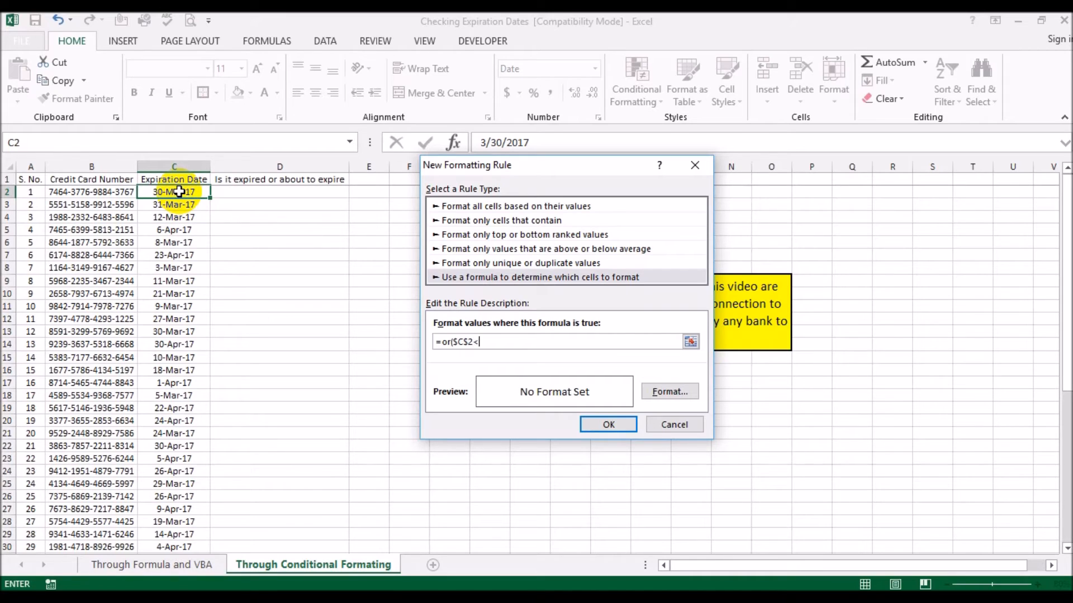
pyautogui.write('today(),')
pyautogui.click(179, 191)
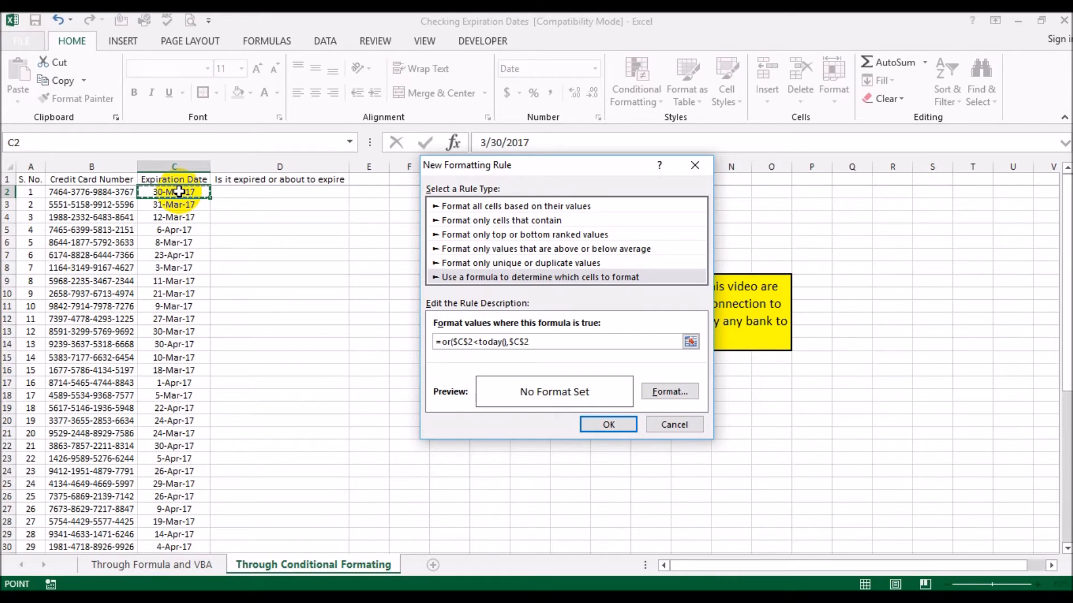
pyautogui.write('<today')
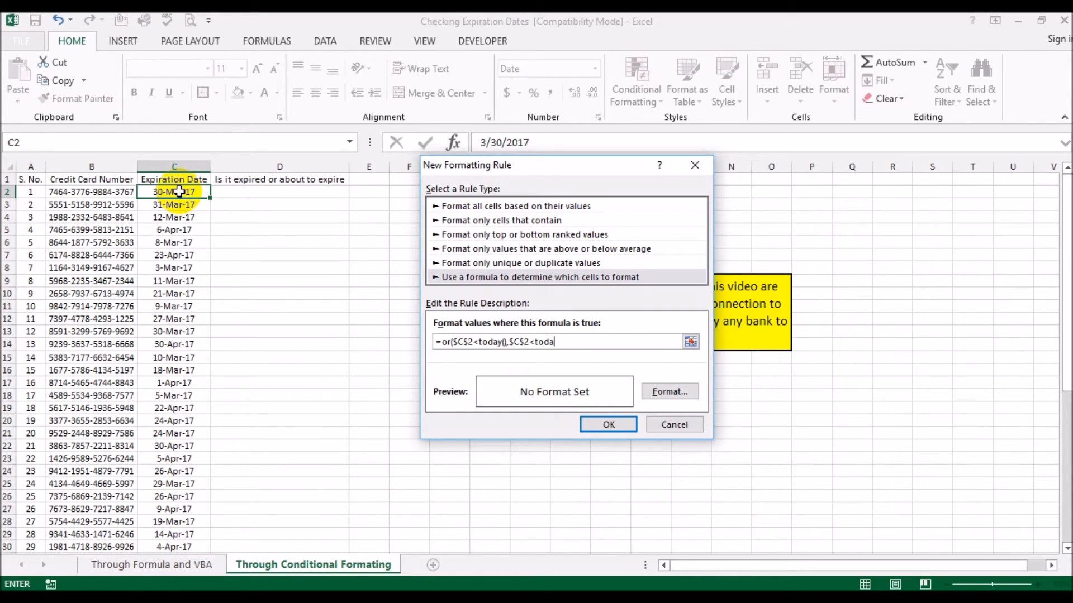
pyautogui.write('()+3)')
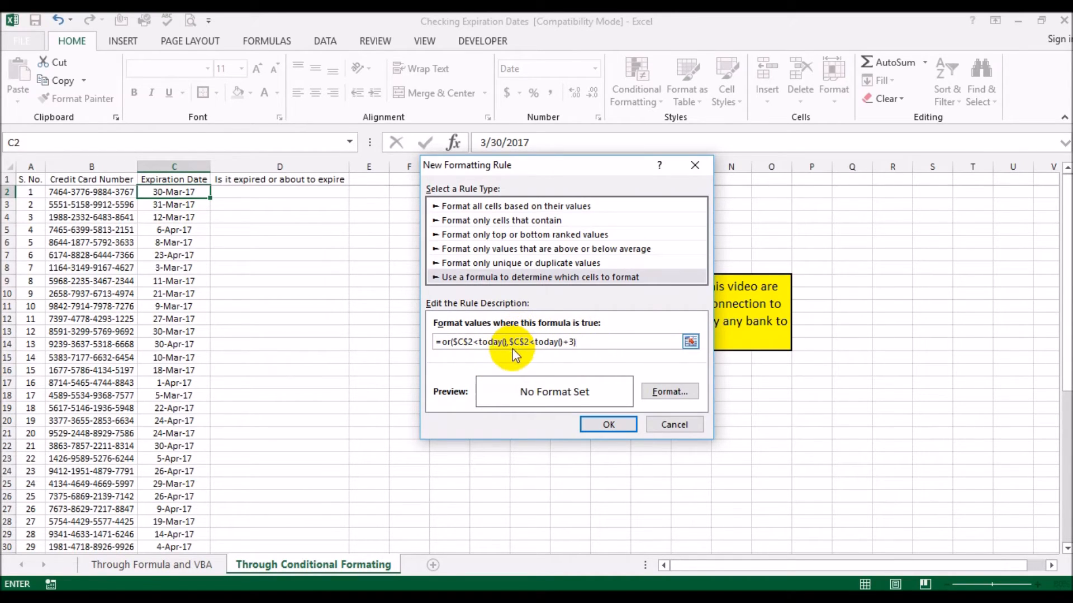
# Step: Make both C2 references in the rule formula relative, so that it reads =or(C2<today(),C2<today()+3)
pyautogui.click(457, 342)
pyautogui.press('BackSpace')
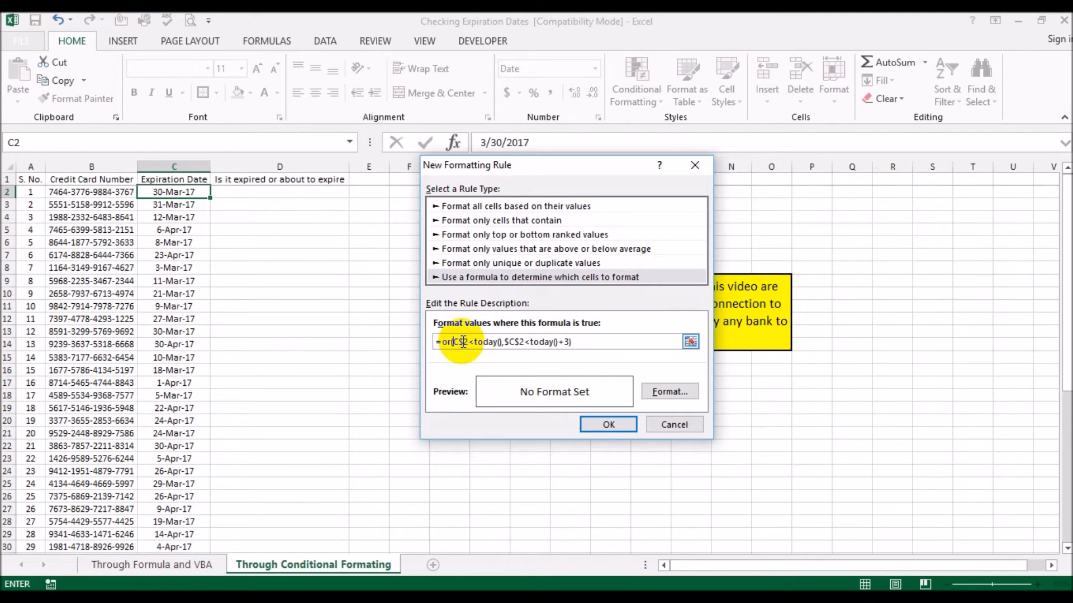
pyautogui.click(466, 342)
pyautogui.press('BackSpace')
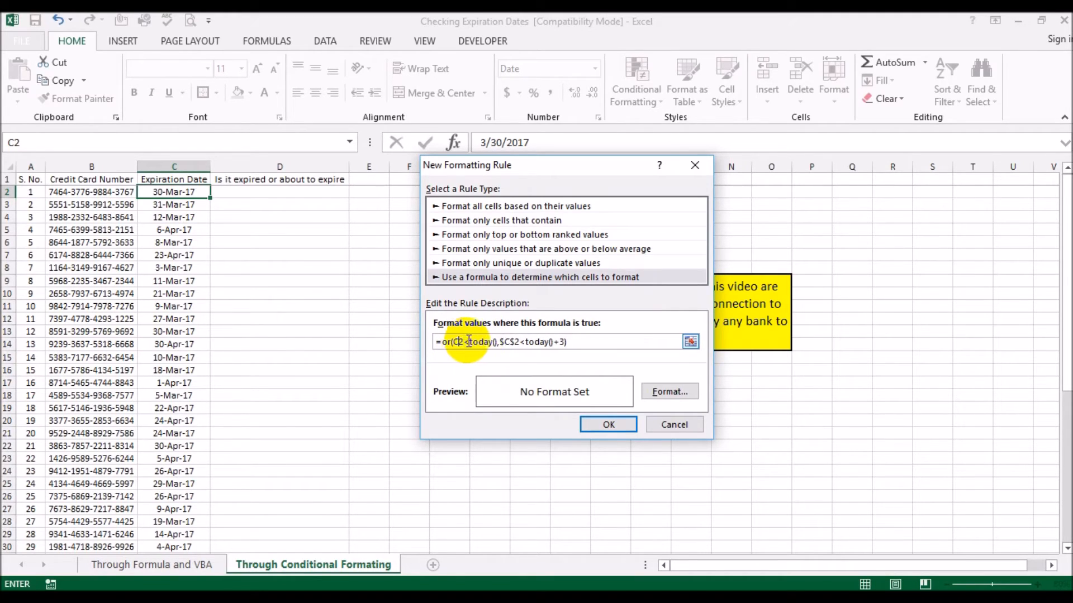
pyautogui.click(501, 342)
pyautogui.press('BackSpace')
pyautogui.click(511, 342)
pyautogui.press('BackSpace')
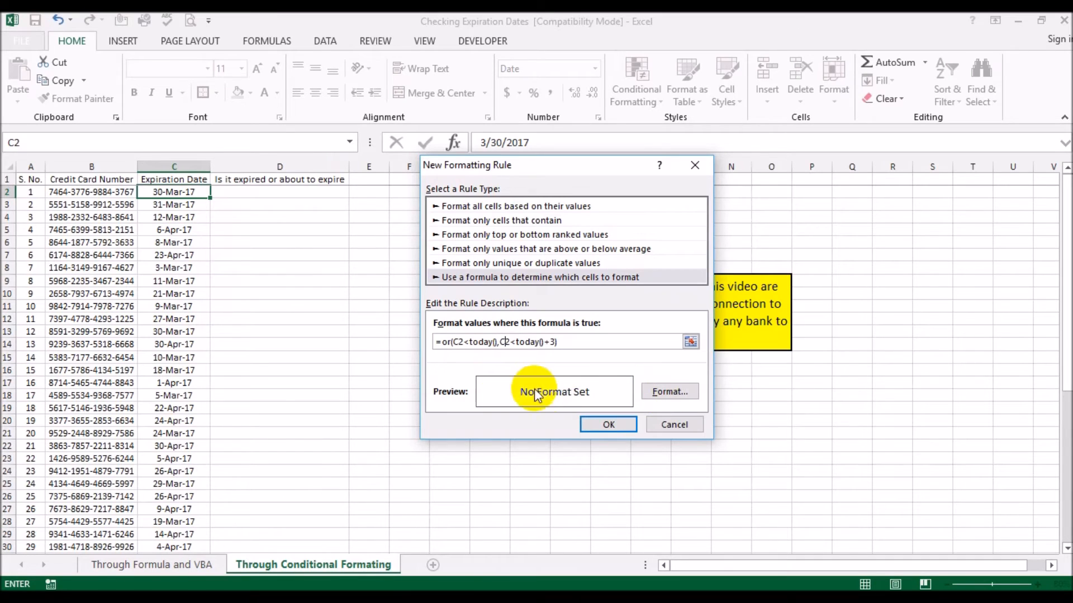
# Step: Give the rule a red fill with bold white text and apply it to C2
pyautogui.click(669, 392)
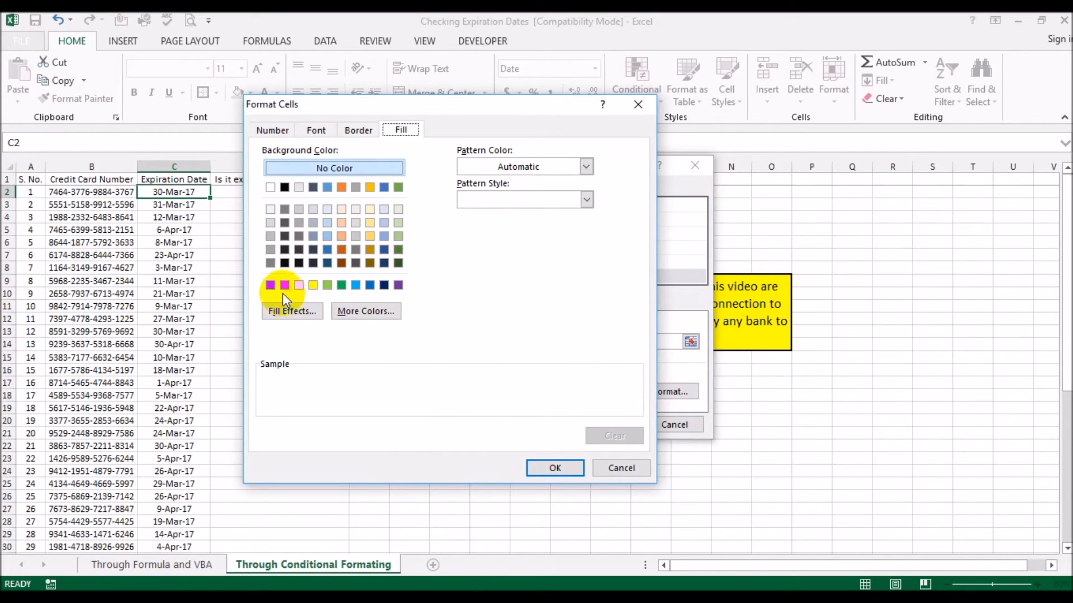
pyautogui.click(284, 286)
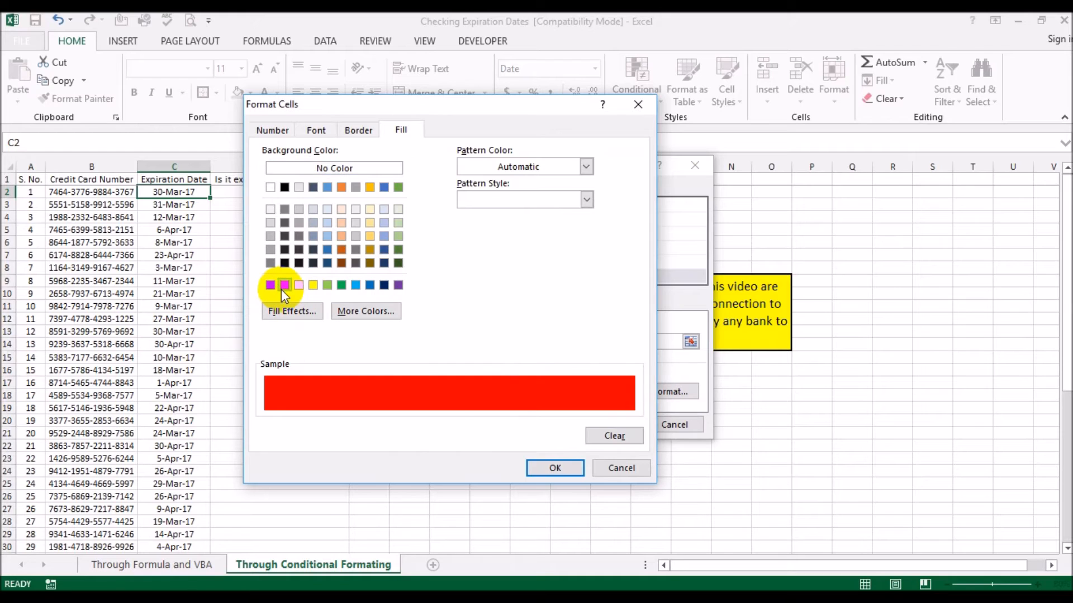
pyautogui.click(318, 132)
pyautogui.click(487, 200)
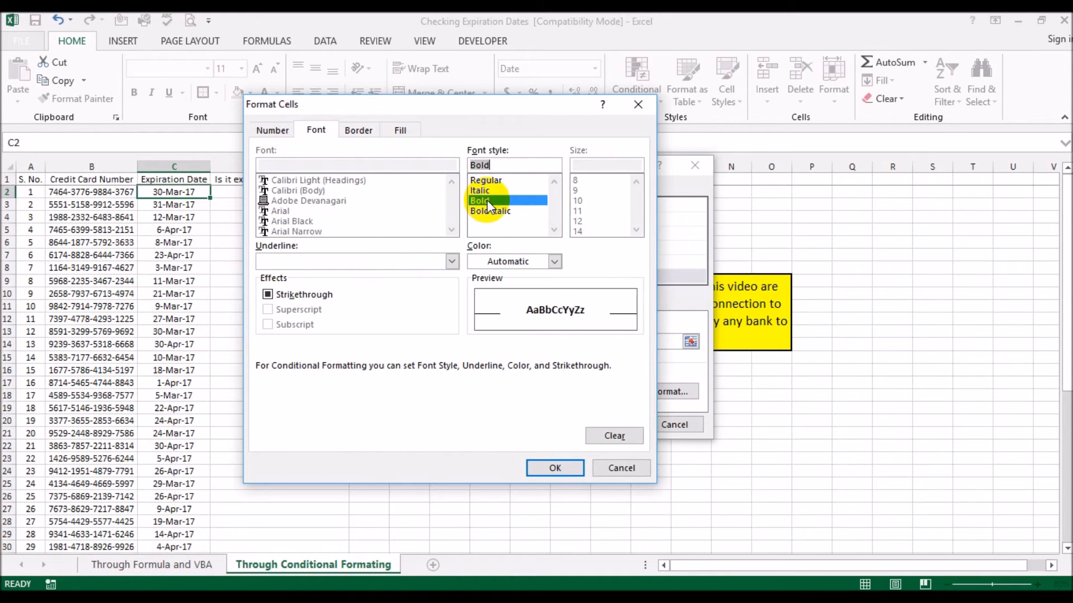
pyautogui.click(554, 262)
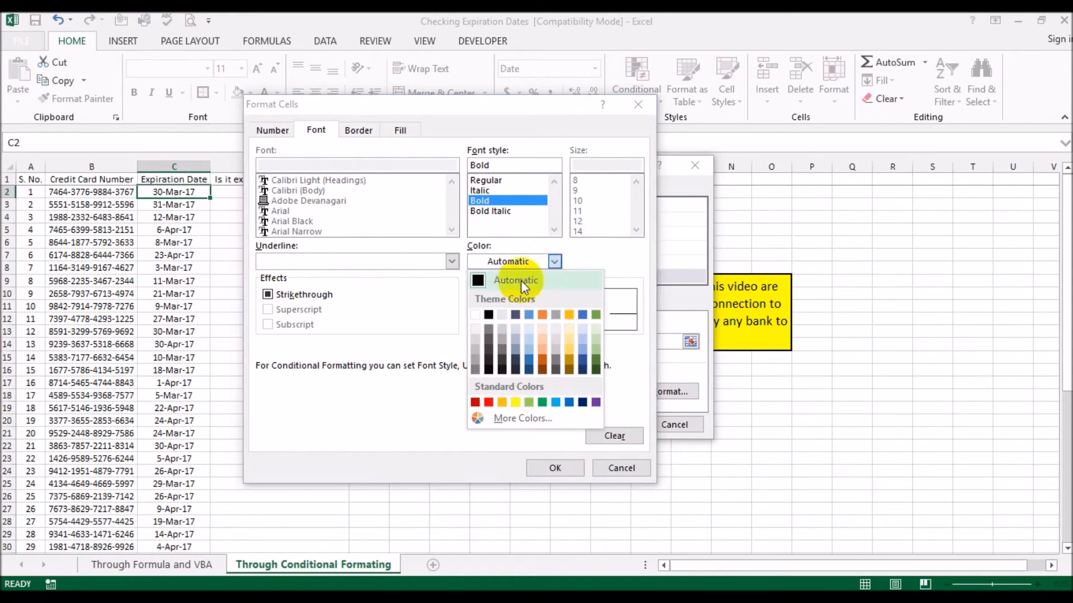
pyautogui.click(477, 315)
pyautogui.click(555, 468)
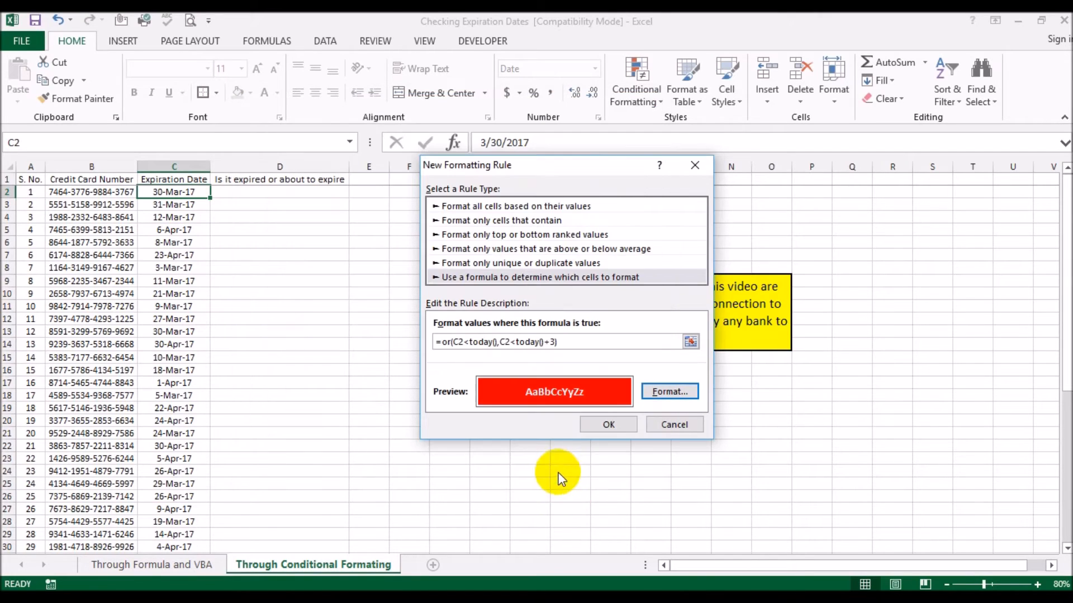
pyautogui.click(609, 425)
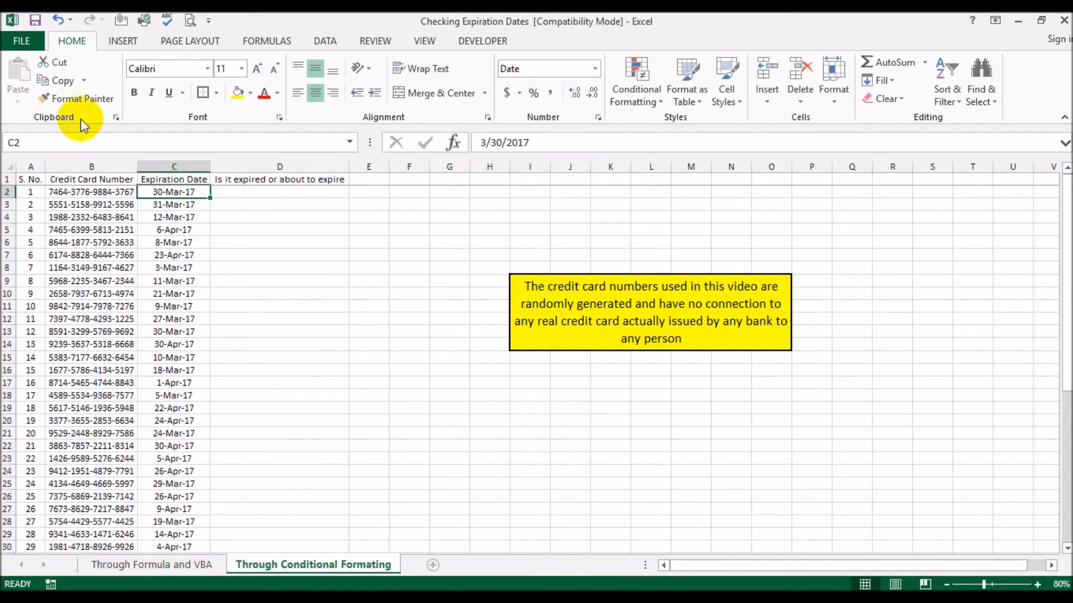
# Step: Copy the formatting of C2 to the expiration dates in C2:C50 with Format Painter
pyautogui.click(82, 101)
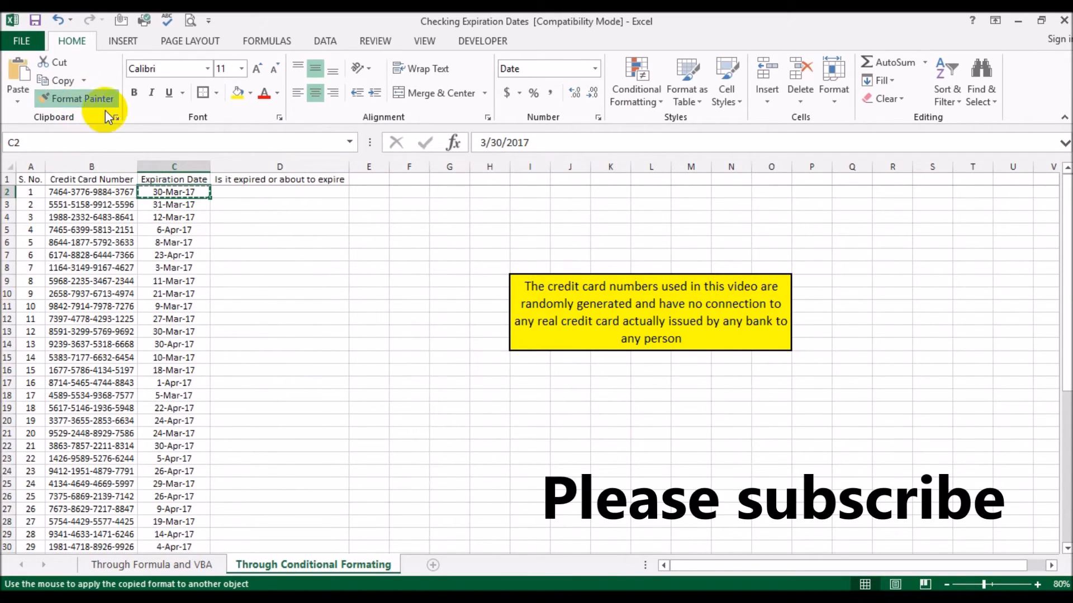
pyautogui.moveTo(201, 192)
pyautogui.mouseDown()
pyautogui.moveTo(199, 565)
pyautogui.moveTo(201, 513)
pyautogui.moveTo(200, 533)
pyautogui.mouseUp()
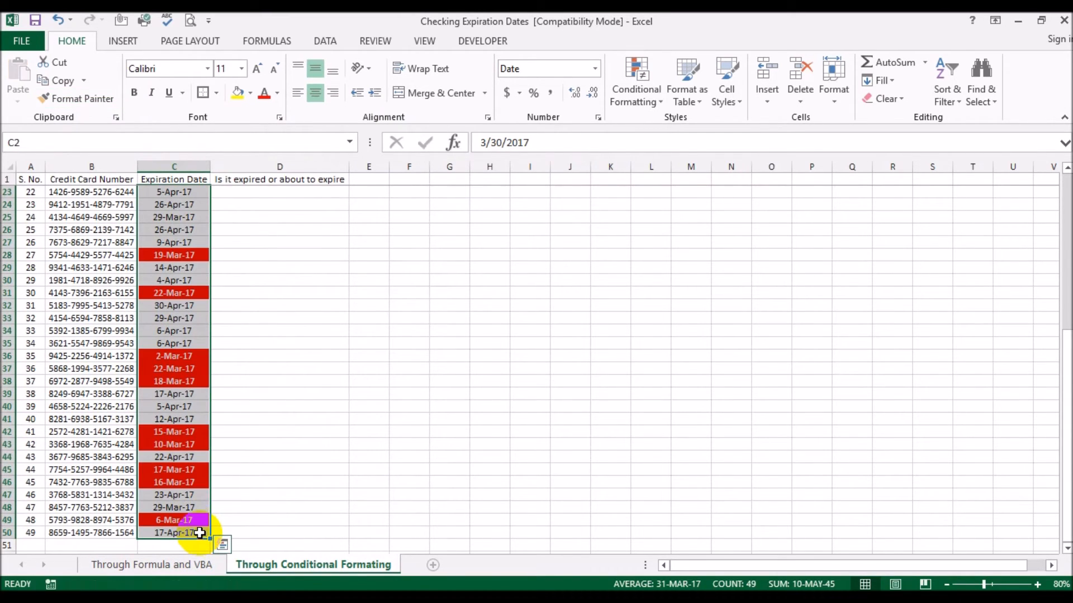
pyautogui.scroll(7, 241, 438)
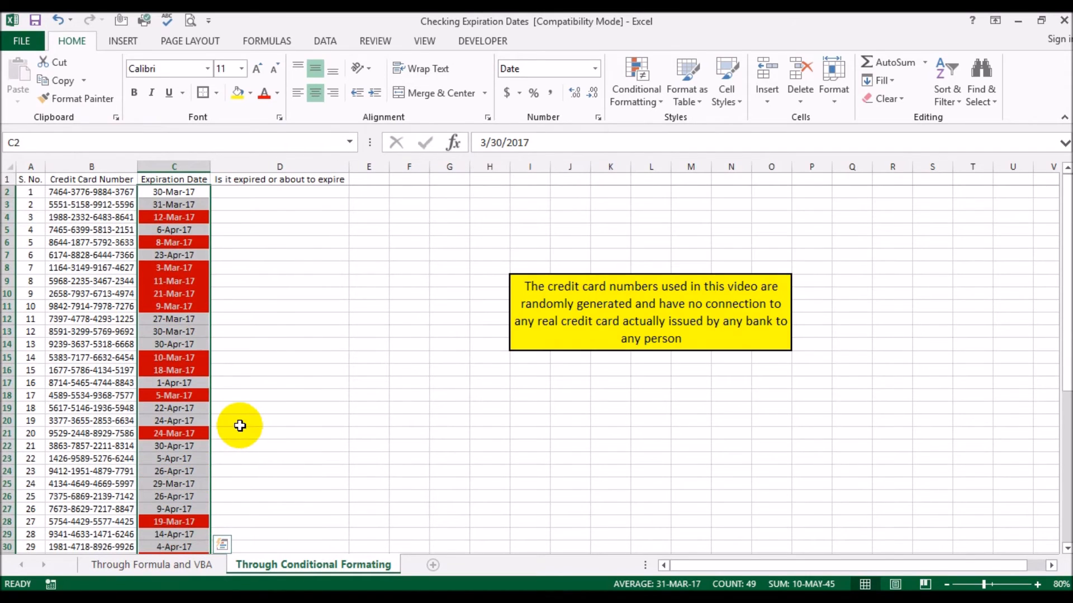
pyautogui.click(268, 328)
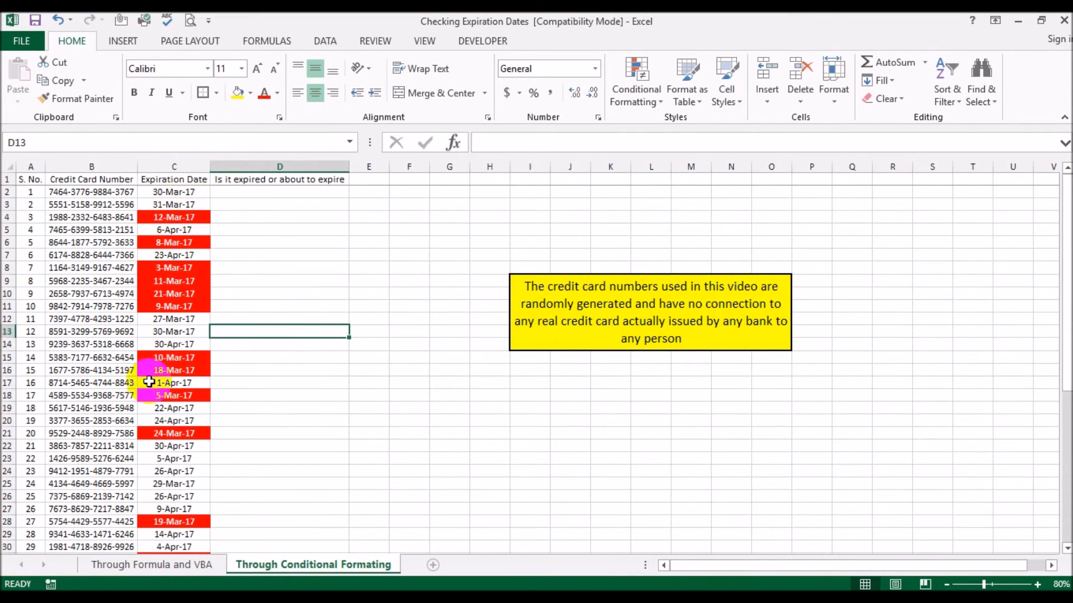
# Step: Filter the Expiration Date column by red cell color to review the flagged cards, and remove the filter
pyautogui.scroll(-5, 160, 420)
pyautogui.scroll(-3, 161, 420)
pyautogui.scroll(8, 160, 421)
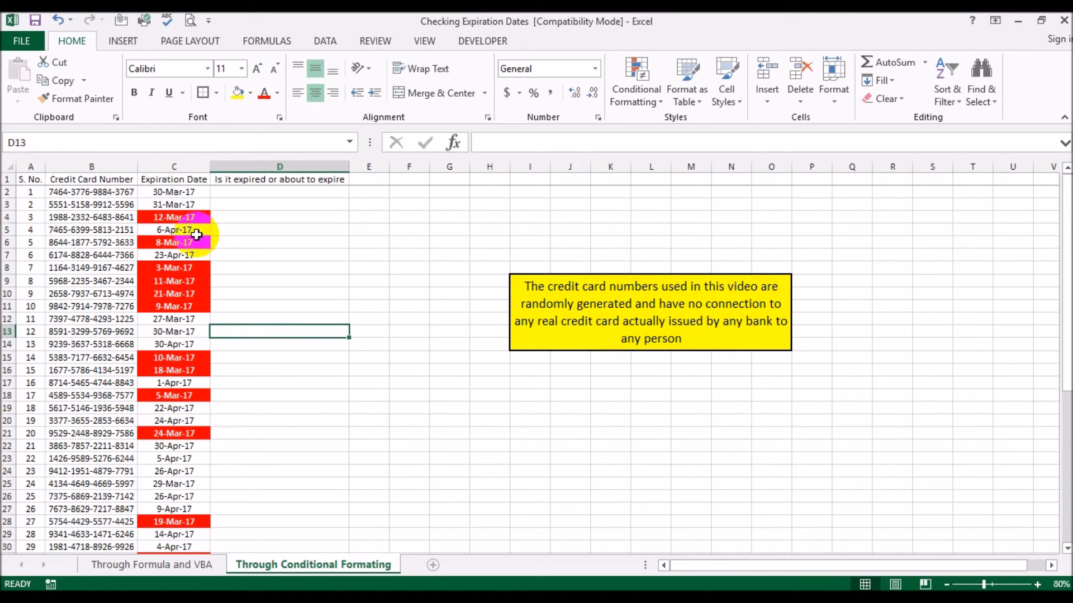
pyautogui.click(8, 178)
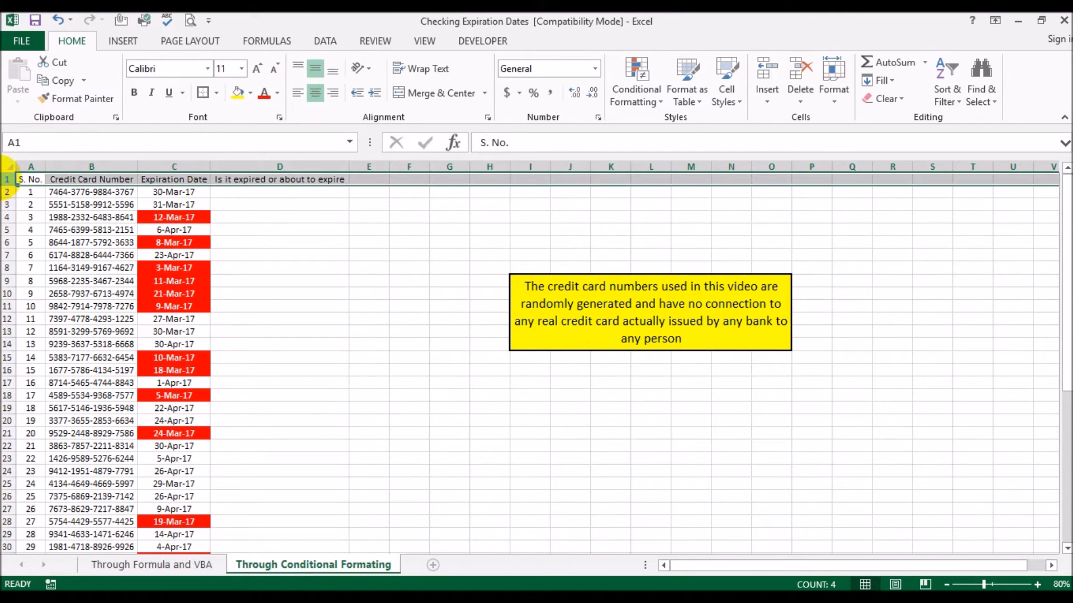
pyautogui.hotkey('ctrl', 'shift', 'l')
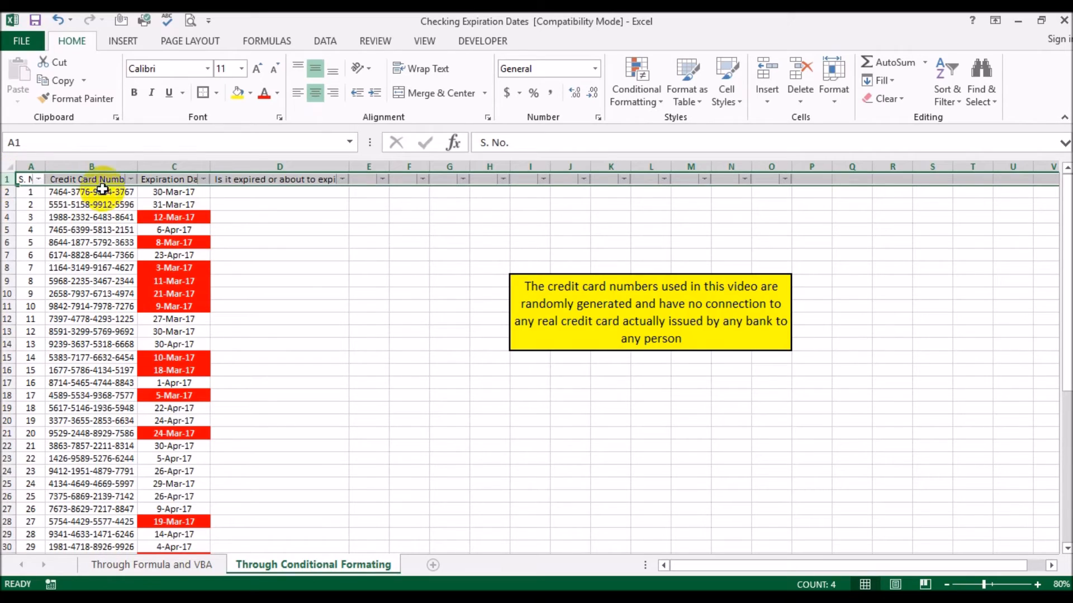
pyautogui.click(204, 179)
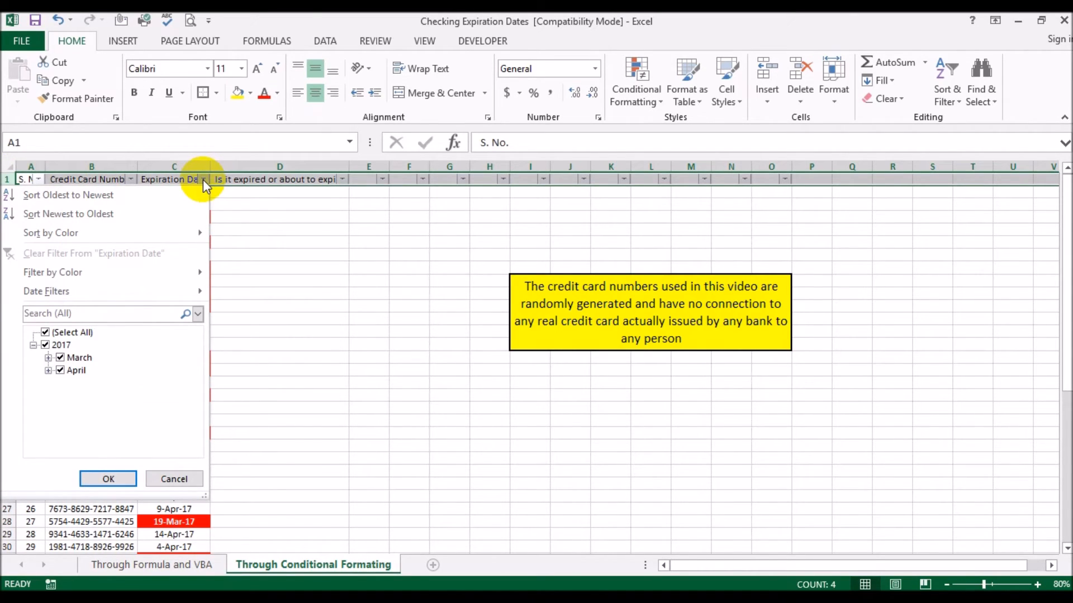
pyautogui.moveTo(178, 274)
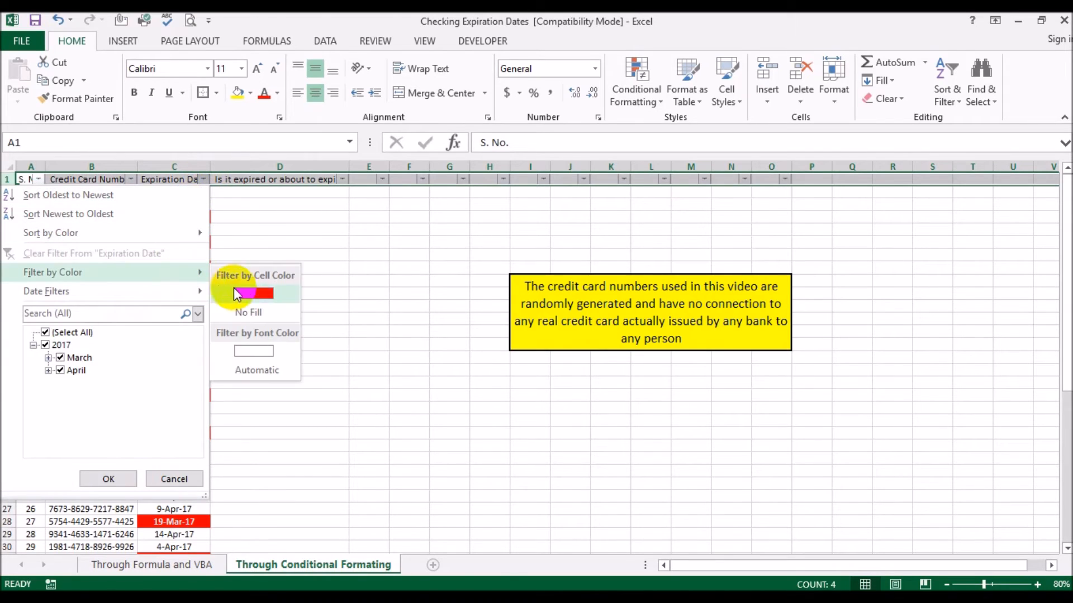
pyautogui.click(260, 295)
pyautogui.click(274, 283)
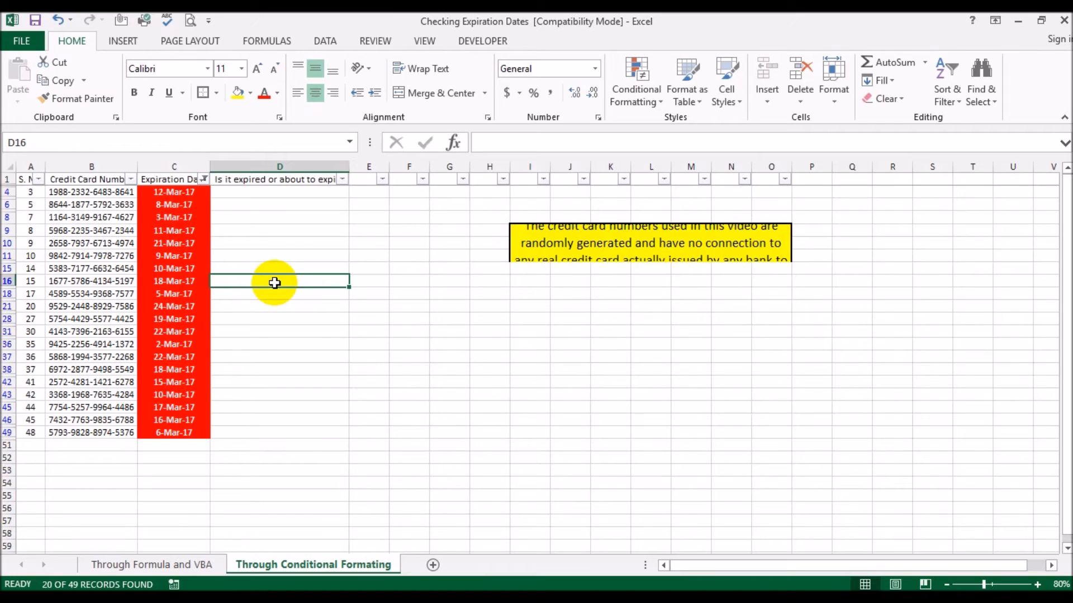
pyautogui.hotkey('ctrl', 'shift', 'l')
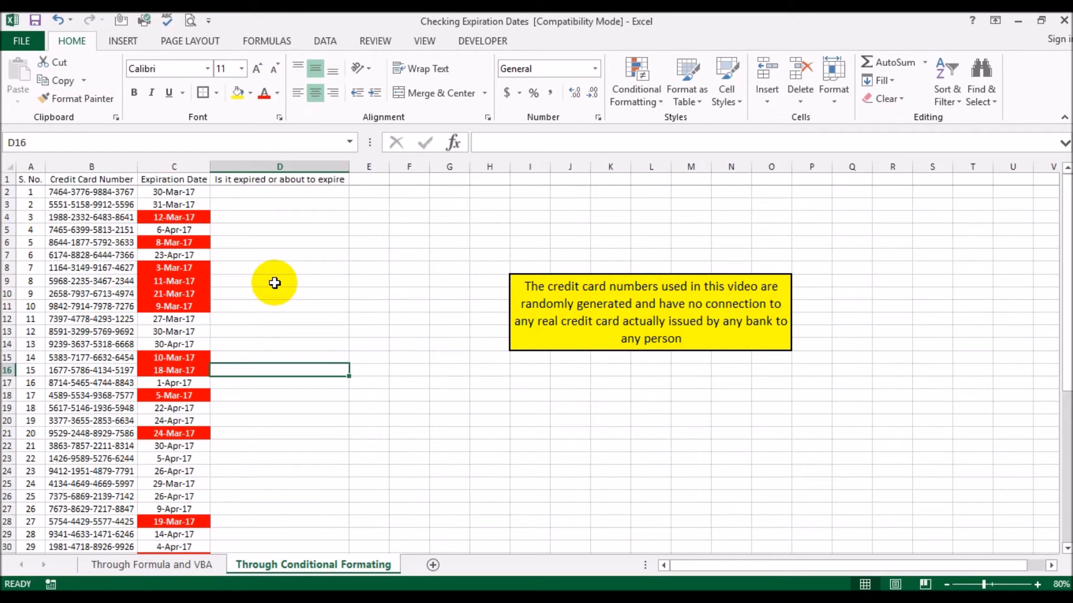
# Step: On the "Through Formula and VBA" sheet, clear the status formulas in D2:D50 and select C2
pyautogui.click(144, 565)
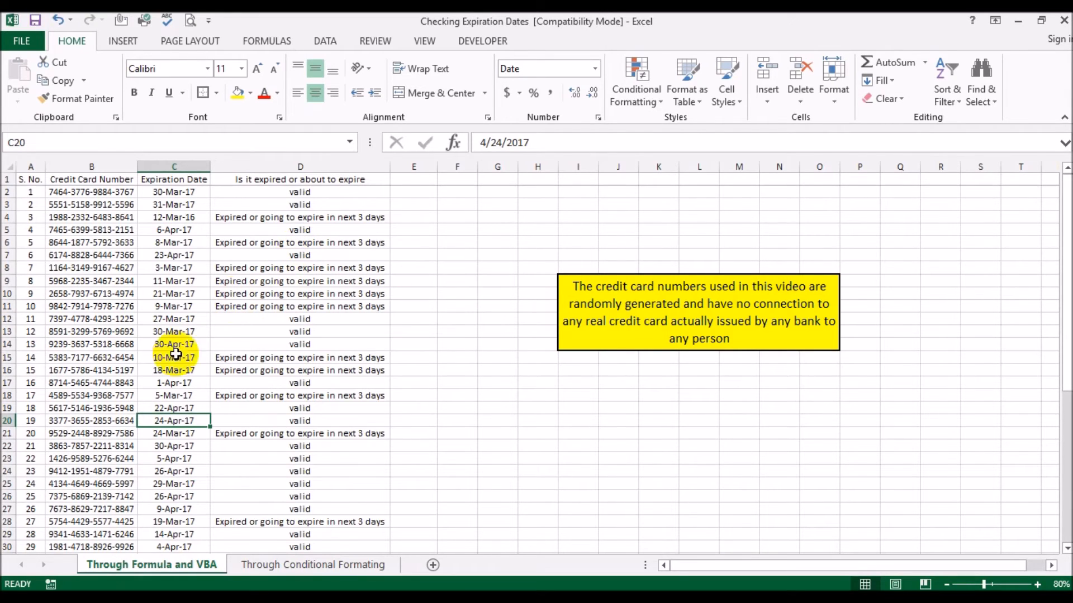
pyautogui.click(317, 191)
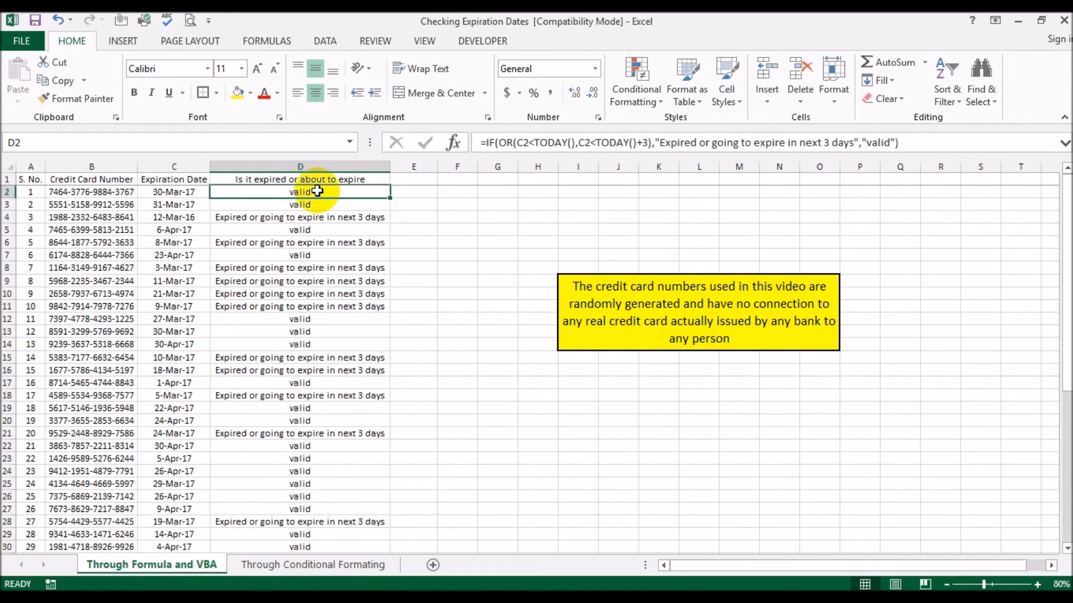
pyautogui.hotkey('ctrl', 'shift', 'Down')
pyautogui.press('Delete')
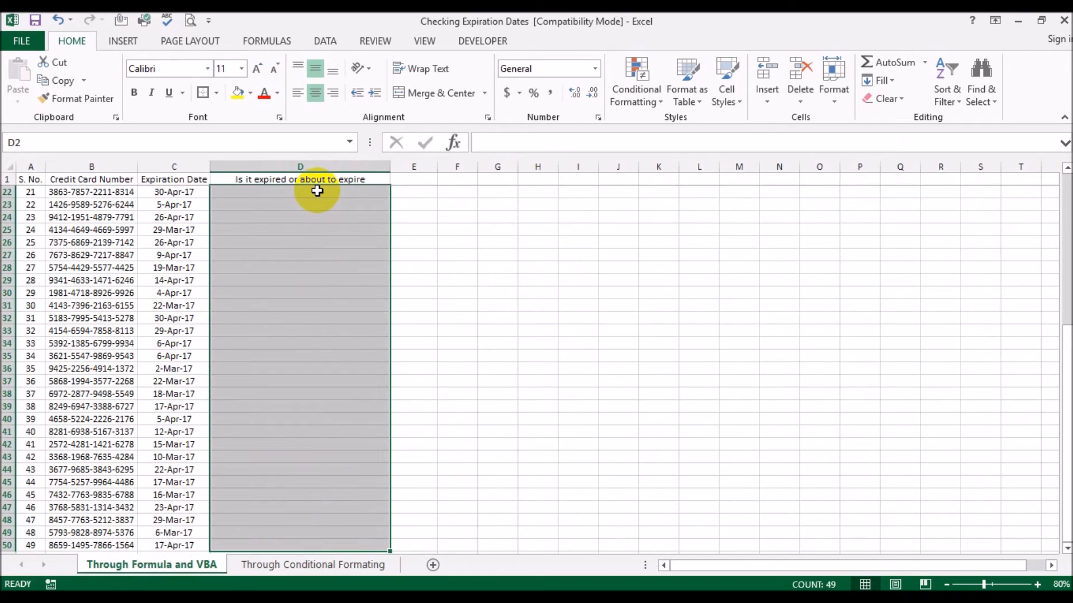
pyautogui.scroll(7, 328, 191)
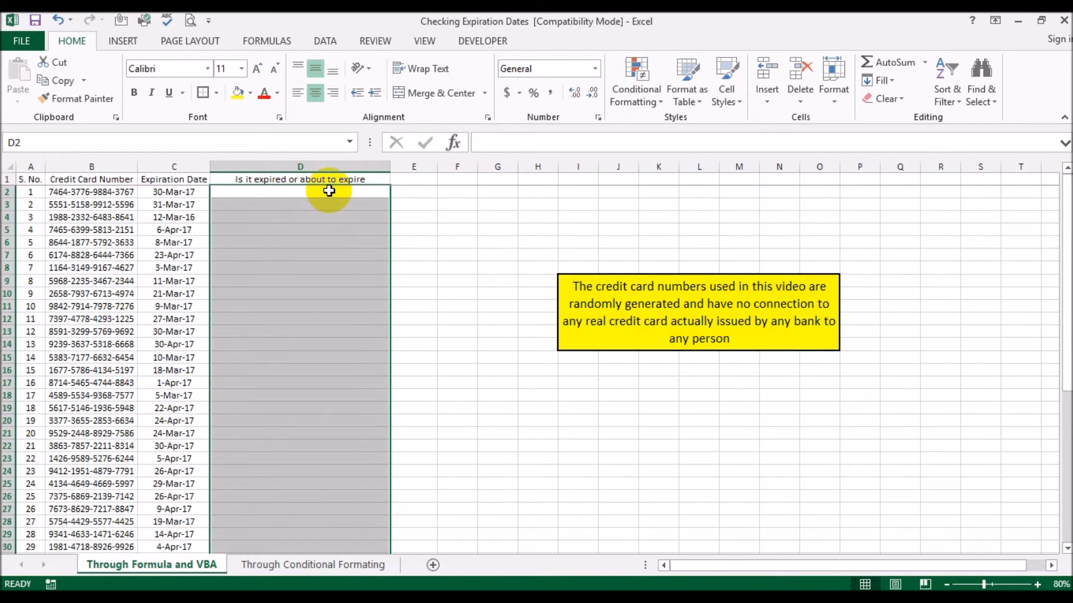
pyautogui.click(375, 241)
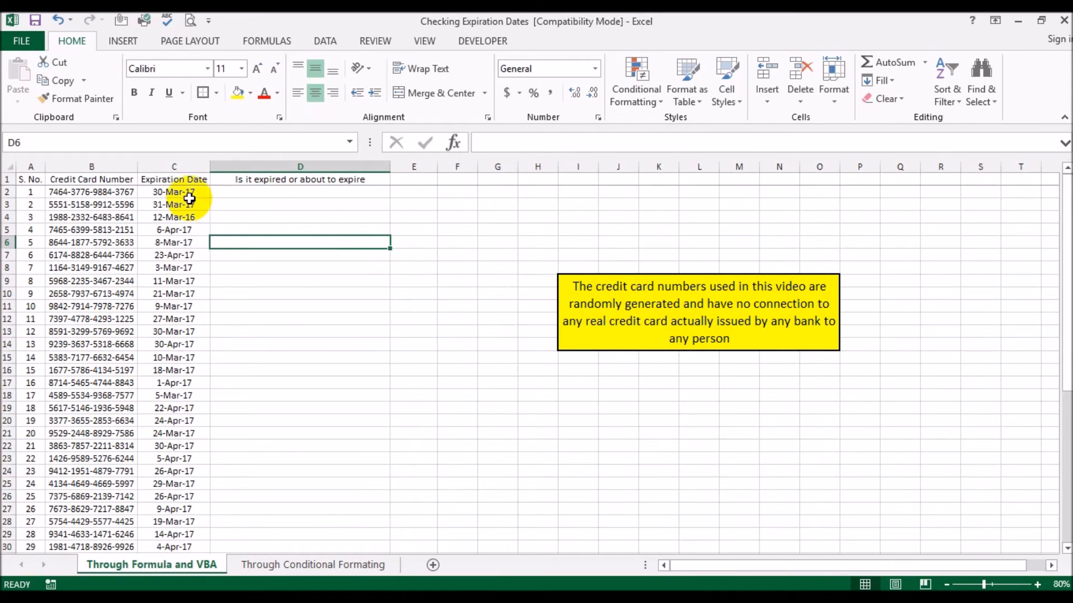
pyautogui.click(182, 193)
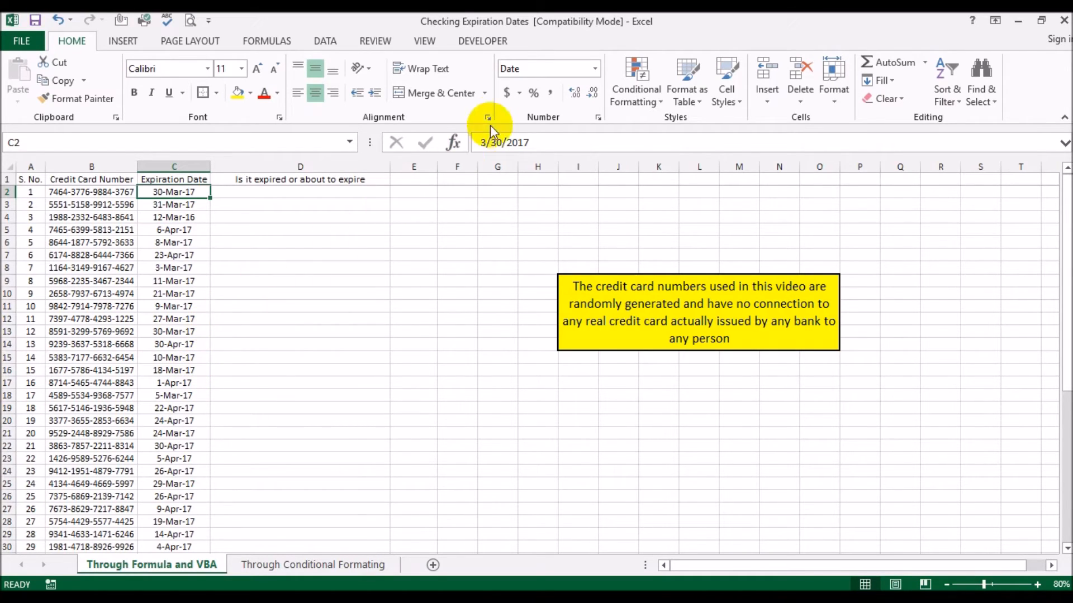
# Step: Open the Visual Basic editor and create a Workbook_Open event procedure in the ThisWorkbook module
pyautogui.click(496, 41)
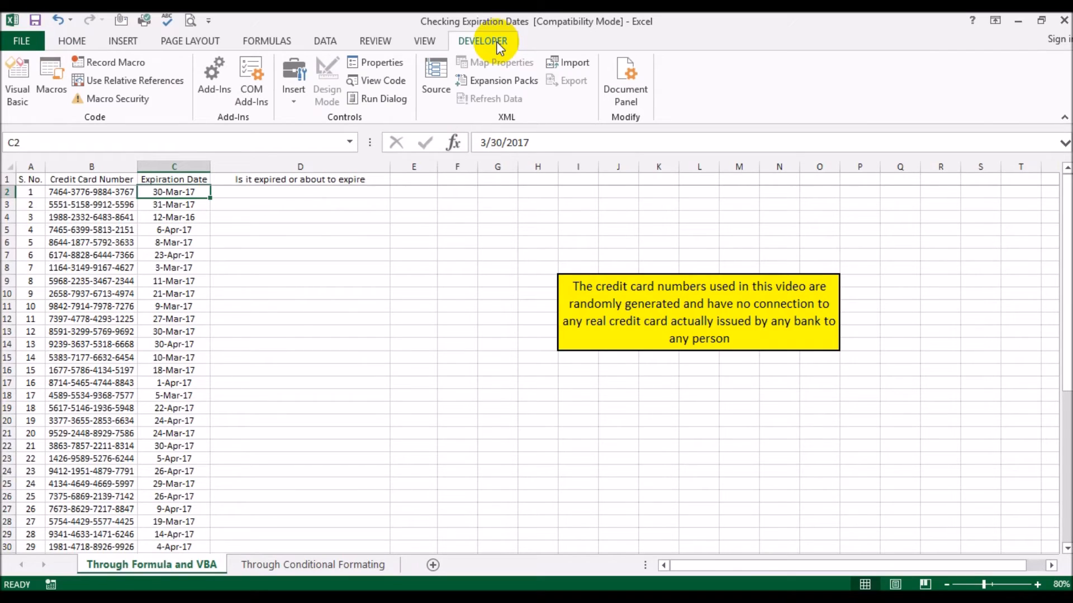
pyautogui.click(25, 78)
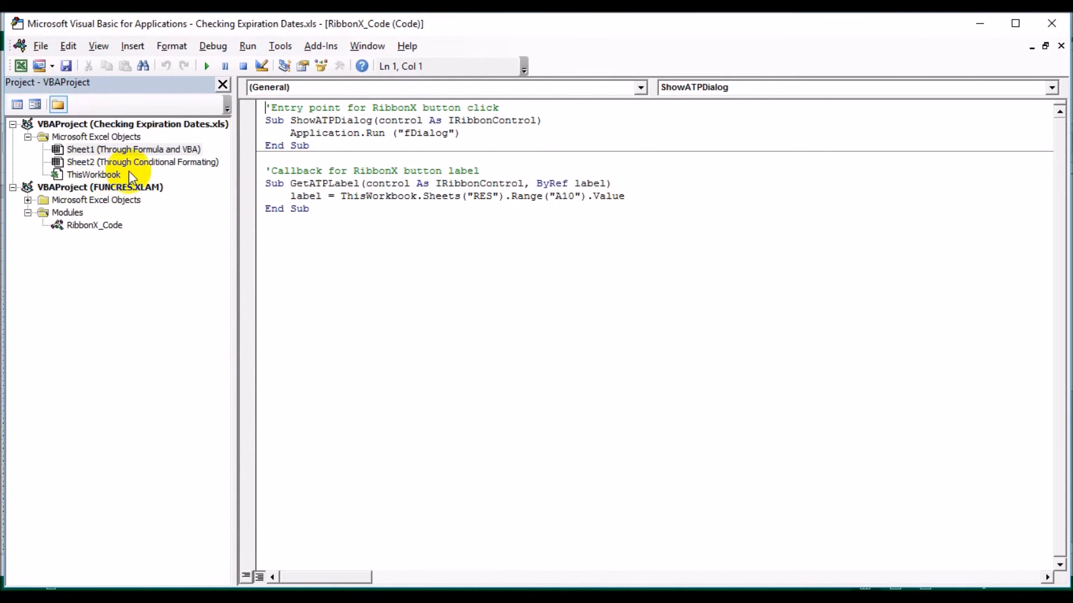
pyautogui.doubleClick(96, 175)
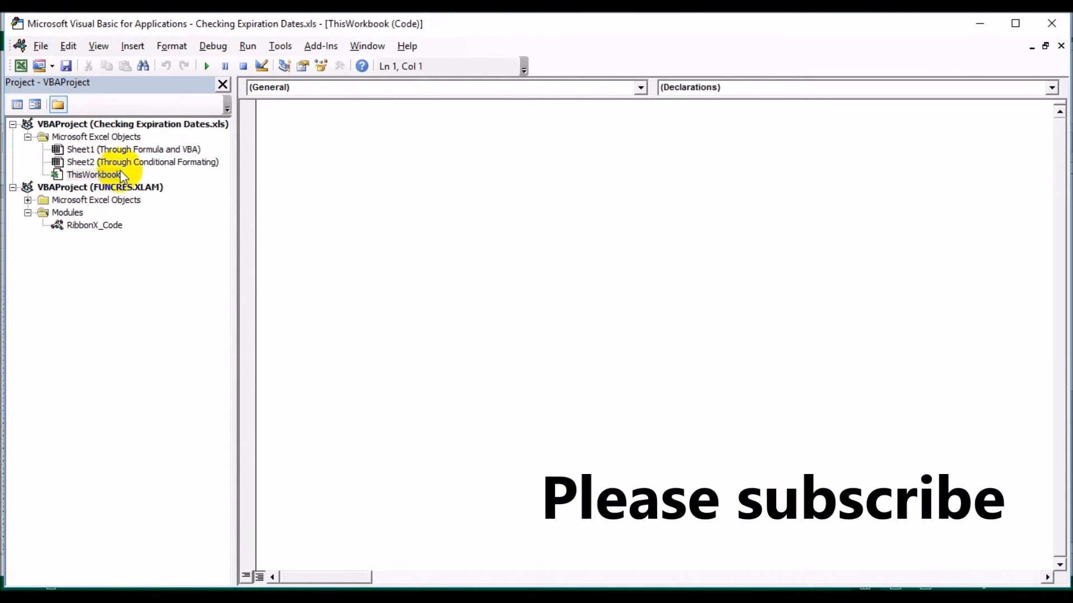
pyautogui.click(640, 87)
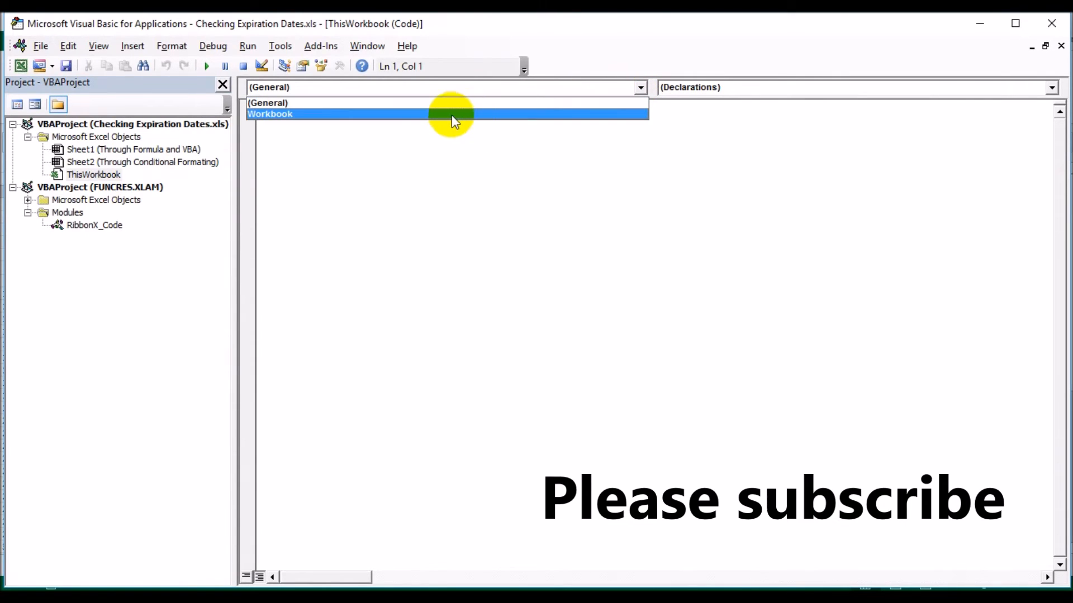
pyautogui.click(408, 114)
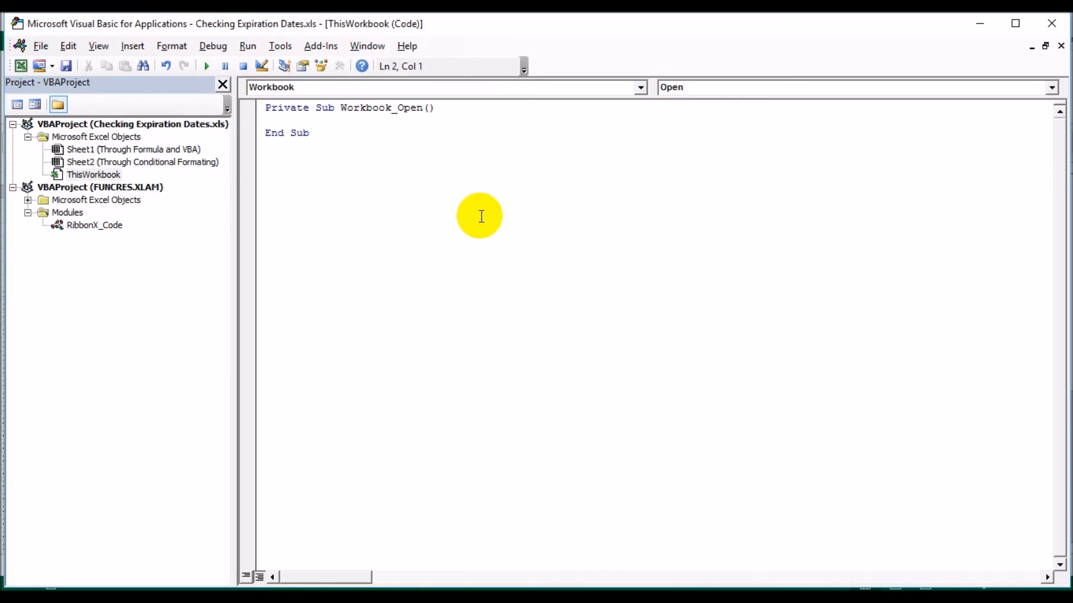
# Step: Start a loop in Workbook_Open with the line For Each cell In Range("c2:C100")
pyautogui.write('For')
pyautogui.write('ech')
pyautogui.press('BackSpace')
pyautogui.press('BackSpace')
pyautogui.write('ach cell in range (')
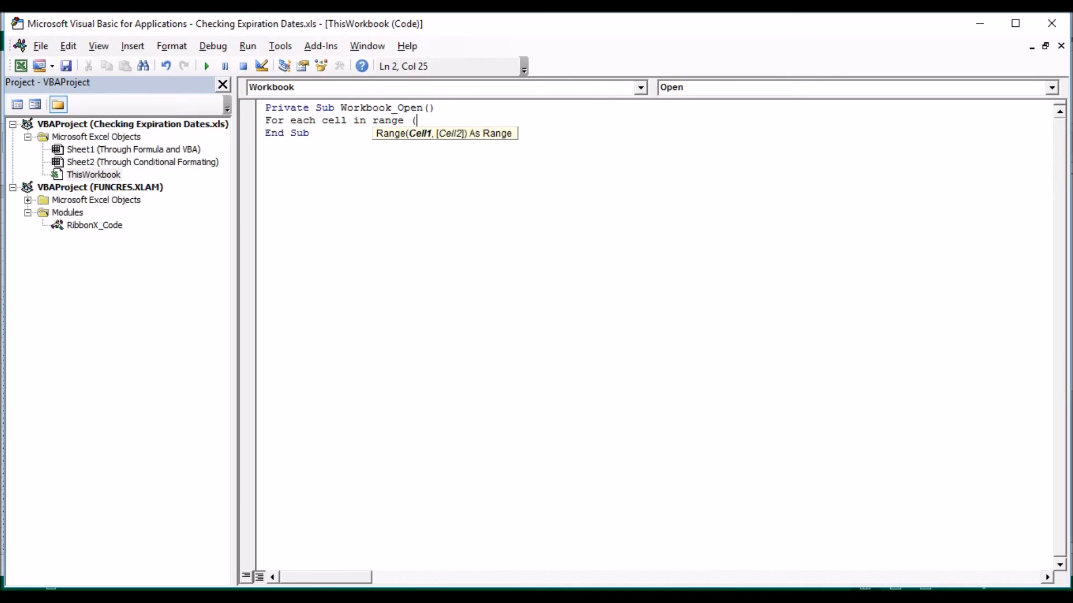
pyautogui.click(357, 598)
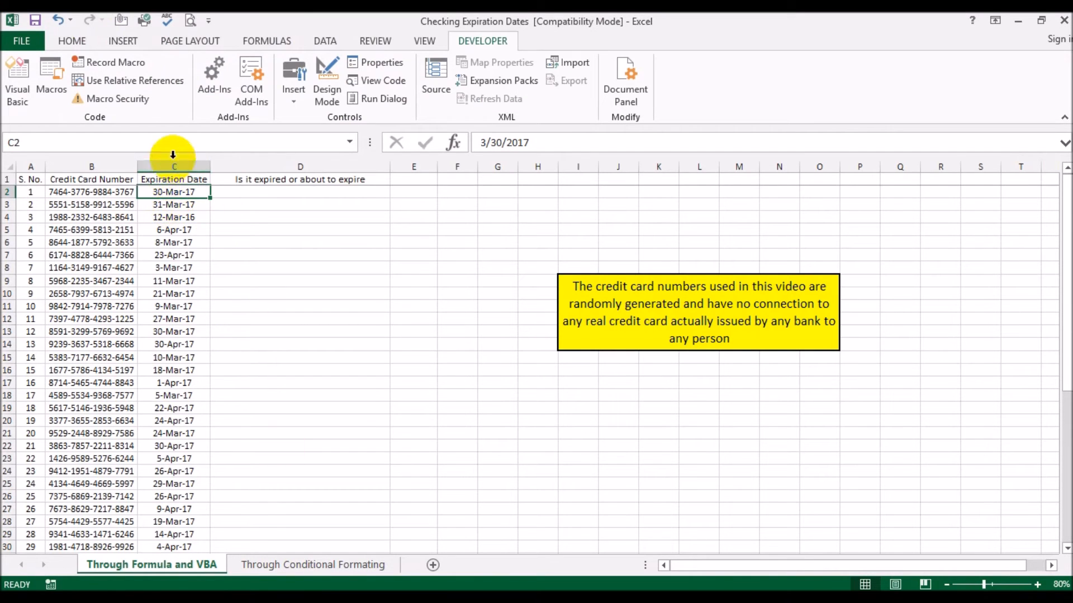
pyautogui.click(405, 597)
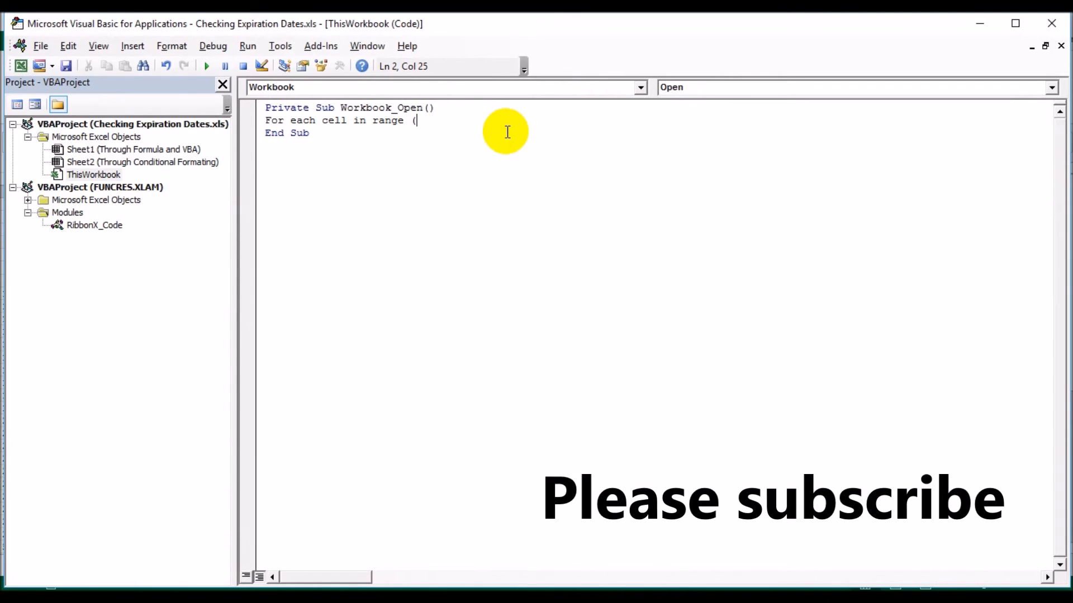
pyautogui.write('"c2:')
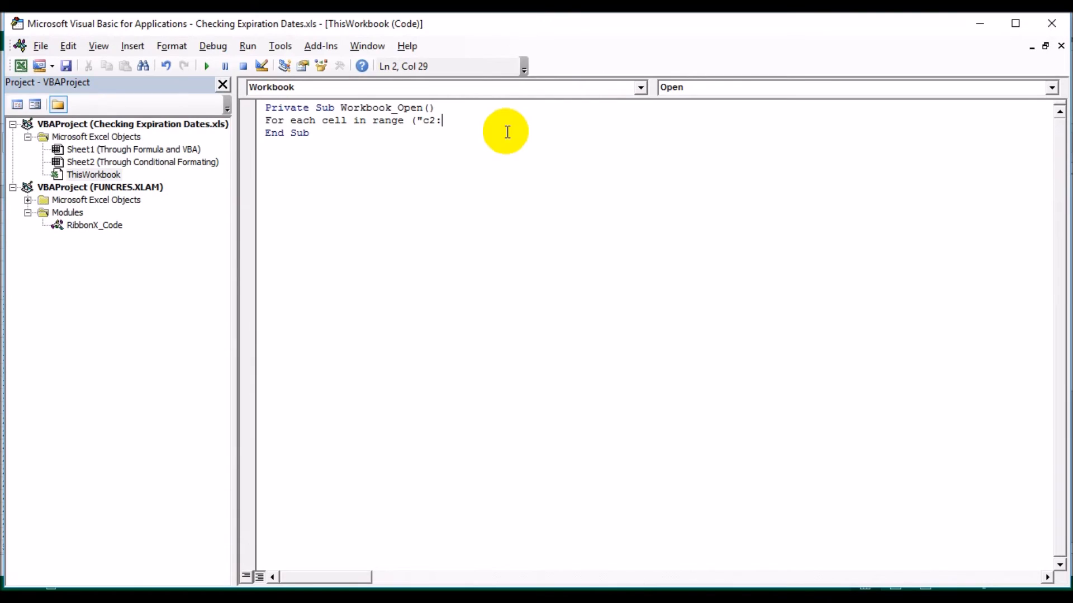
pyautogui.write('C100')
pyautogui.press('BackSpace')
pyautogui.write('")')
pyautogui.press('Return')
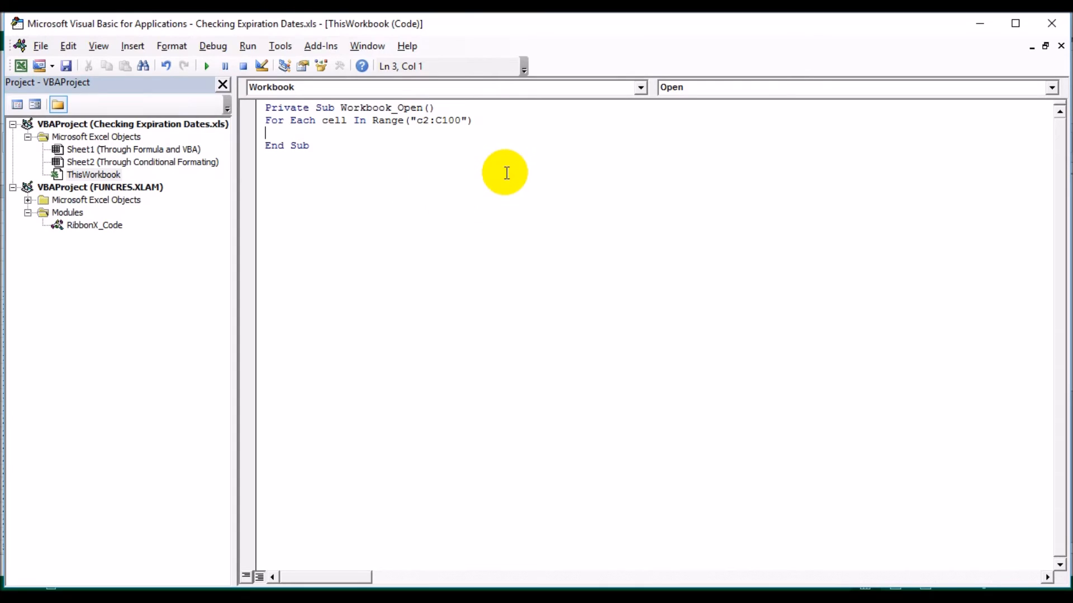
# Step: Inside the loop, add the condition If cell.Value < Date + 3 And cell.Value <> "" Then
pyautogui.write('if')
pyautogui.press('BackSpace')
pyautogui.write('cell.value <date')
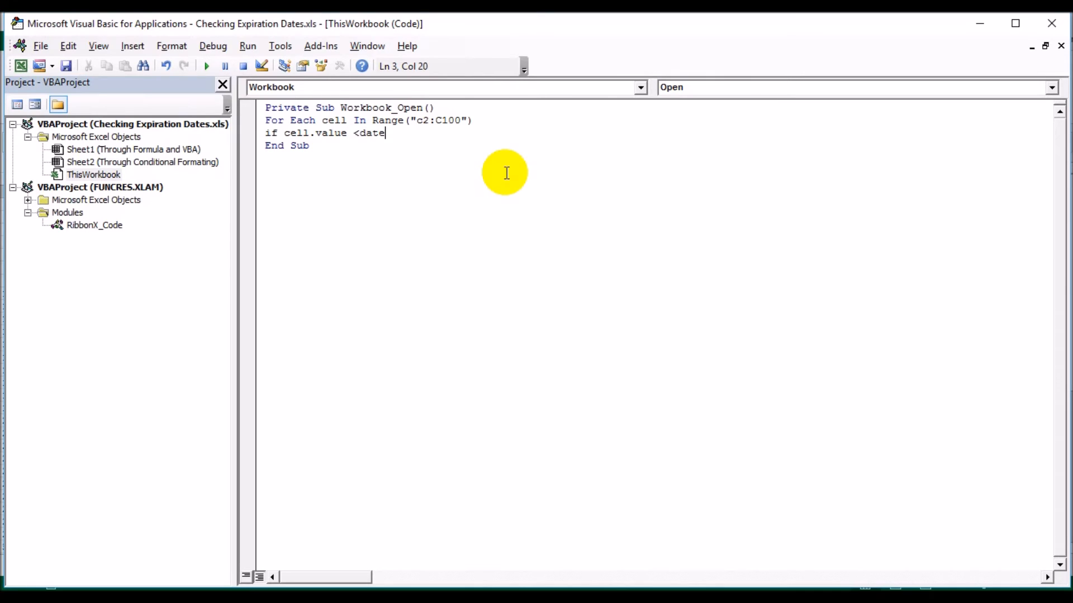
pyautogui.write(' + 3')
pyautogui.press('BackSpace')
pyautogui.press('Return')
pyautogui.press('Return')
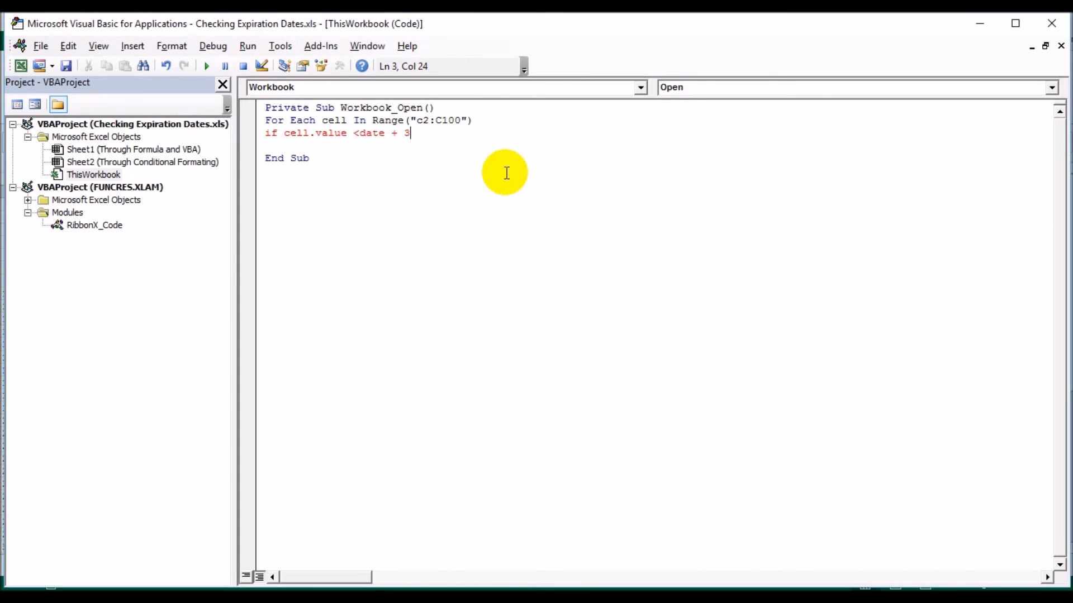
pyautogui.write('and cell.value')
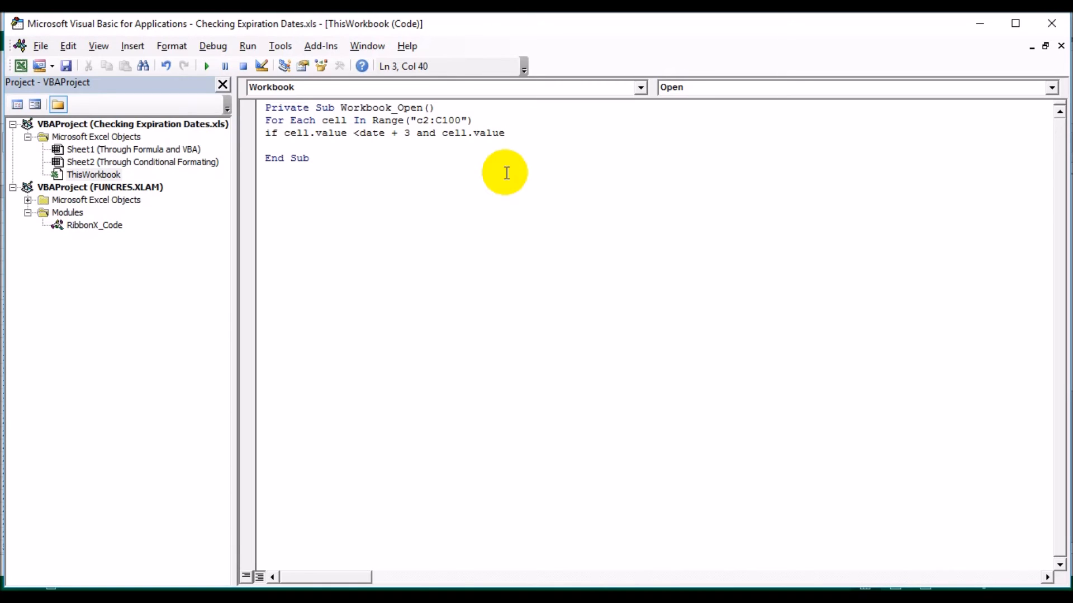
pyautogui.write('<>"" then')
pyautogui.press('Return')
pyautogui.press('Tab')
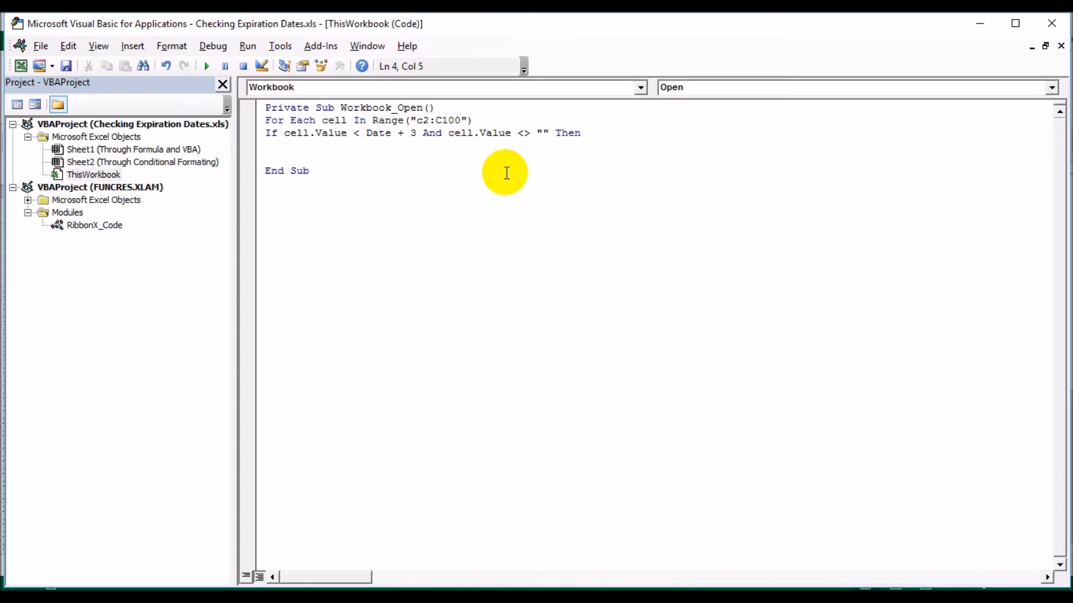
# Step: Under the condition, set cell.Interior.ColorIndex = 3 and cell.Font.ColorIndex = 2 on indented lines
pyautogui.write('cell.interior.colorindex')
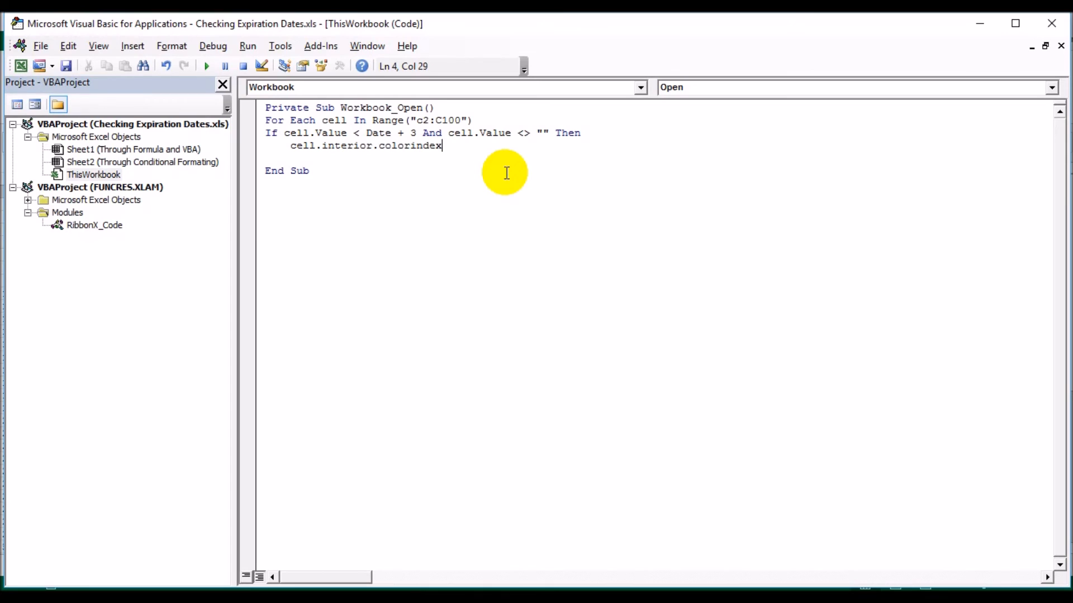
pyautogui.write('=3')
pyautogui.press('Return')
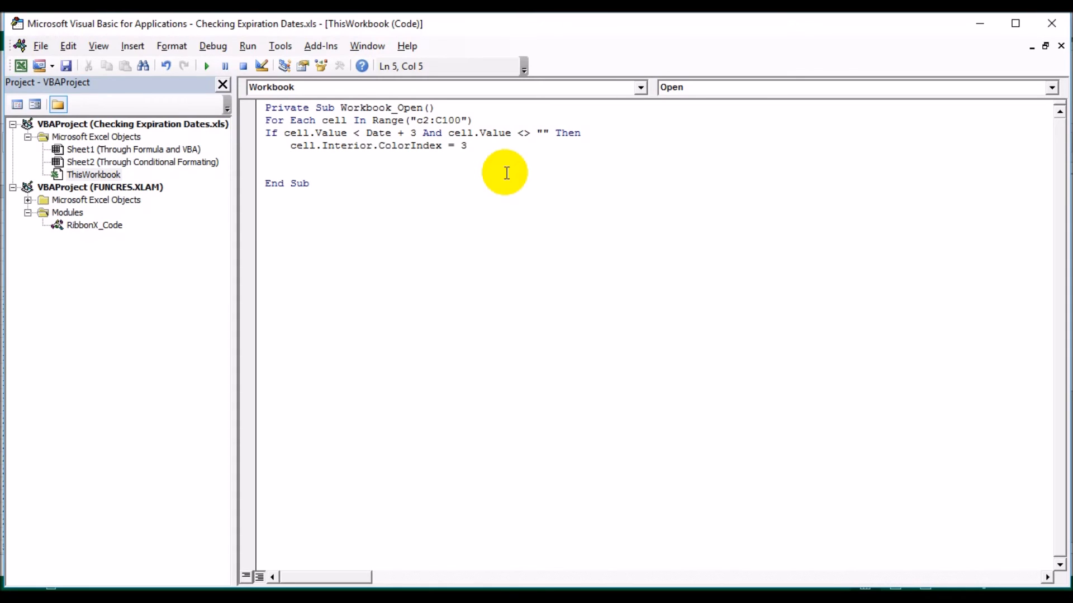
pyautogui.write('cell.font ')
pyautogui.write('c')
pyautogui.press('BackSpace')
pyautogui.press('BackSpace')
pyautogui.write('.colorinf')
pyautogui.press('BackSpace')
pyautogui.write('dex')
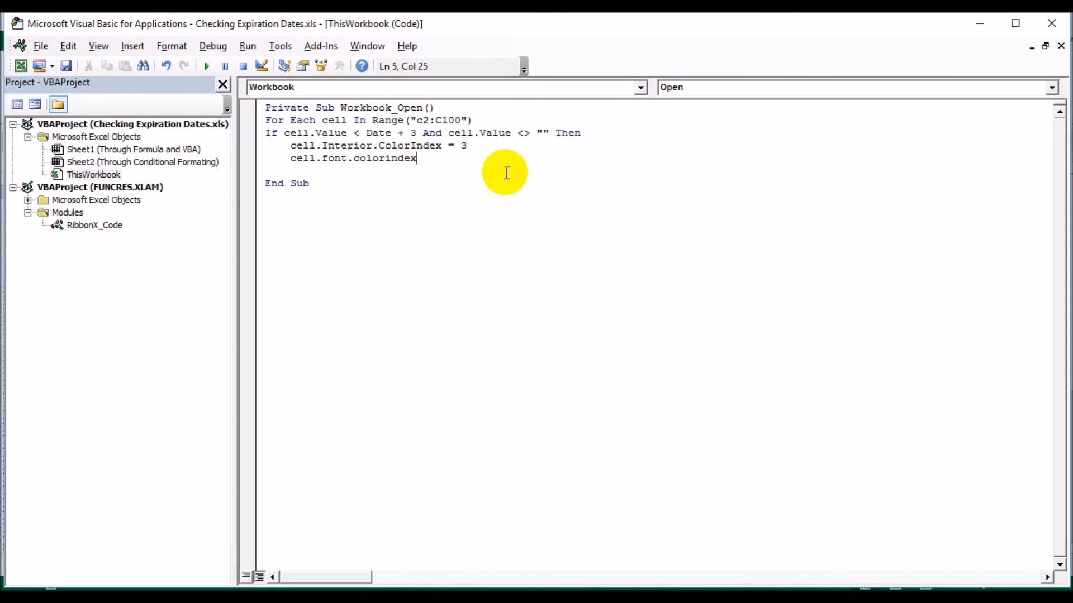
pyautogui.write(' = 2')
pyautogui.press('Return')
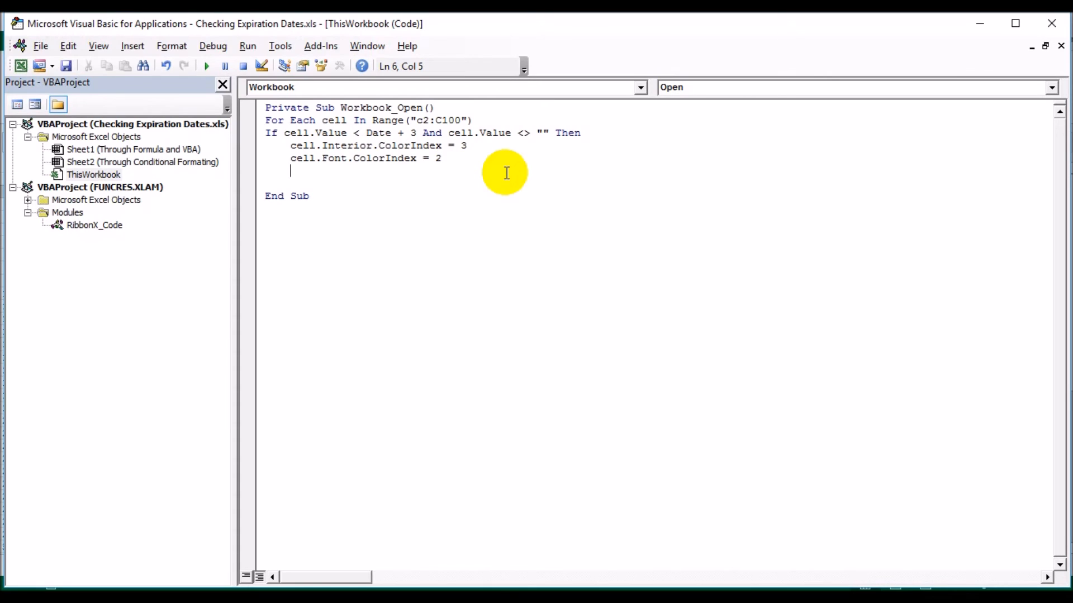
# Step: Add the line cell.Font.Bold = True and close the condition block with End If
pyautogui.write('cell.font.bold-true')
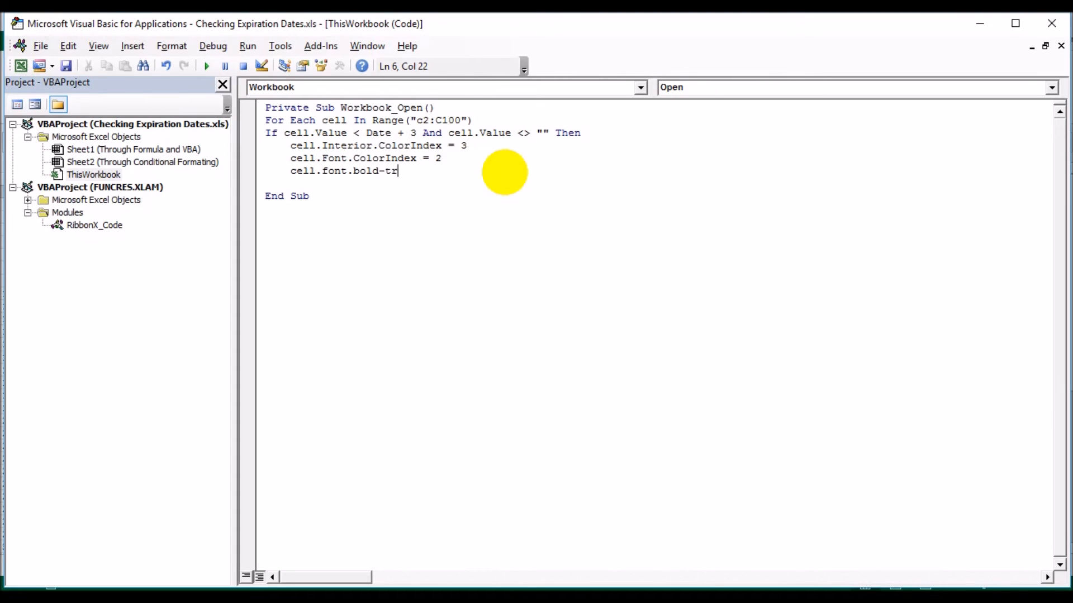
pyautogui.press('BackSpace')
pyautogui.press('BackSpace')
pyautogui.write('ue')
pyautogui.press('Left')
pyautogui.press('Left')
pyautogui.press('Left')
pyautogui.press('Left')
pyautogui.press('BackSpace')
pyautogui.write('=')
pyautogui.press('End')
pyautogui.press('Return')
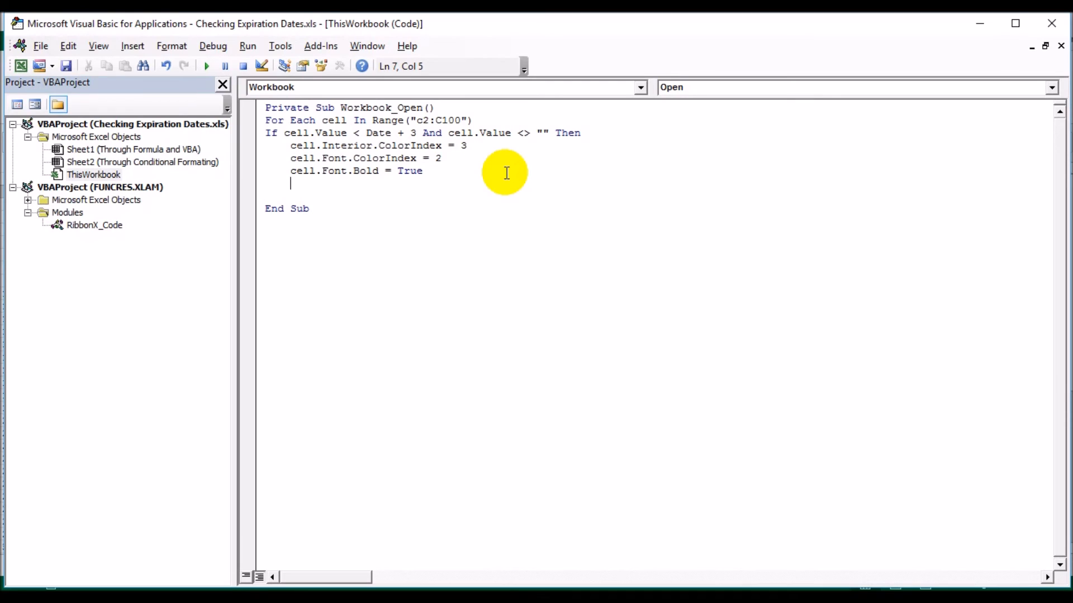
pyautogui.press('BackSpace')
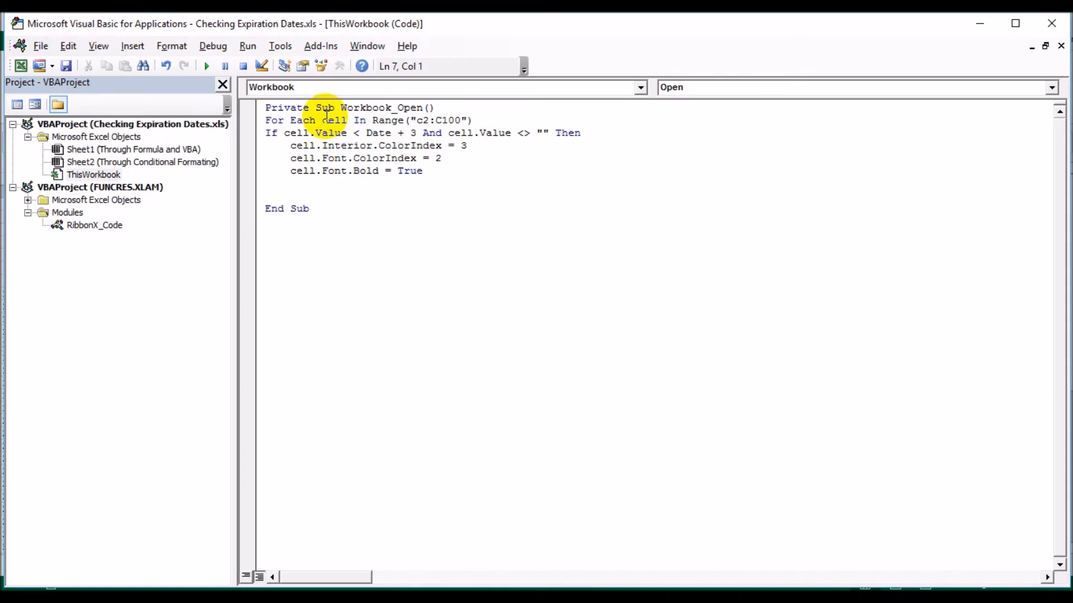
pyautogui.write('end if')
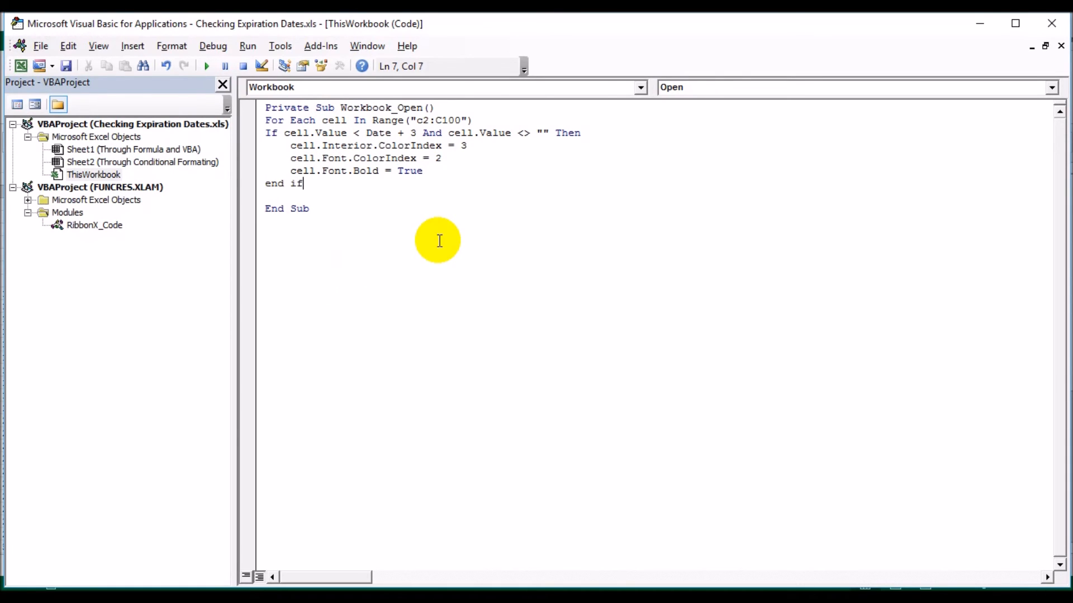
pyautogui.press('Return')
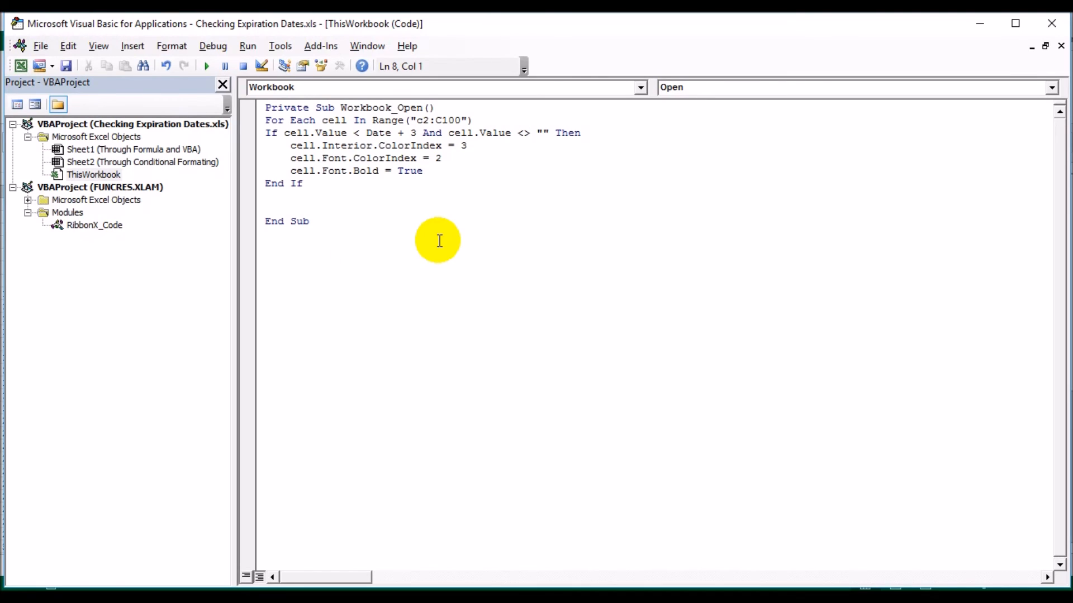
# Step: Duplicate the whole If block below itself and change the copy's condition to cell.Value < Date And cell.Value <> ""
pyautogui.moveTo(267, 133); pyautogui.dragTo(434, 180)
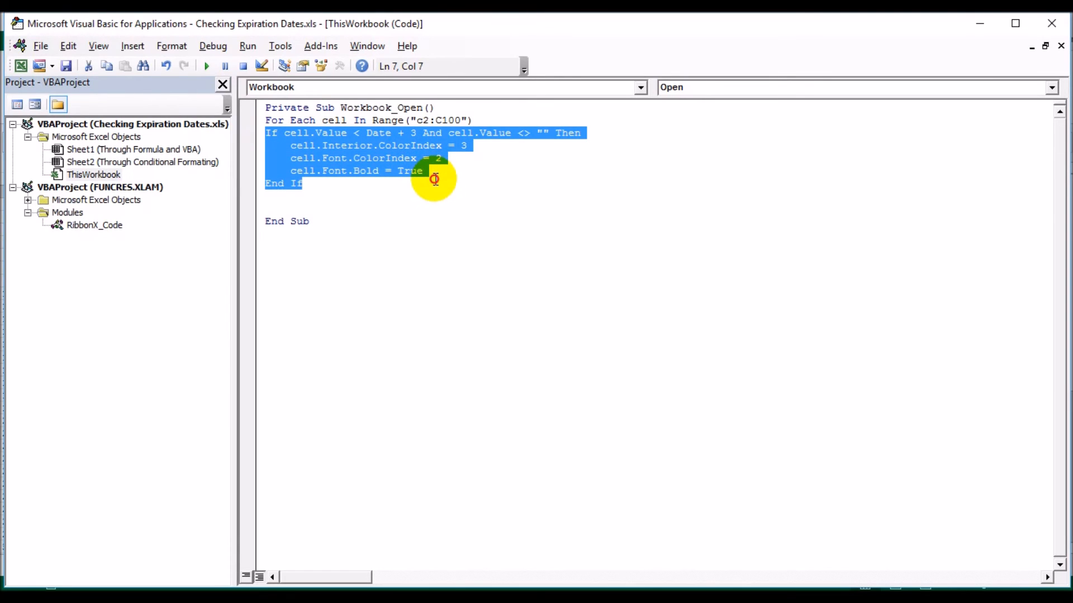
pyautogui.click(288, 197)
pyautogui.press('Return')
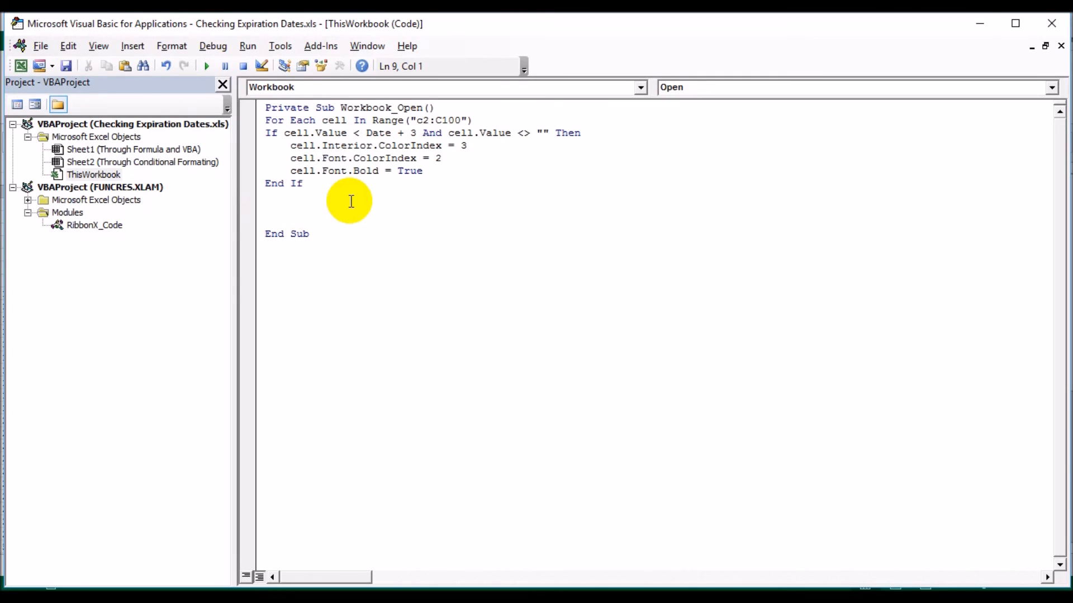
pyautogui.write('If cell.Value < Date + 3 And cell.Value <> "" Then     cell.Interior.ColorIndex = 3     cell.Font.ColorIndex = 2     cell.Font.Bold = True End If')
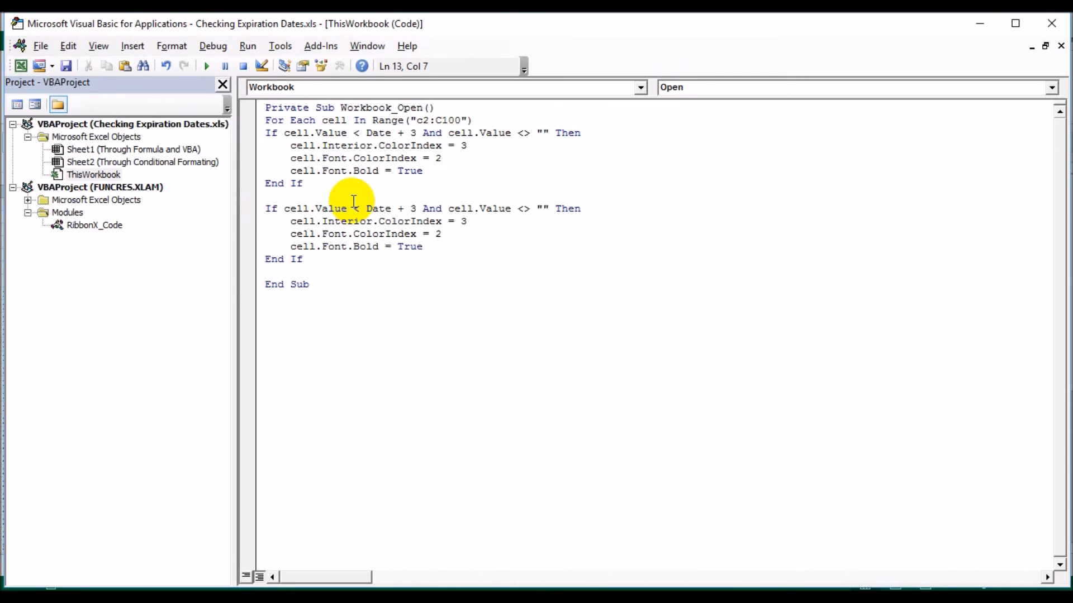
pyautogui.click(416, 208)
pyautogui.press('BackSpace')
pyautogui.press('BackSpace')
pyautogui.press('BackSpace')
pyautogui.press('BackSpace')
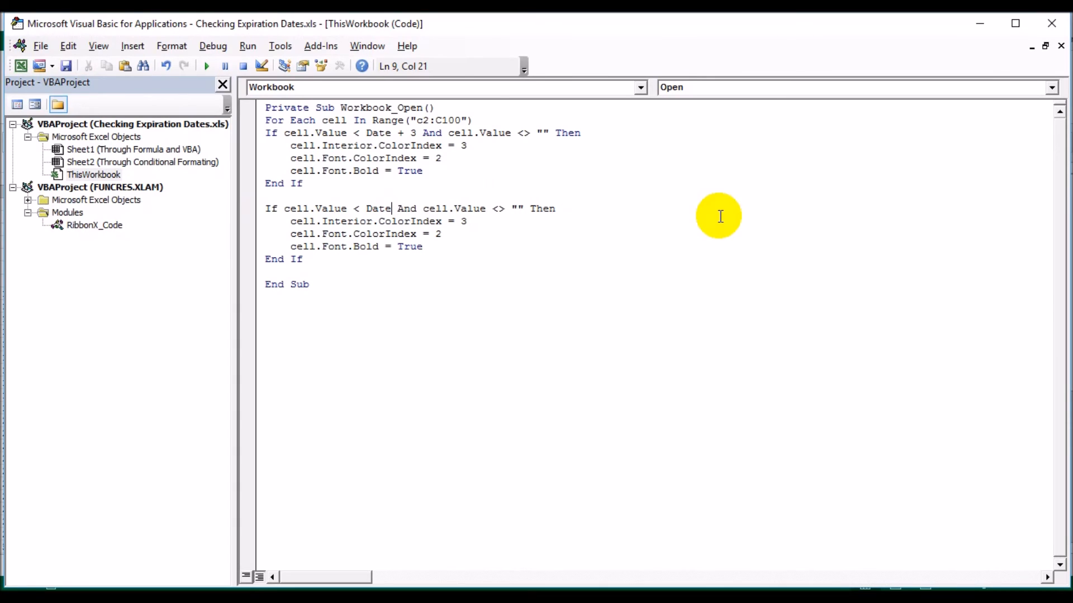
pyautogui.press('Delete')
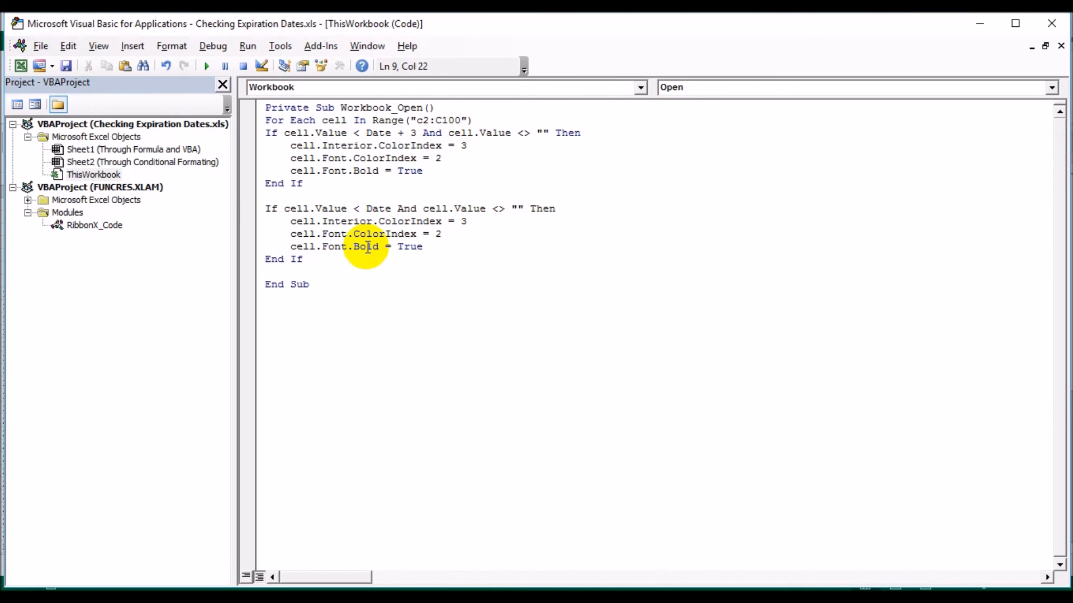
# Step: Close the For Each loop with Next after the second End If
pyautogui.click(307, 270)
pyautogui.write('next')
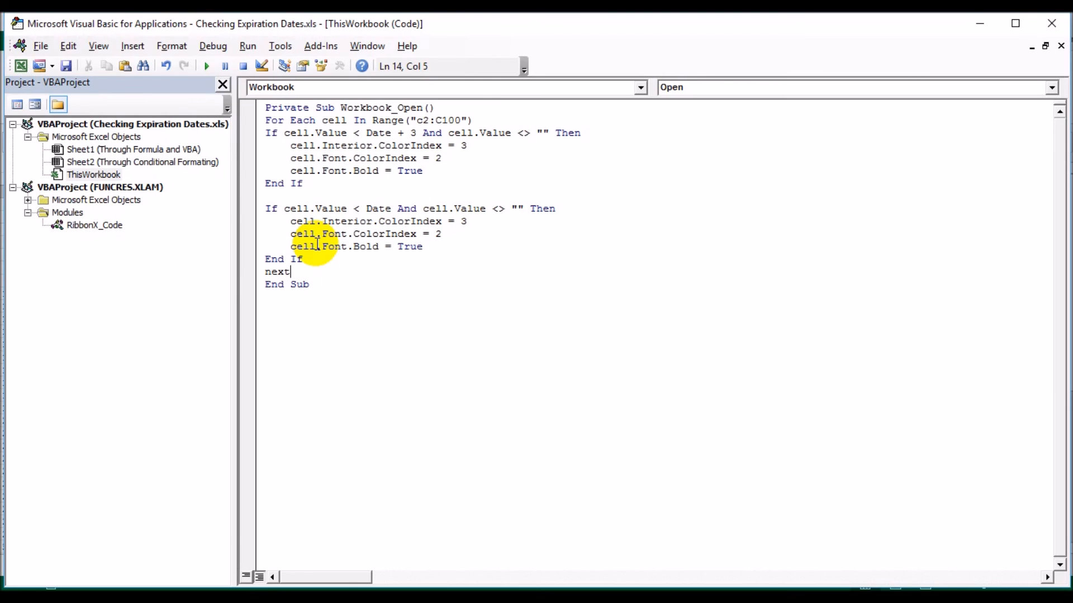
pyautogui.press('Return')
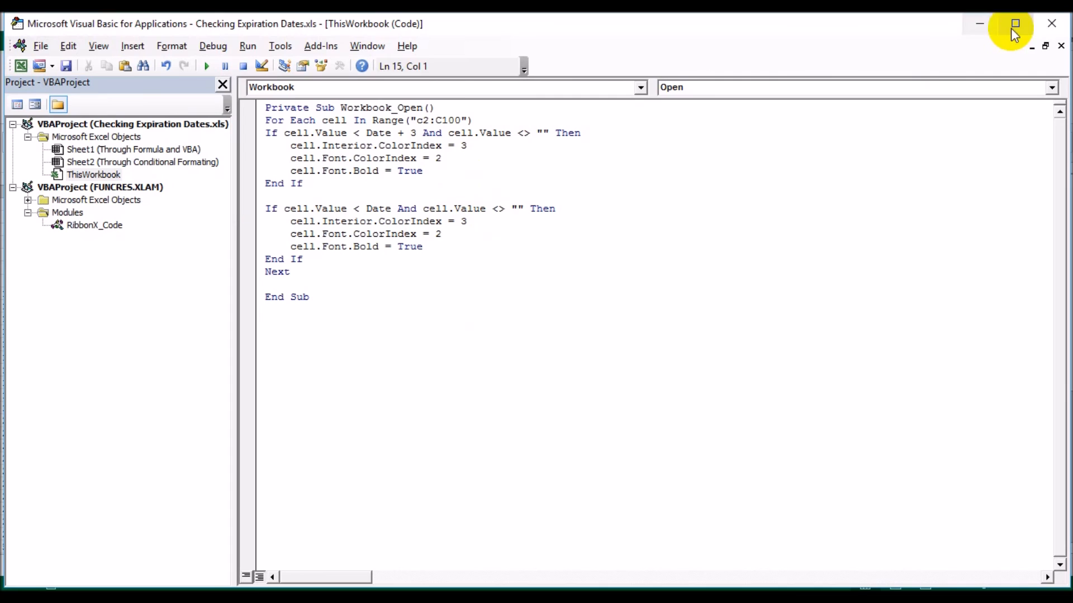
# Step: Close the Visual Basic editor, select C2 on the sheet, and close the workbook
pyautogui.click(1048, 35)
pyautogui.click(495, 306)
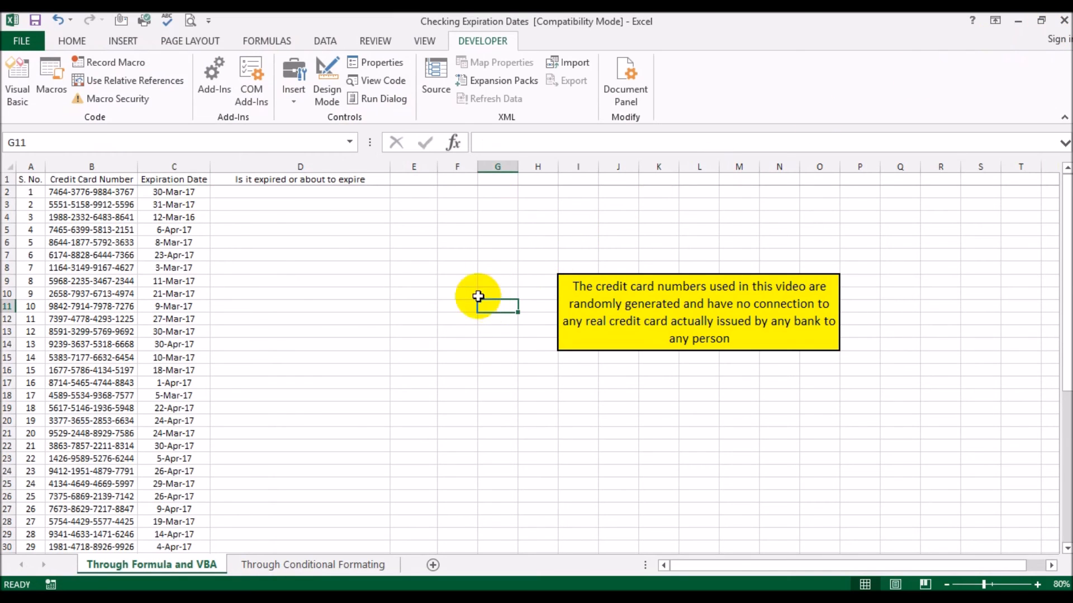
pyautogui.click(182, 193)
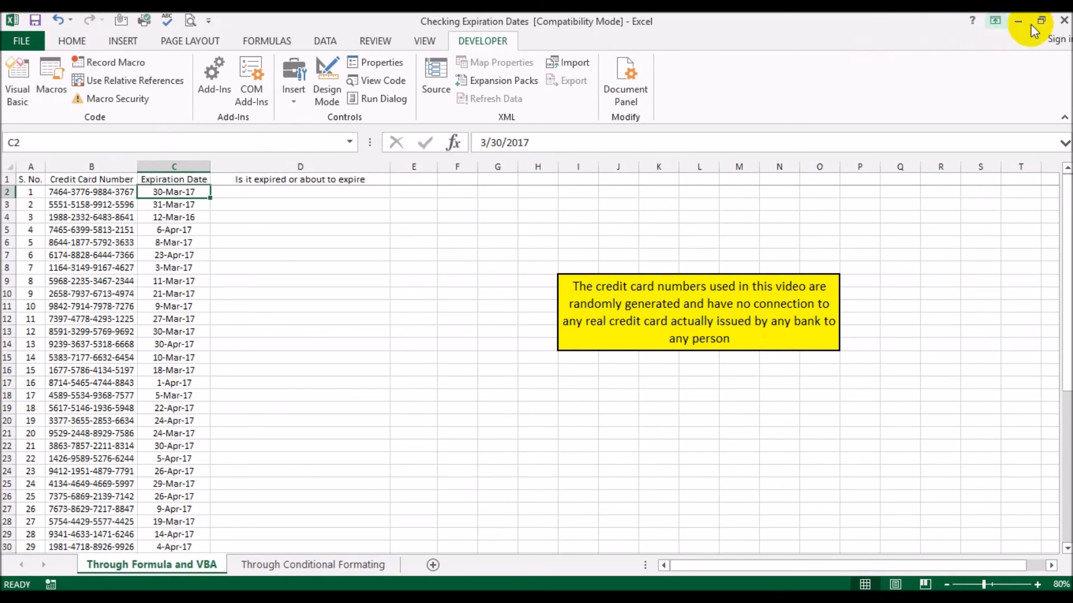
pyautogui.click(1063, 23)
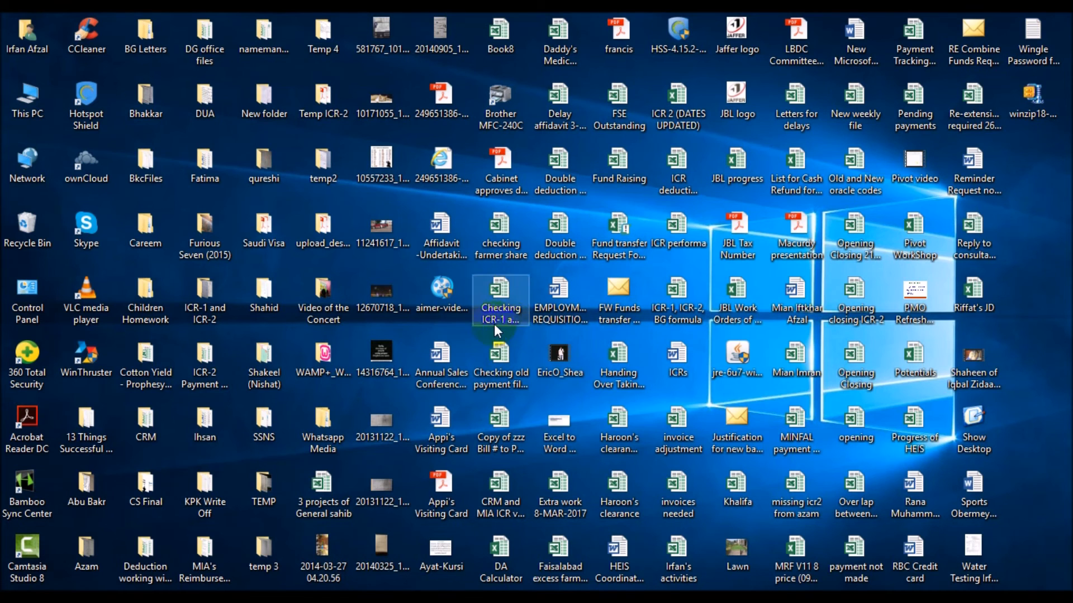
# Step: In File Explorer, open the Checking Expiration Dates workbook from its folder under F:\YouTube\YouTube Videos\Microsoft Excel
pyautogui.doubleClick(29, 51)
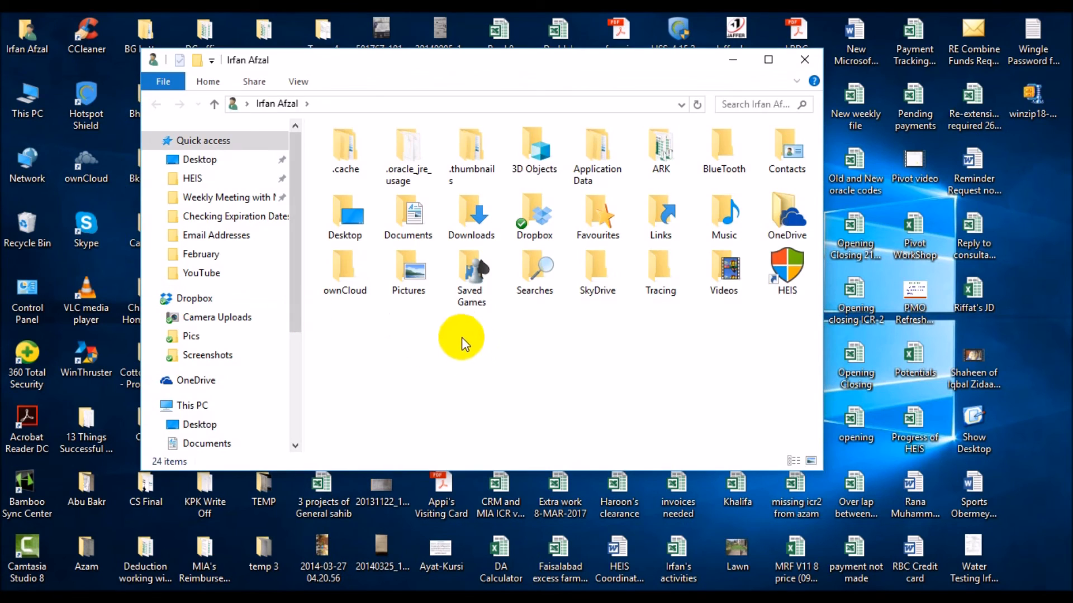
pyautogui.scroll(-3, 237, 366)
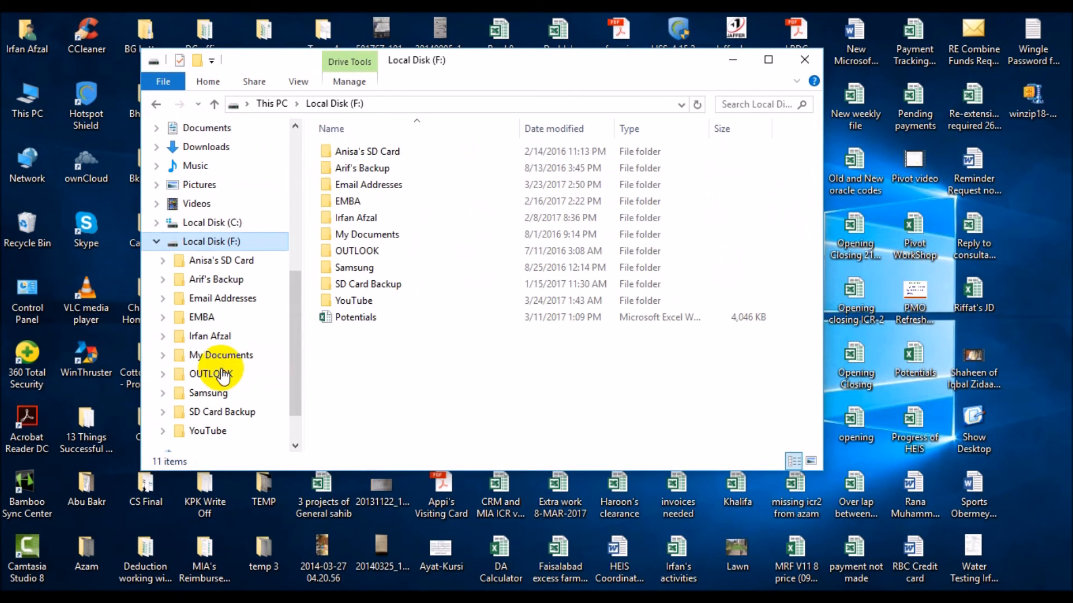
pyautogui.doubleClick(362, 301)
pyautogui.doubleClick(366, 246)
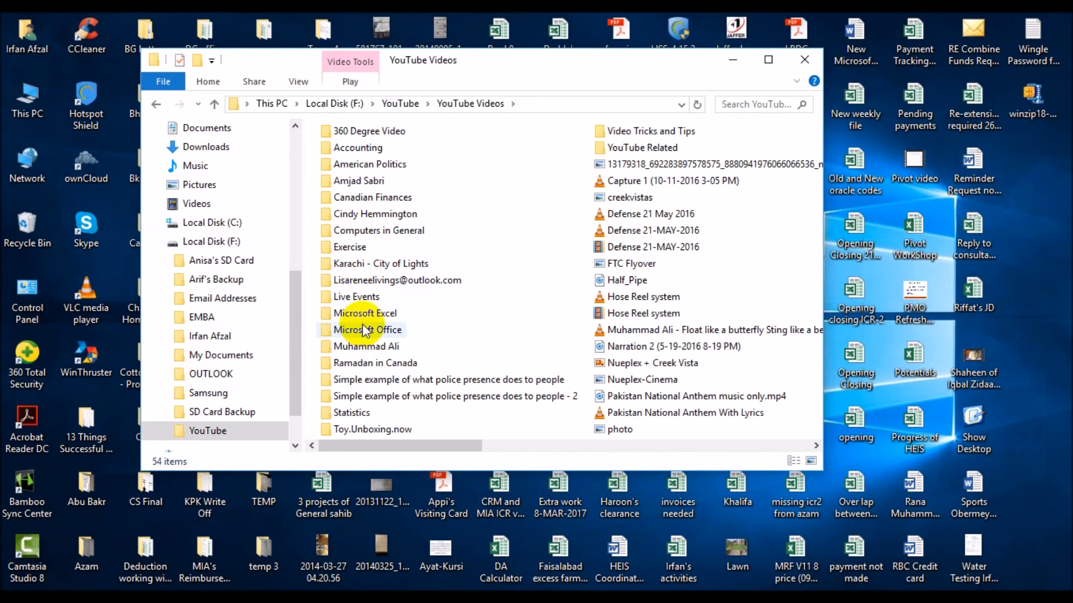
pyautogui.doubleClick(357, 312)
pyautogui.doubleClick(398, 154)
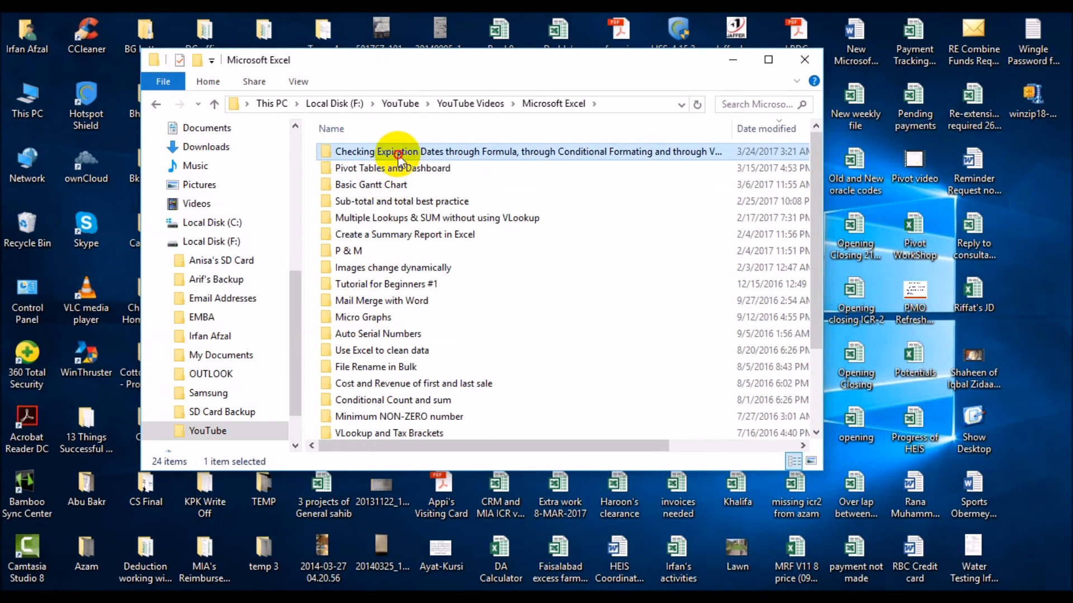
pyautogui.doubleClick(398, 154)
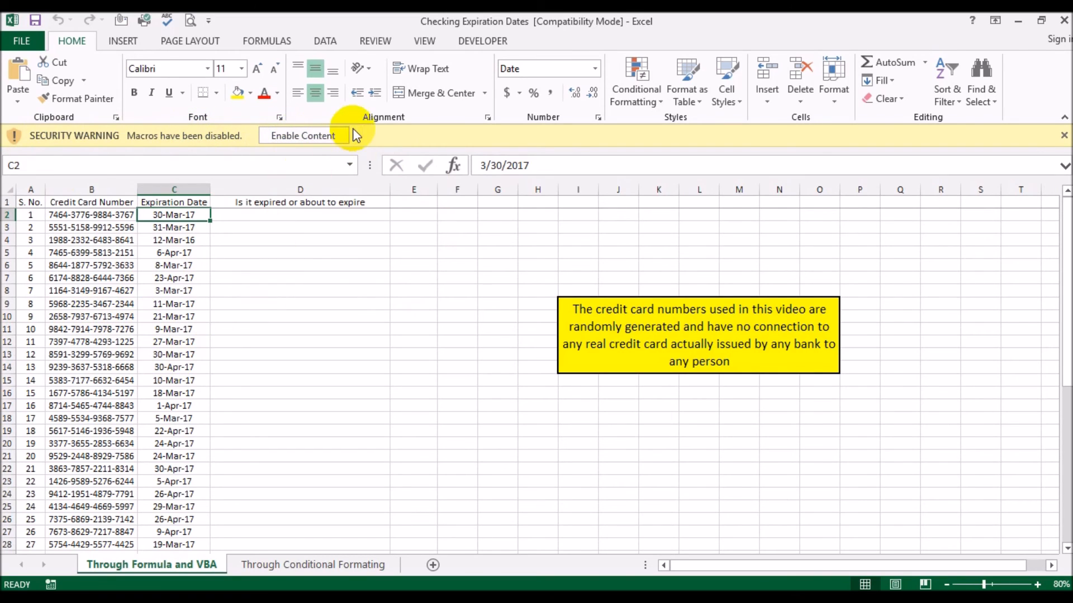
# Step: Enable the workbook's macros and select C12 to check the formatting of its expiration date
pyautogui.click(301, 135)
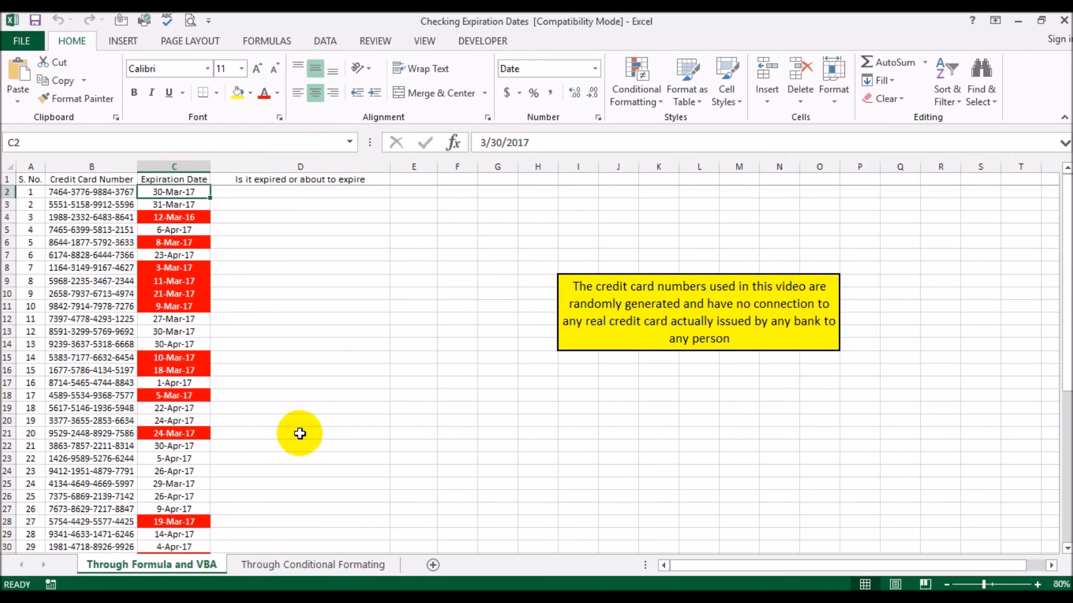
pyautogui.click(292, 423)
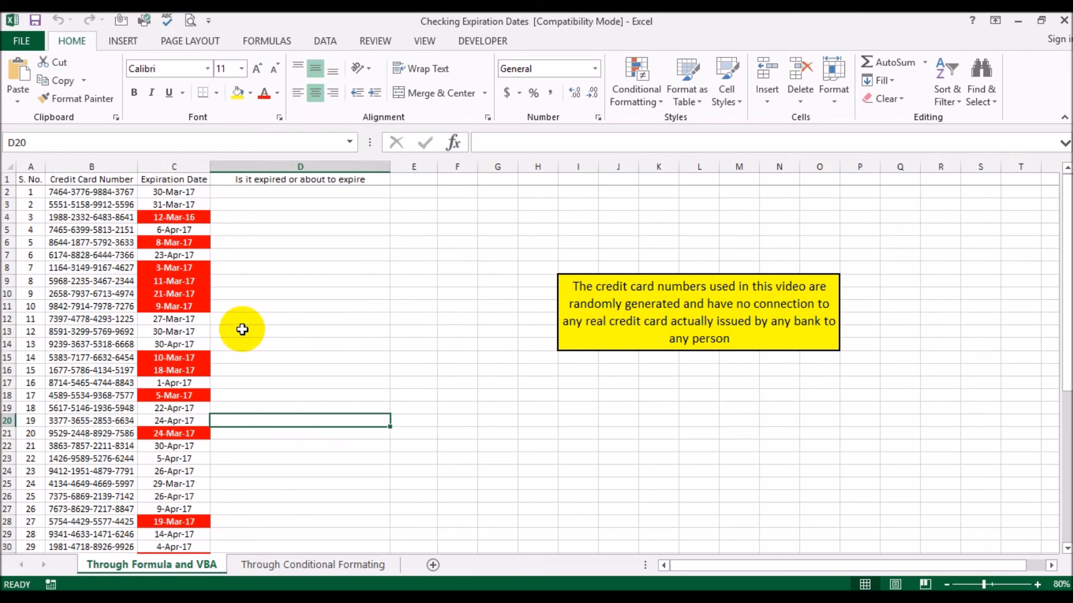
pyautogui.click(162, 322)
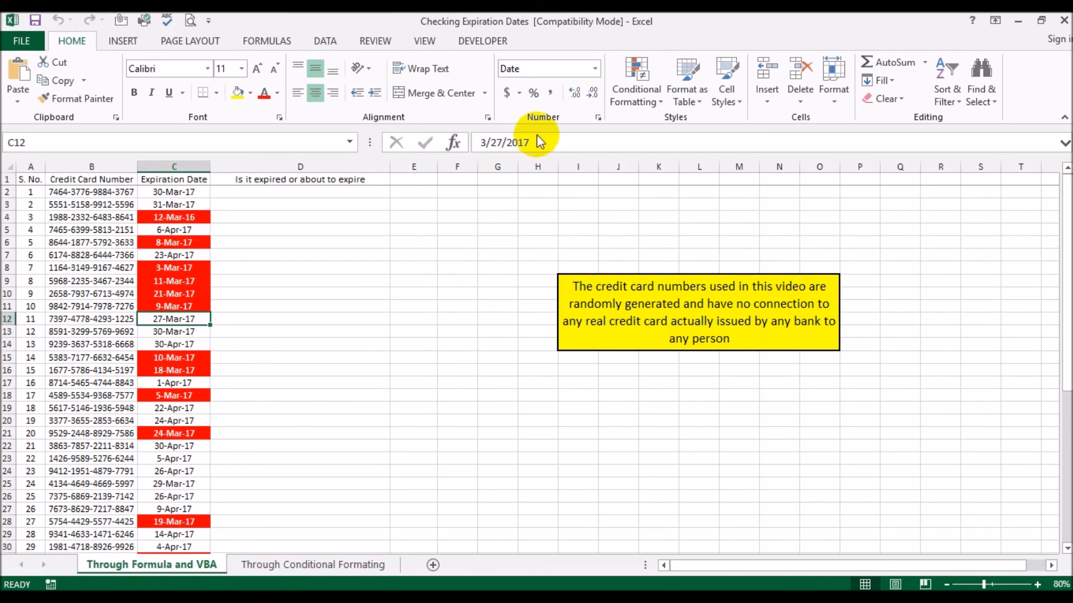
# Step: In the Workbook_Open macro, change the date comparison from < to <= in both If conditions
pyautogui.click(482, 41)
pyautogui.click(17, 95)
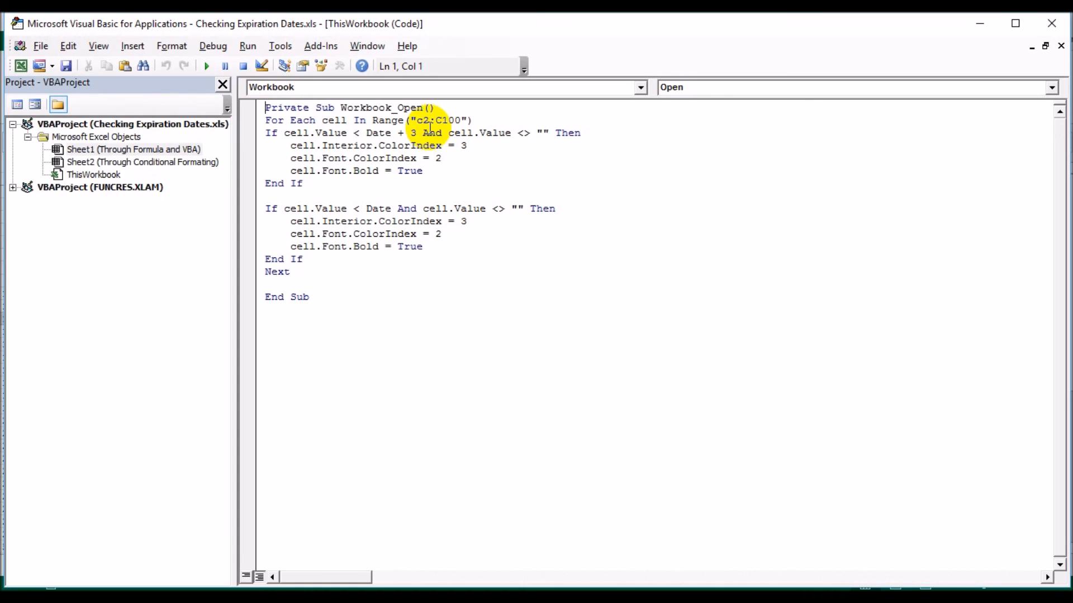
pyautogui.click(359, 133)
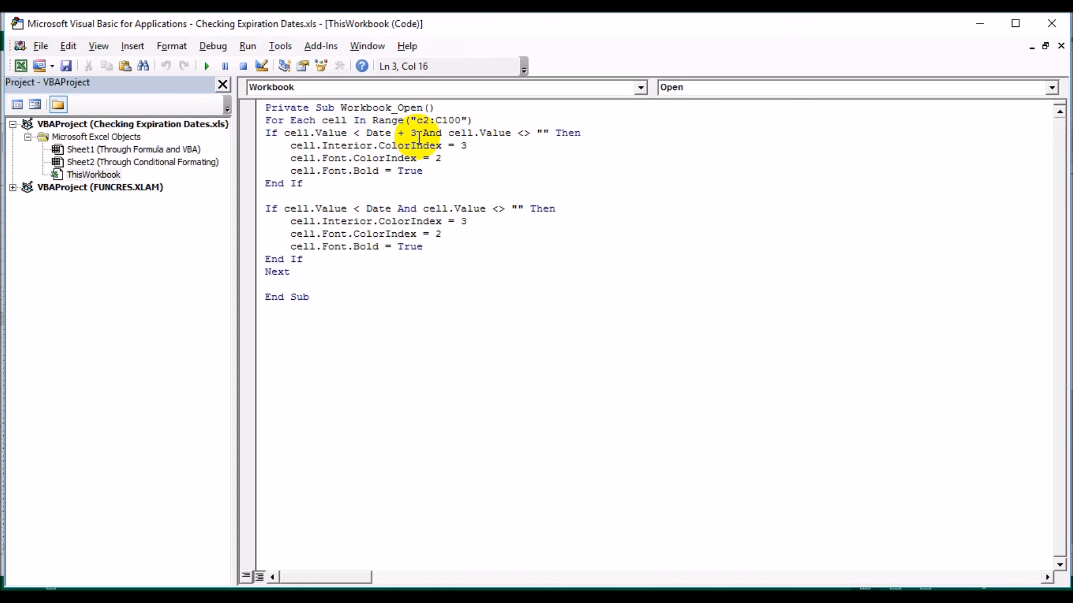
pyautogui.write('=')
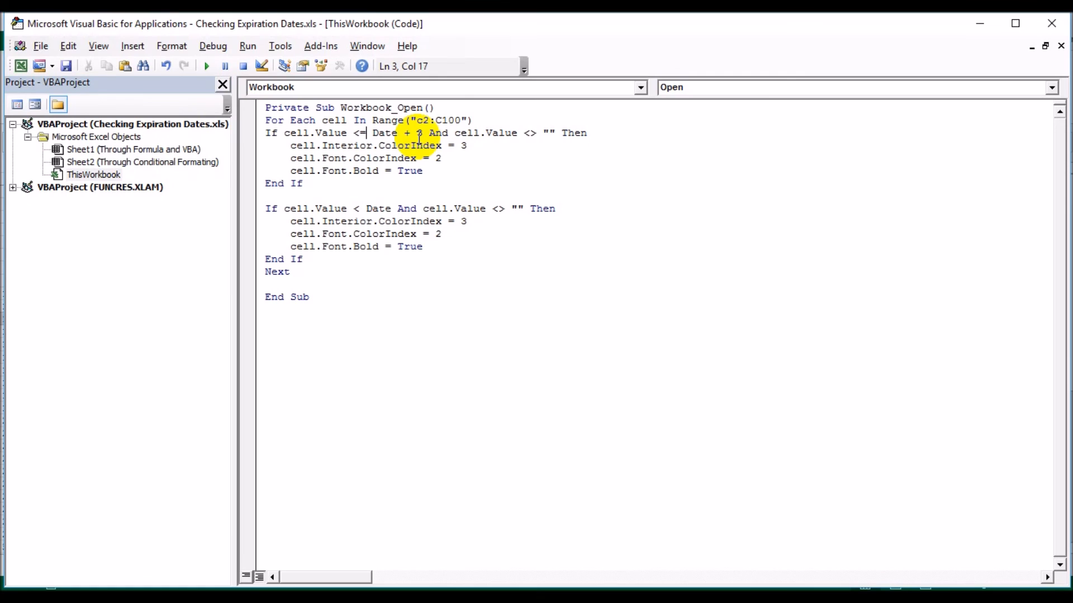
pyautogui.click(360, 208)
pyautogui.write('=')
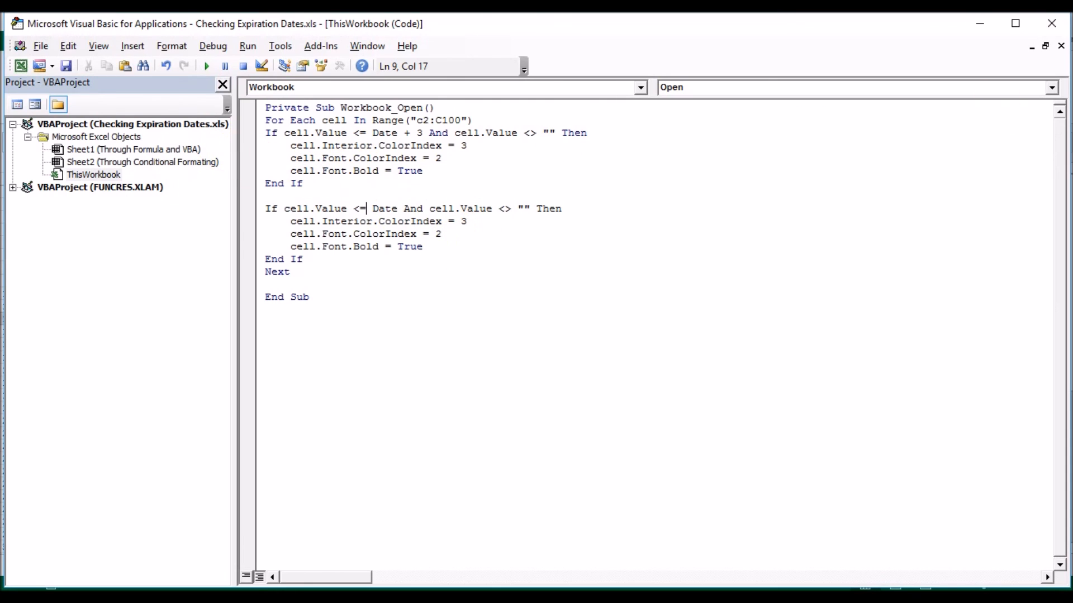
pyautogui.click(1063, 22)
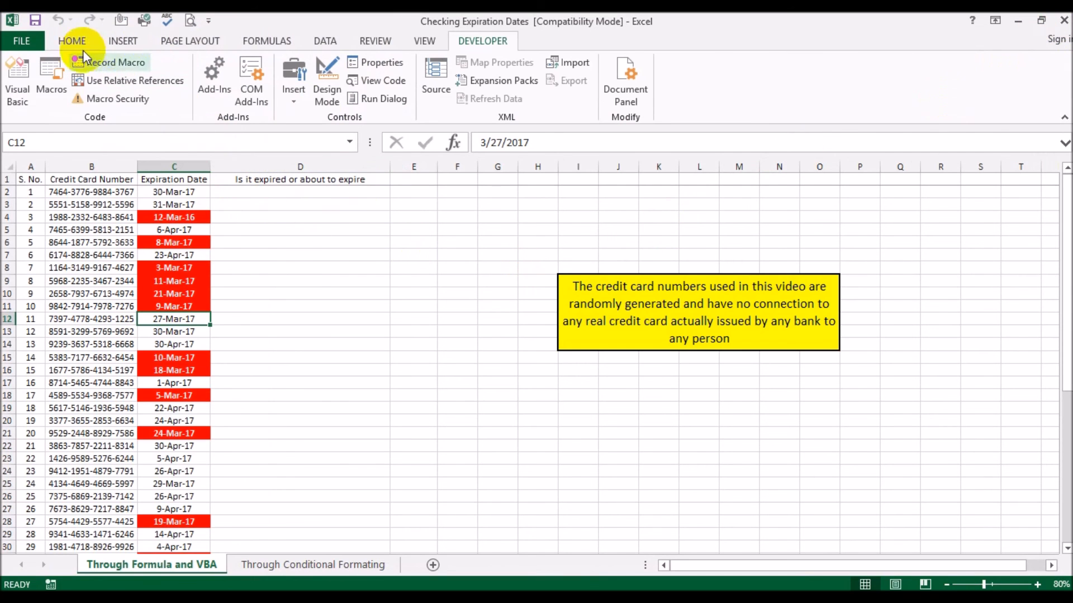
# Step: Save and close the workbook, and reopen Checking Expiration Dates to rerun the Workbook_Open macro
pyautogui.click(31, 20)
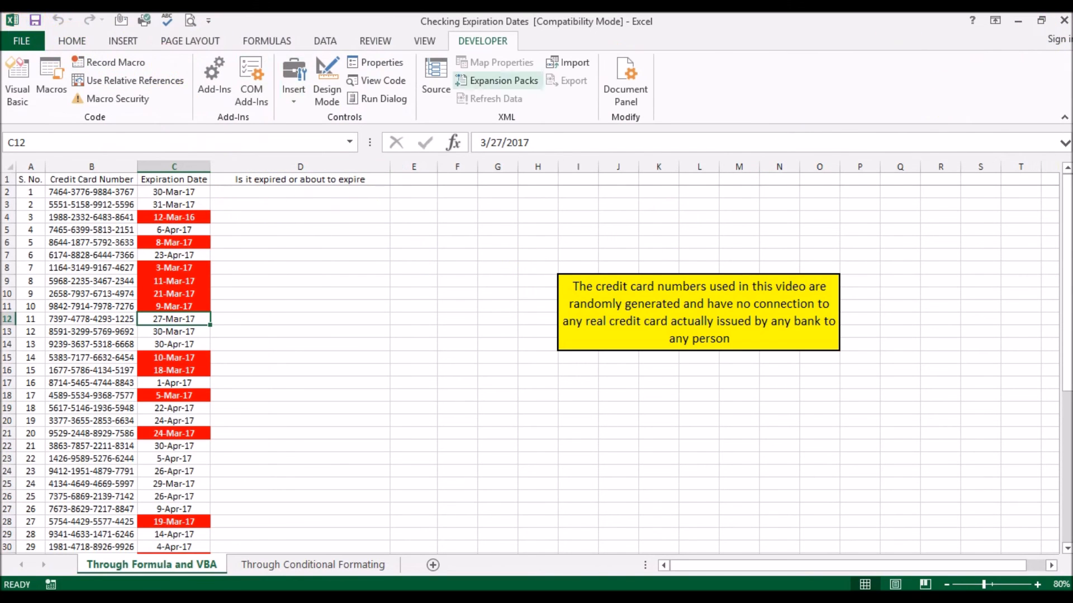
pyautogui.click(1063, 20)
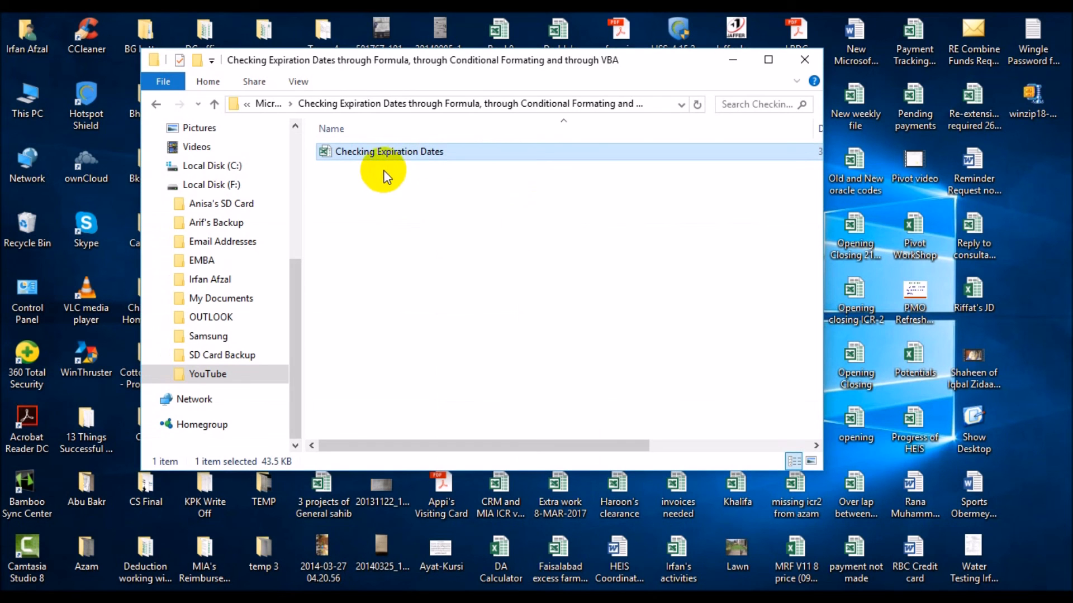
pyautogui.doubleClick(381, 154)
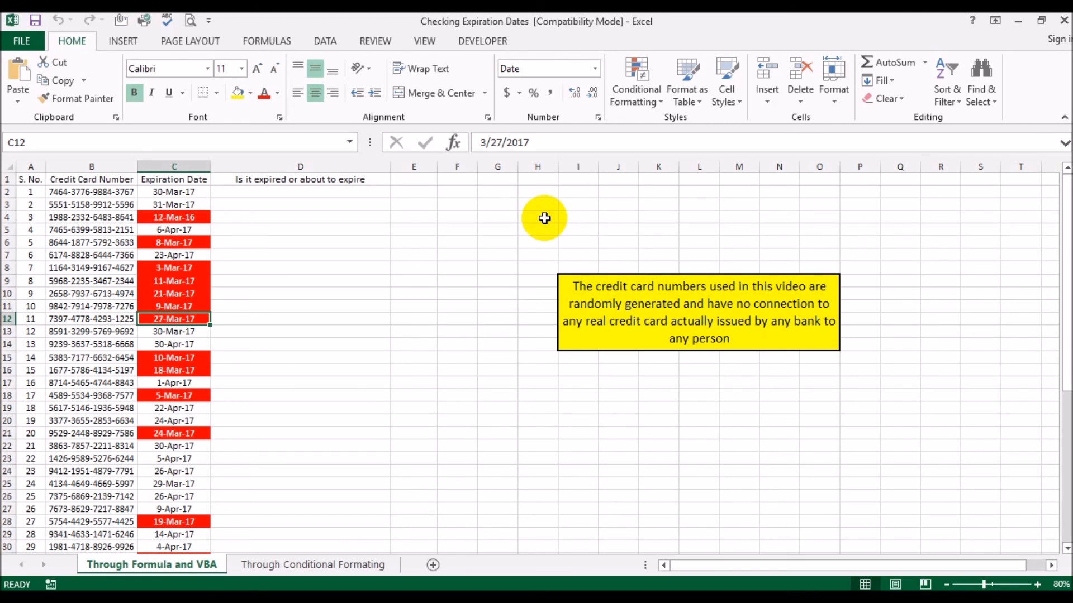
pyautogui.click(458, 294)
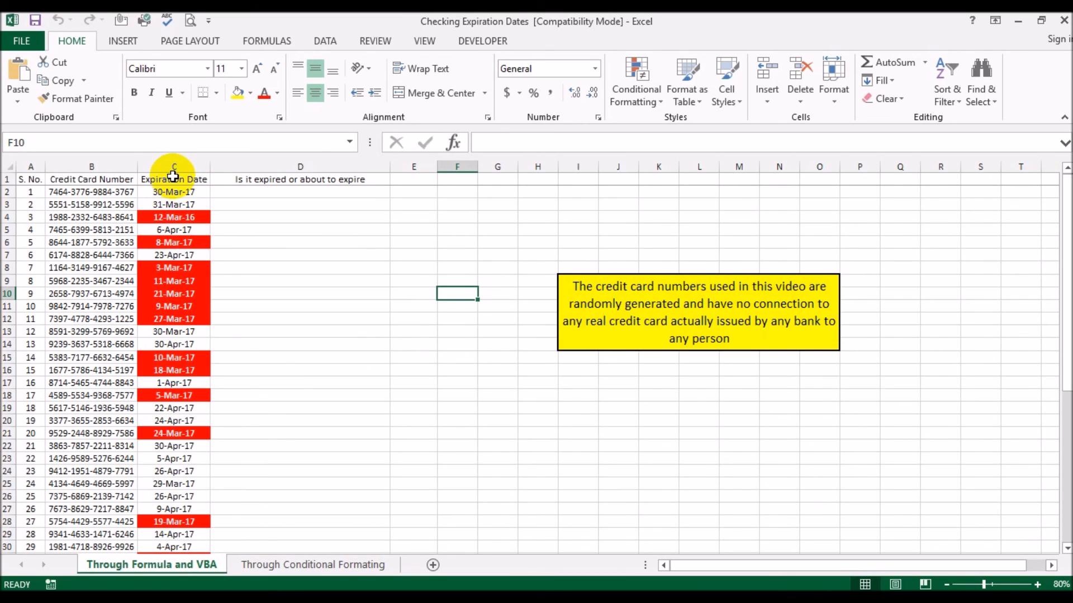
# Step: On the Through Conditional Formating sheet, change column C's conditional formatting formula to =OR(C2<=TODAY(),C2<=TODAY()+3)
pyautogui.click(313, 564)
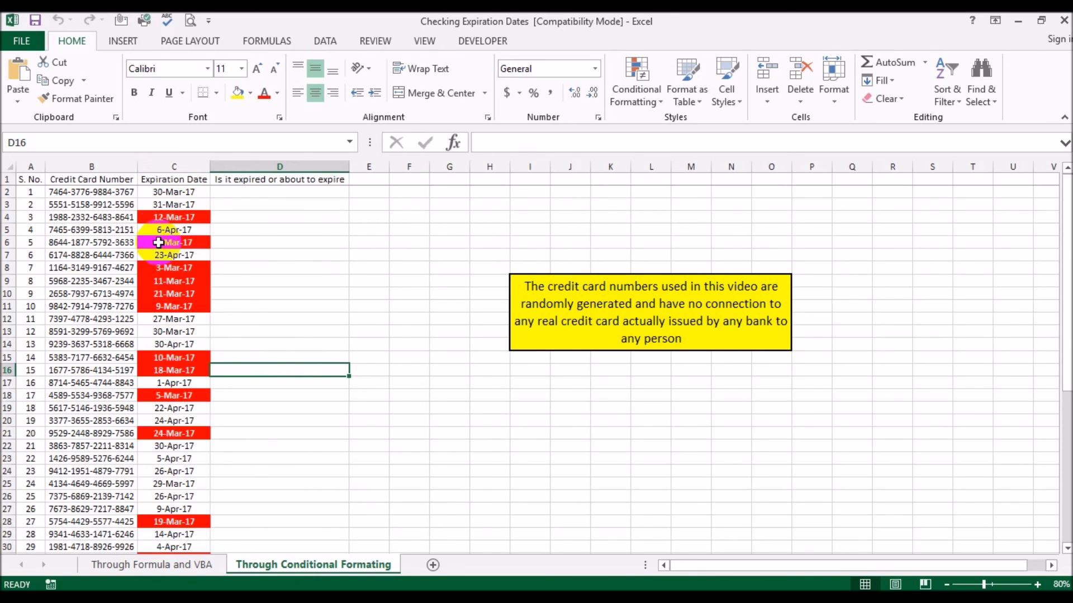
pyautogui.click(158, 319)
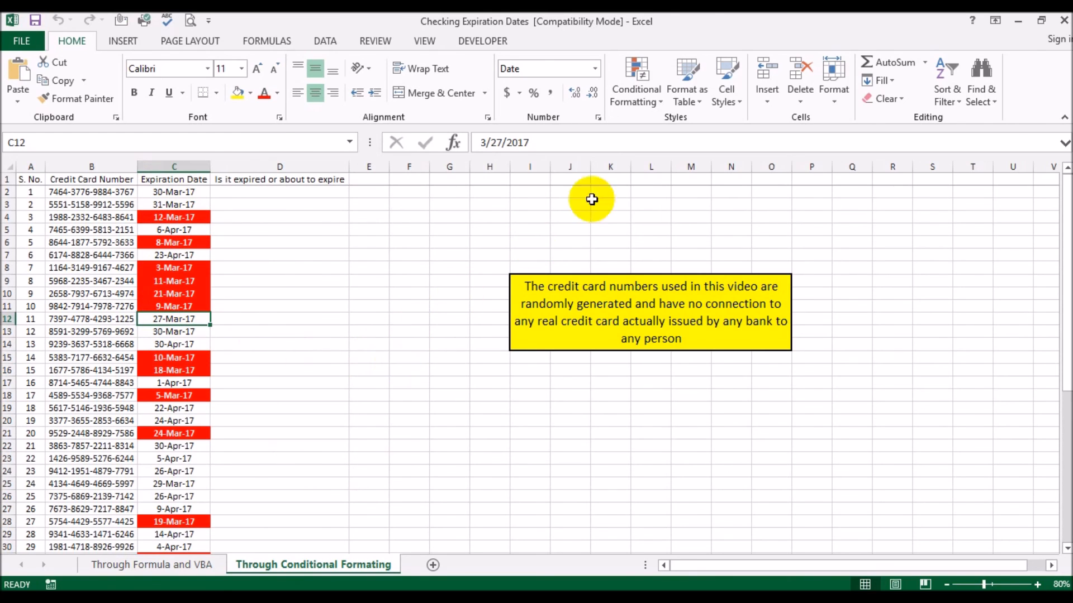
pyautogui.click(637, 81)
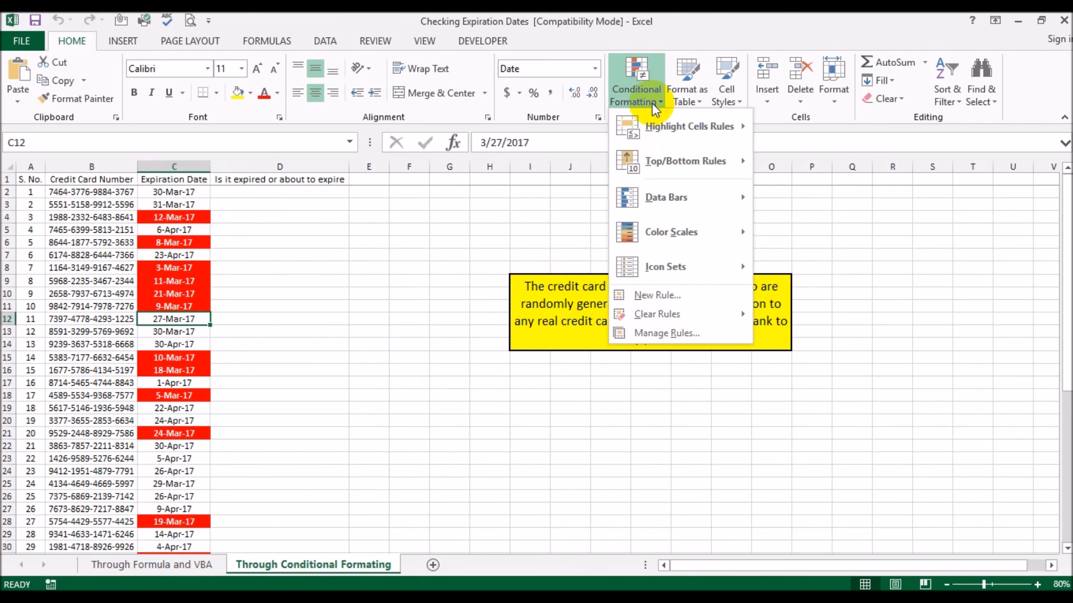
pyautogui.click(647, 333)
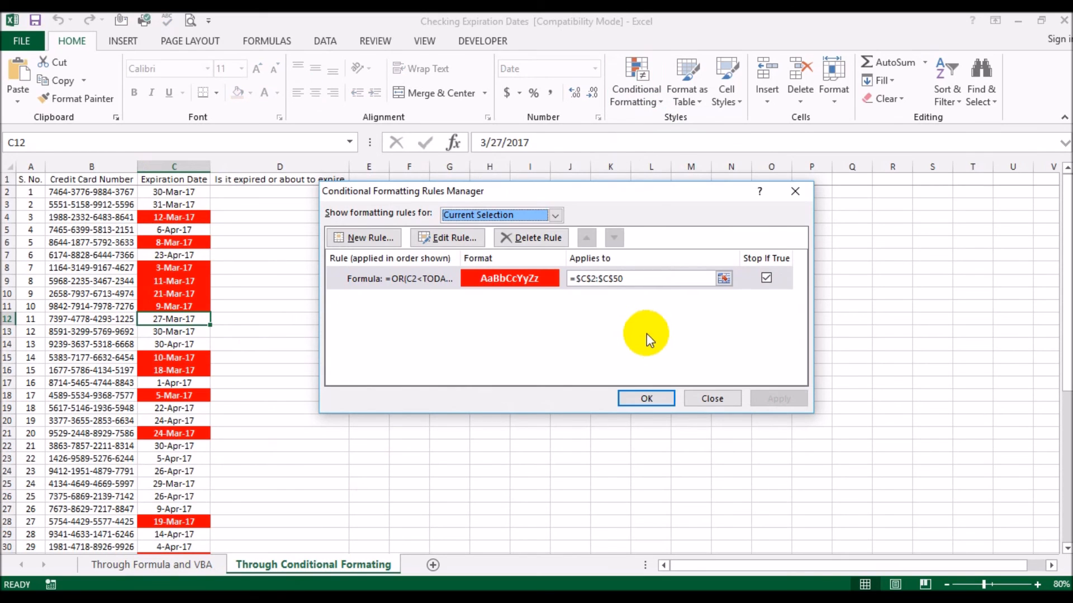
pyautogui.click(447, 239)
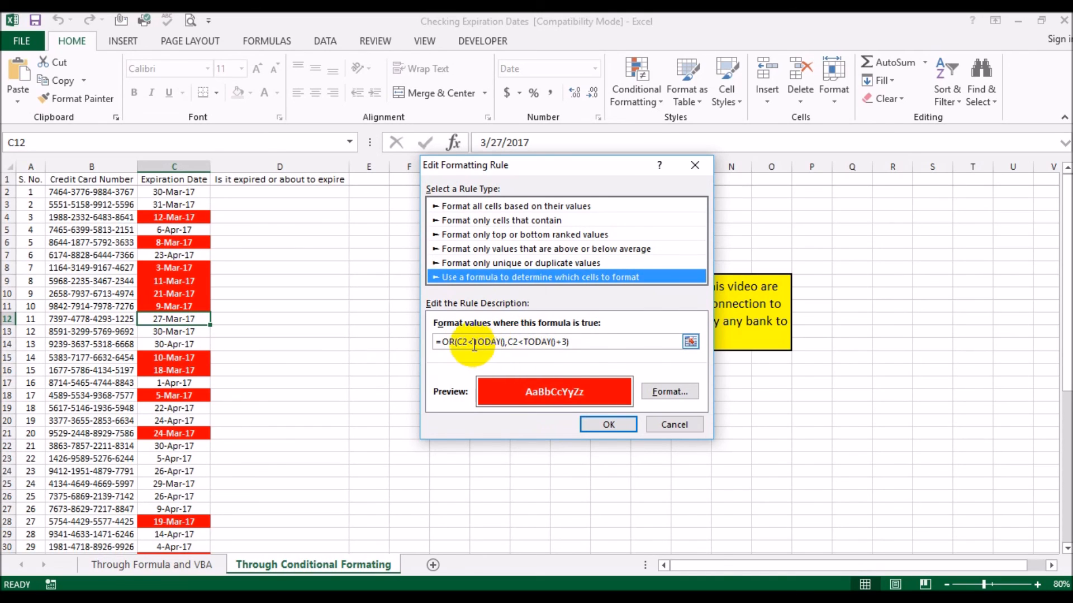
pyautogui.click(502, 343)
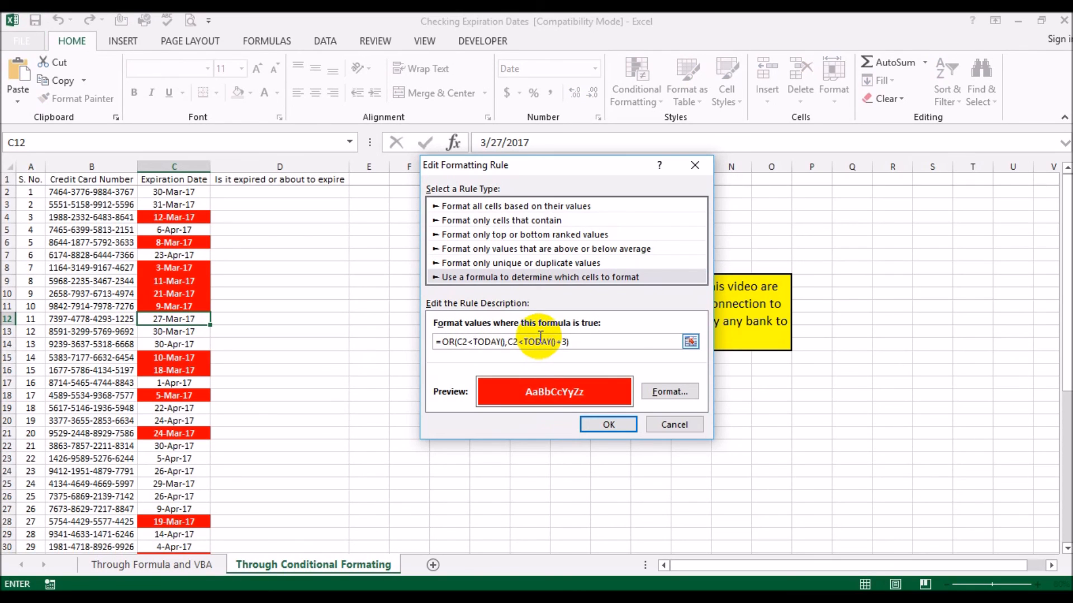
pyautogui.write('=')
pyautogui.click(528, 341)
pyautogui.write('=')
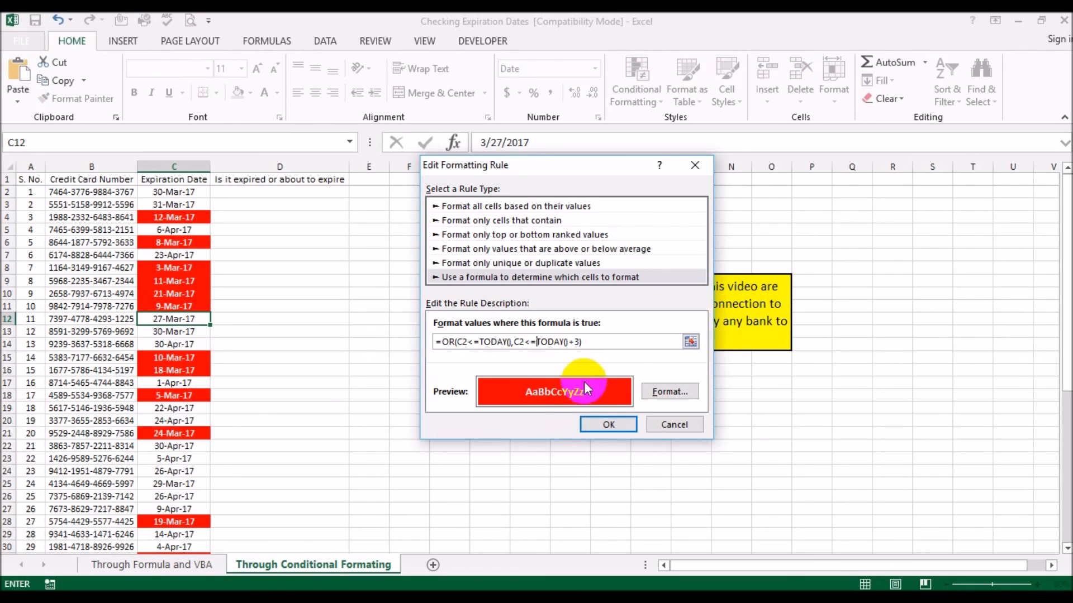
pyautogui.click(603, 431)
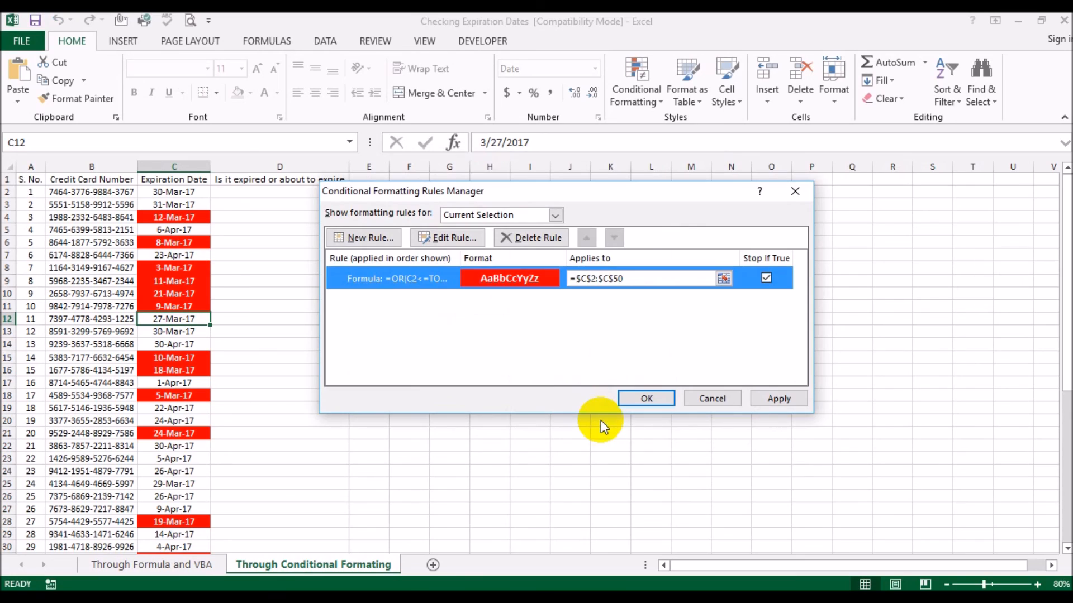
pyautogui.click(633, 399)
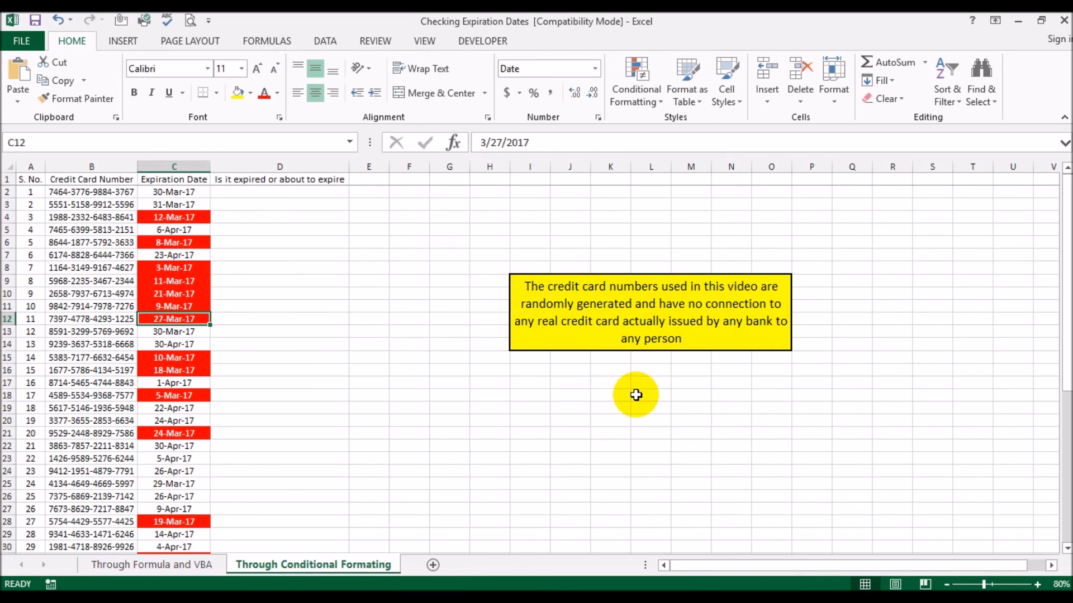
pyautogui.click(635, 395)
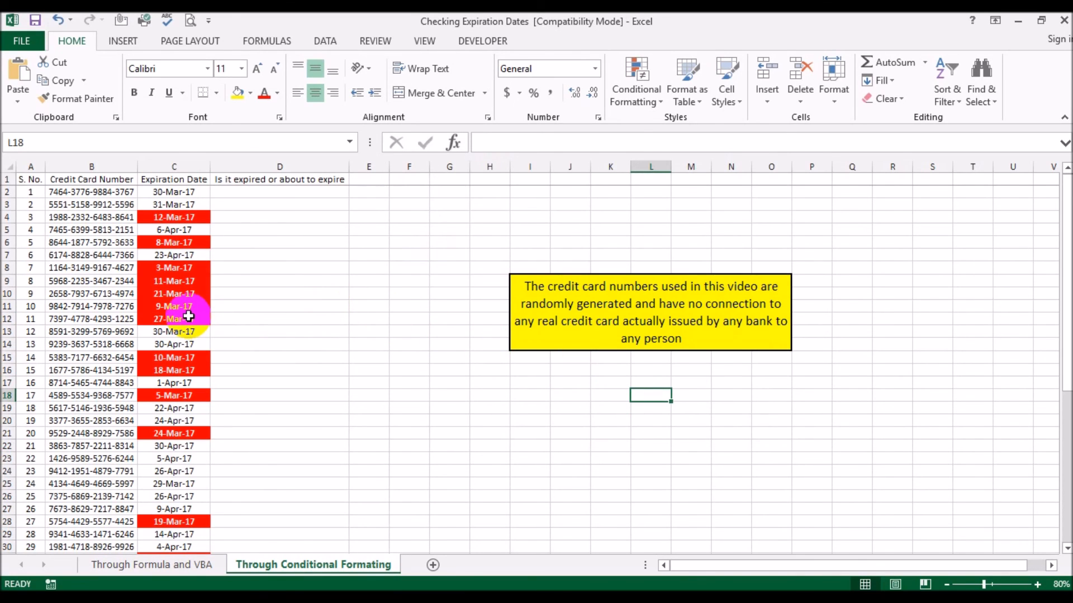